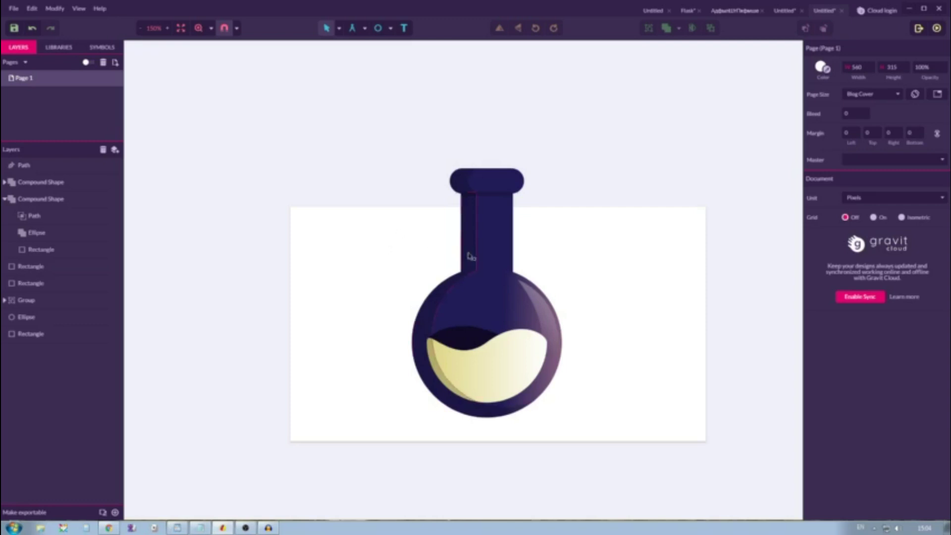
# Review the finished flask illustration, briefly opening and closing the selection tools list
pyautogui.click(338, 28)
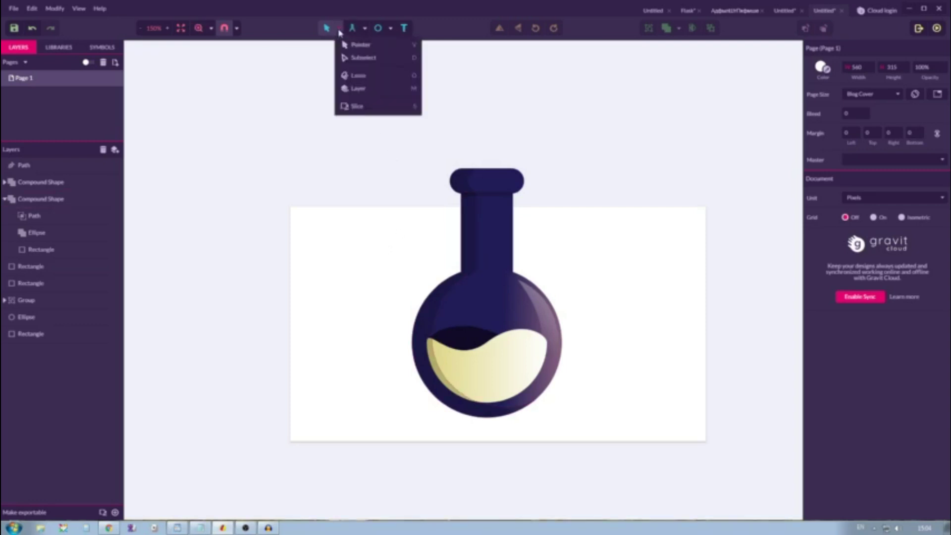
pyautogui.click(362, 45)
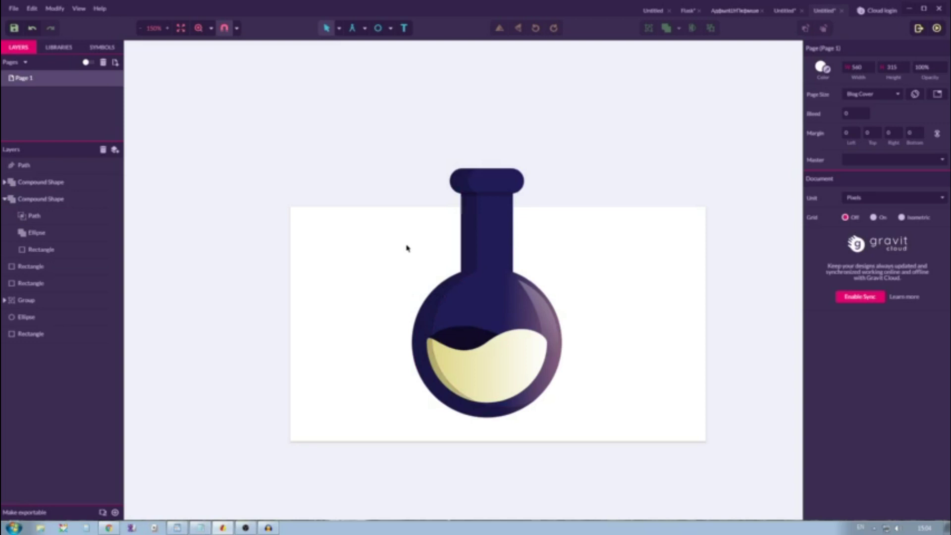
# Create a blank 560×315 Blog Cover design and zoom the page to 200%
pyautogui.hotkey('ctrl', 'n')
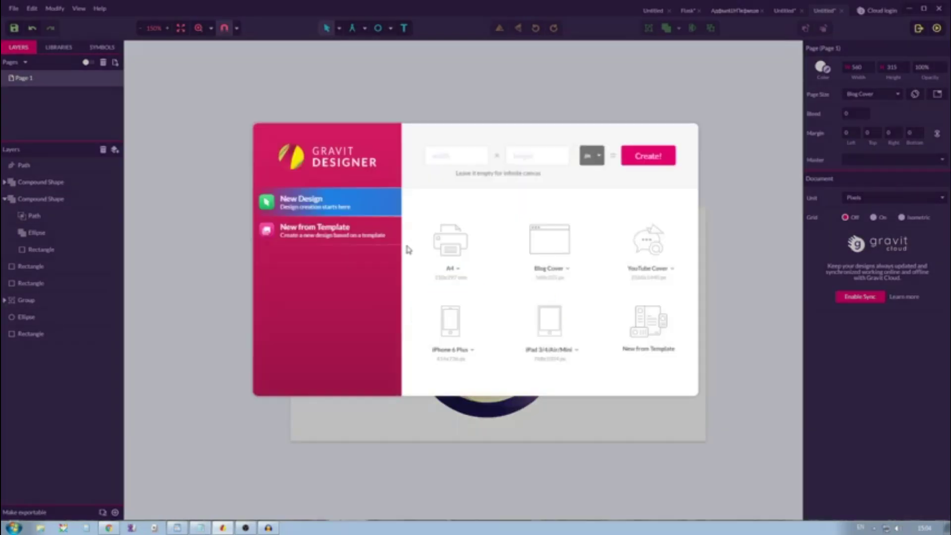
pyautogui.click(541, 247)
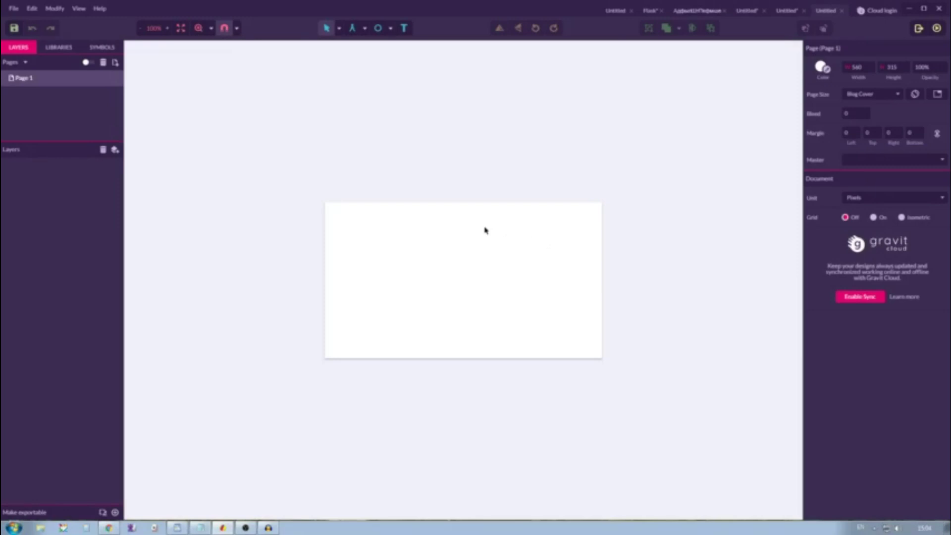
pyautogui.hotkey('ctrl', '+')
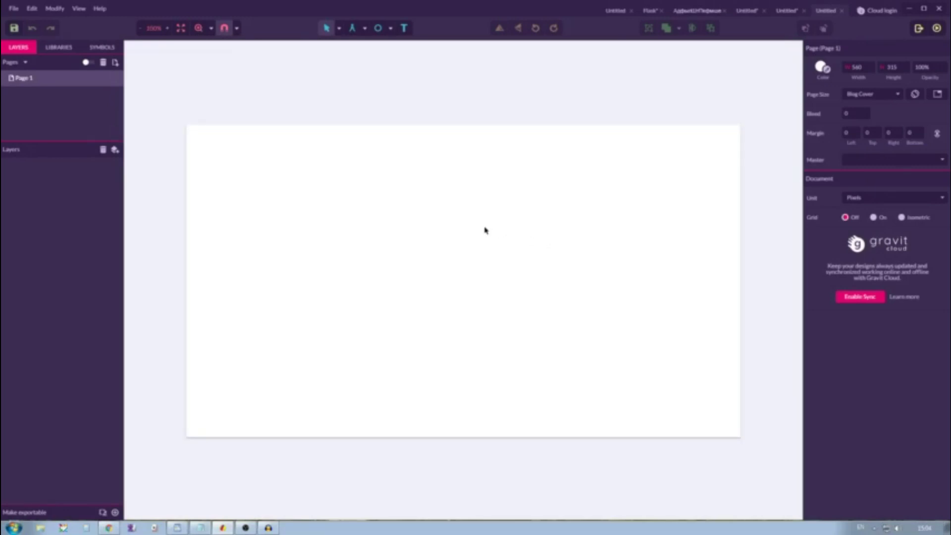
# Draw a large light grey circle with the Ellipse tool, centred on the page
pyautogui.click(391, 28)
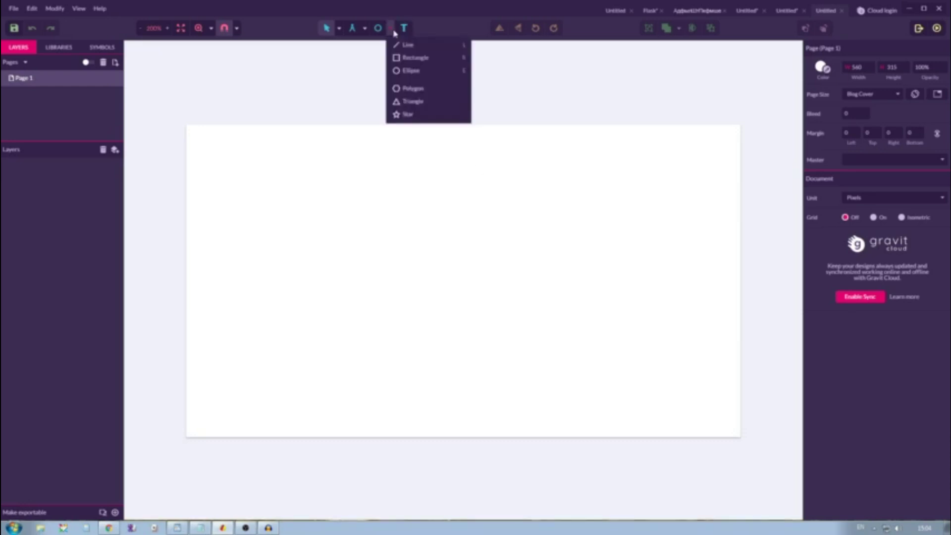
pyautogui.click(402, 70)
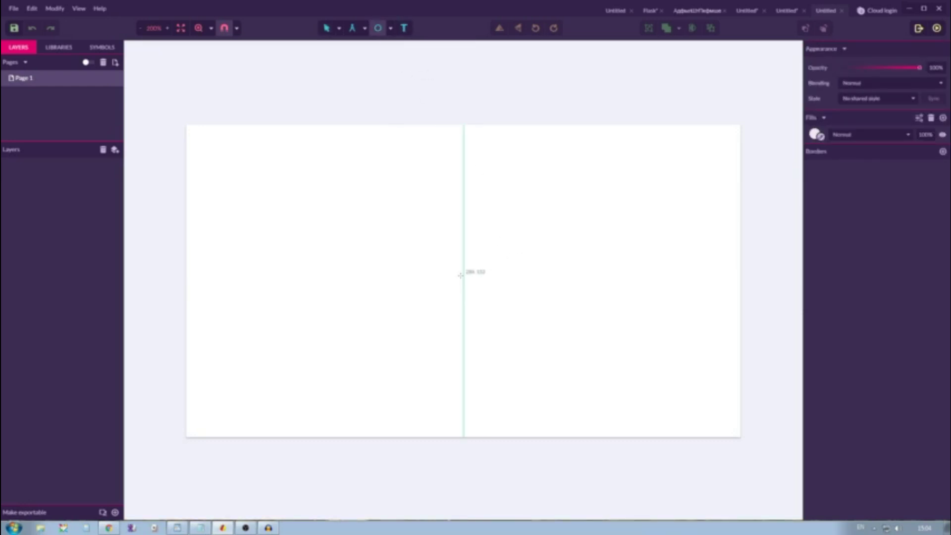
pyautogui.moveTo(456, 281)
pyautogui.mouseDown()
pyautogui.moveTo(524, 366)
pyautogui.moveTo(566, 391)
pyautogui.mouseUp()
pyautogui.moveTo(486, 248); pyautogui.dragTo(493, 253)
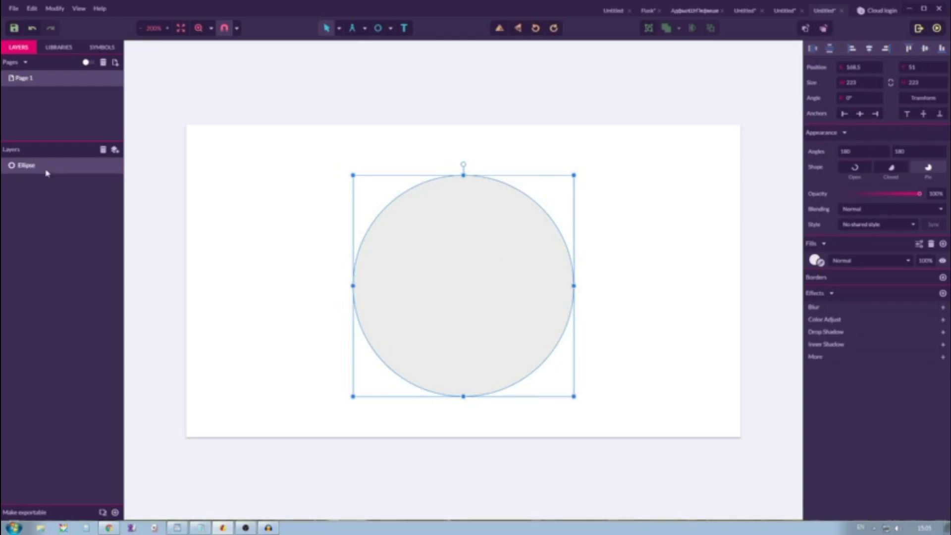
# Duplicate the circle, shrink the copy inside it, and fill it dark grey #353535
pyautogui.hotkey('ctrl', 'd')
pyautogui.moveTo(573, 174); pyautogui.dragTo(556, 204)
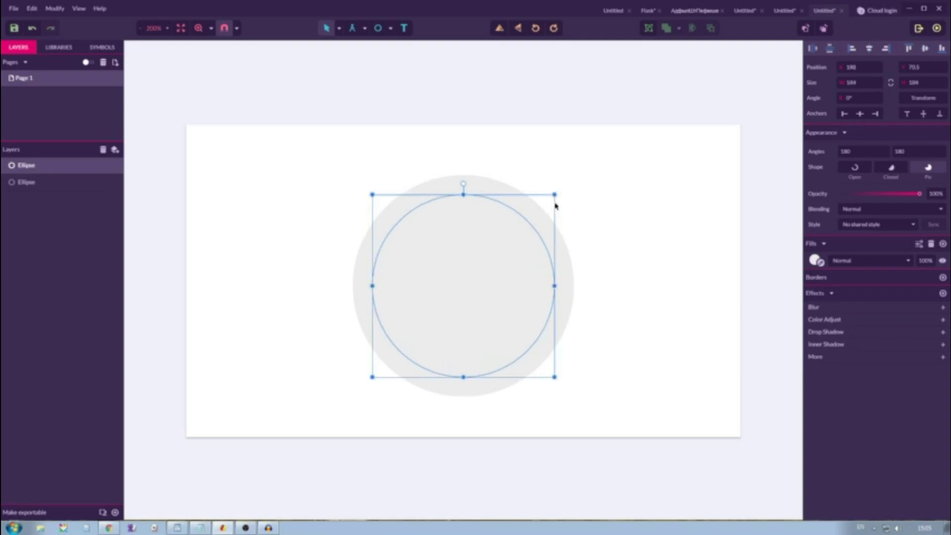
pyautogui.click(815, 260)
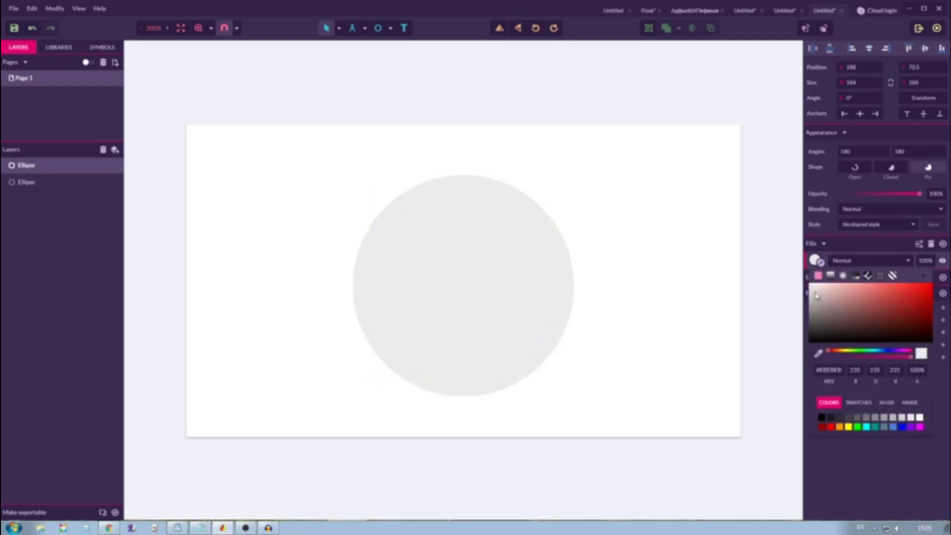
pyautogui.moveTo(816, 296); pyautogui.dragTo(805, 335)
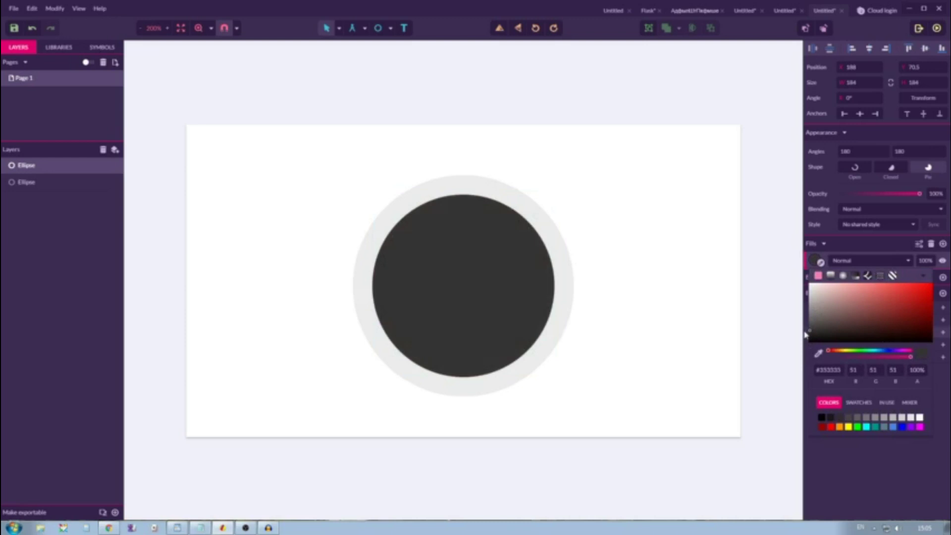
pyautogui.click(641, 181)
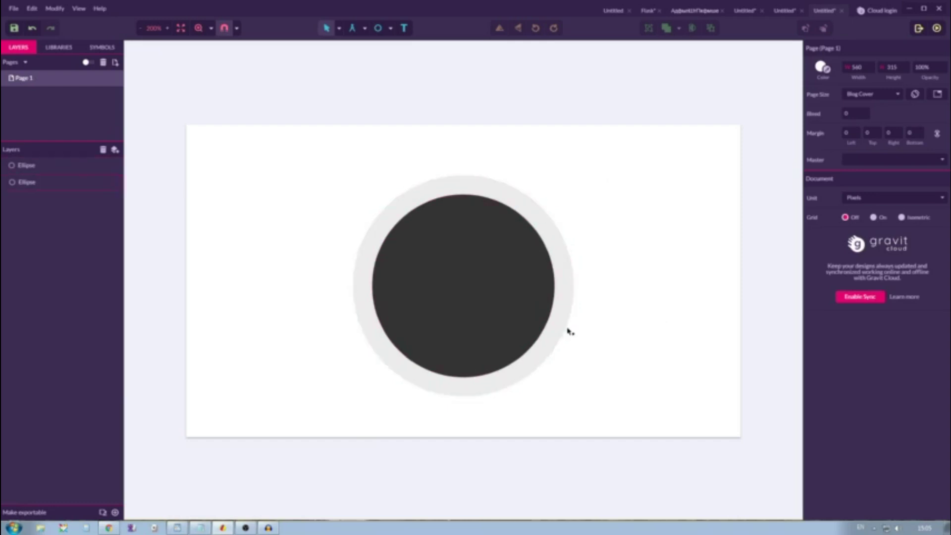
# Sweep the inner circle's arc with Subselect to keep only a closed bottom half
pyautogui.click(471, 263)
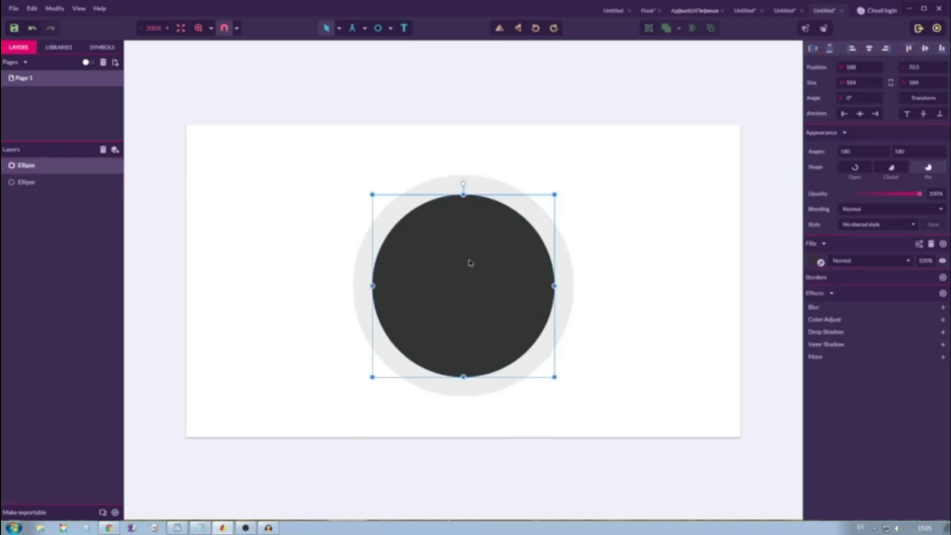
pyautogui.click(339, 28)
pyautogui.click(373, 58)
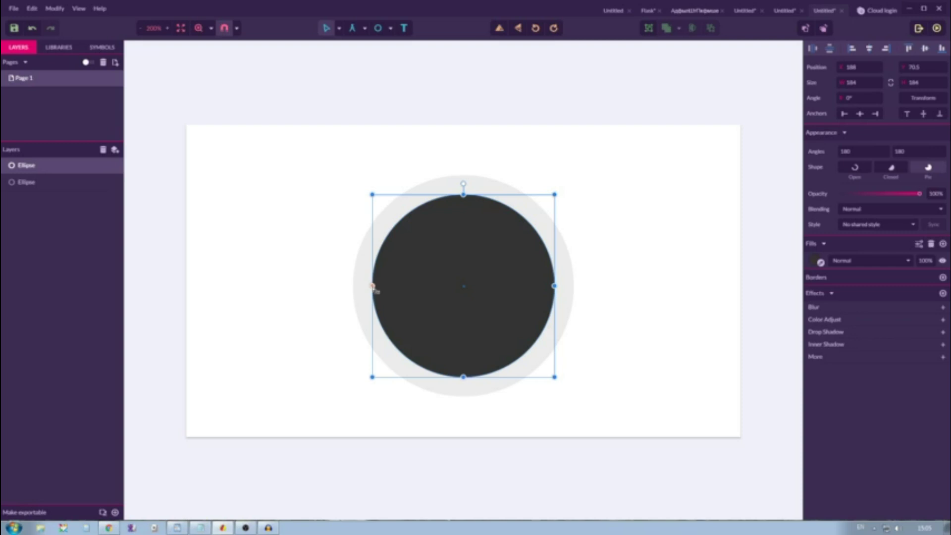
pyautogui.moveTo(372, 285); pyautogui.dragTo(554, 285)
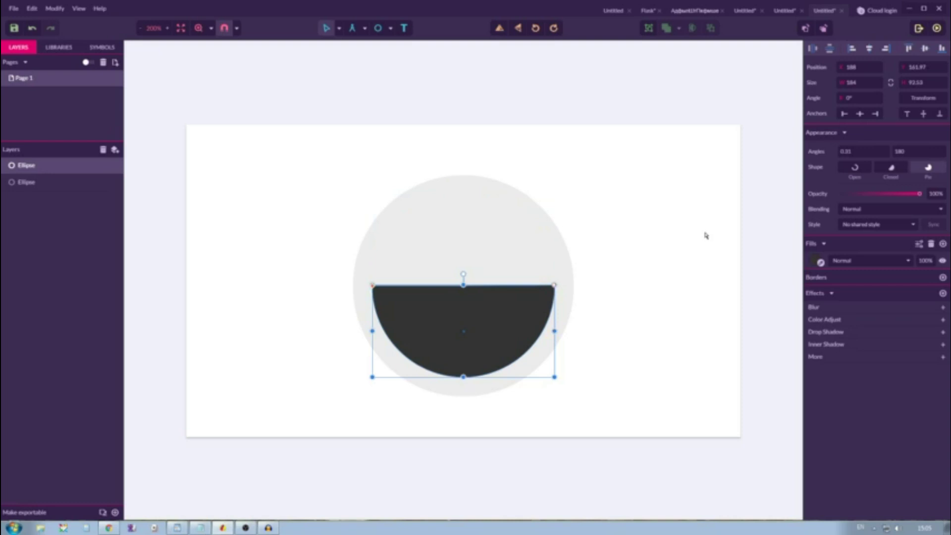
pyautogui.click(892, 169)
# Convert the dark half-circle to a path with Ctrl+Shift+P and reselect it
pyautogui.hotkey('ctrl', 'shift', 'p')
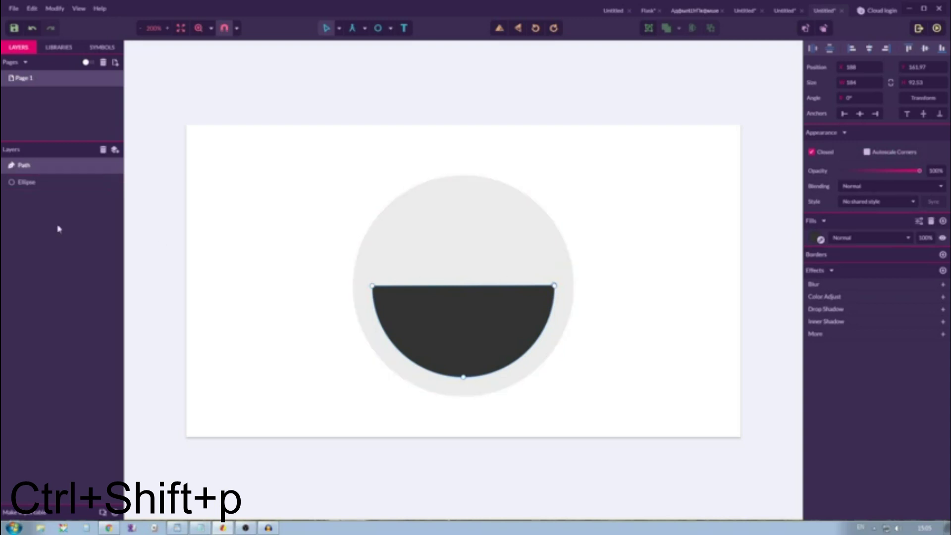
pyautogui.click(62, 8)
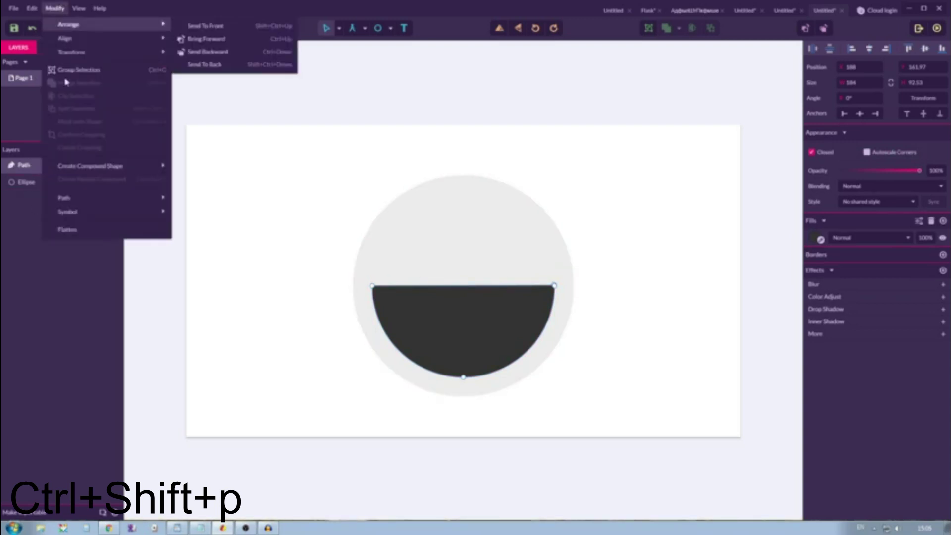
pyautogui.moveTo(85, 199)
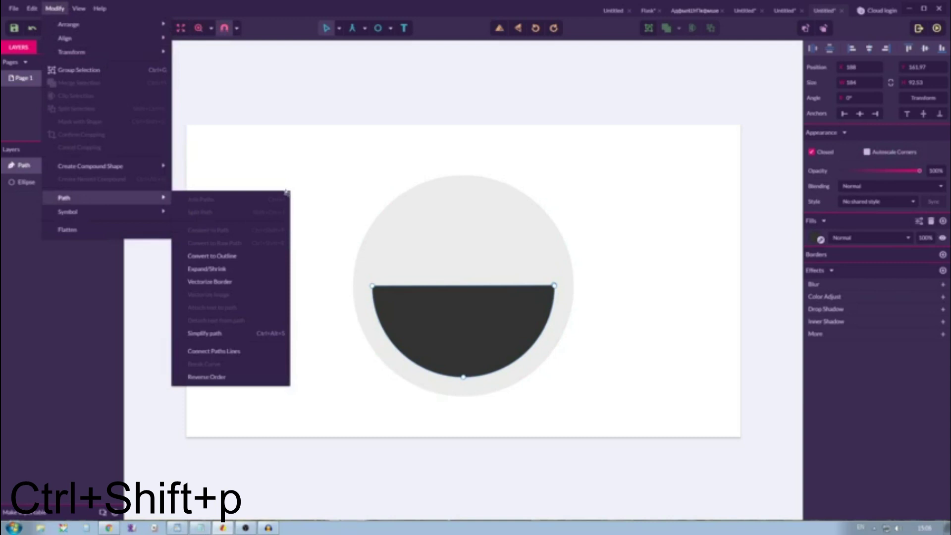
pyautogui.click(296, 195)
pyautogui.click(487, 290)
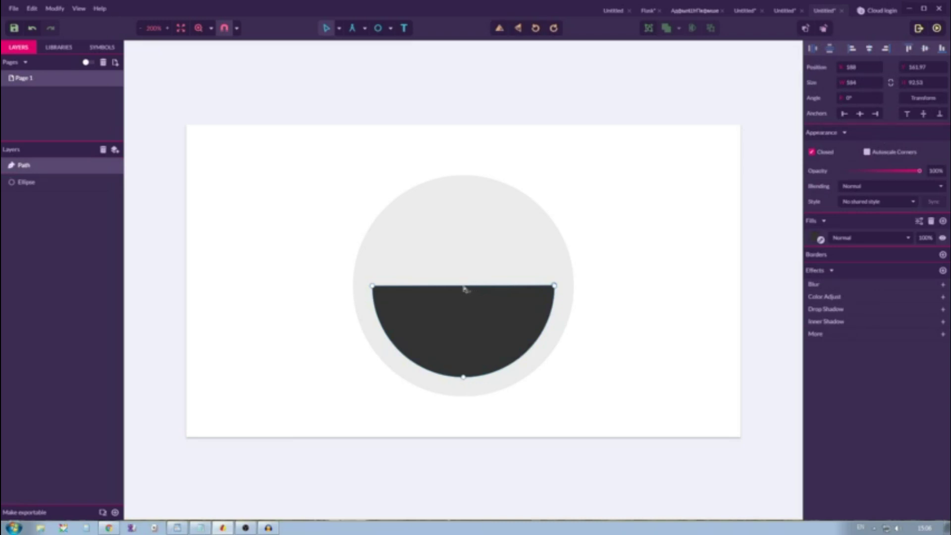
# Add a mirrored node mid top edge and drag its handle to curve the liquid surface
pyautogui.click(463, 287)
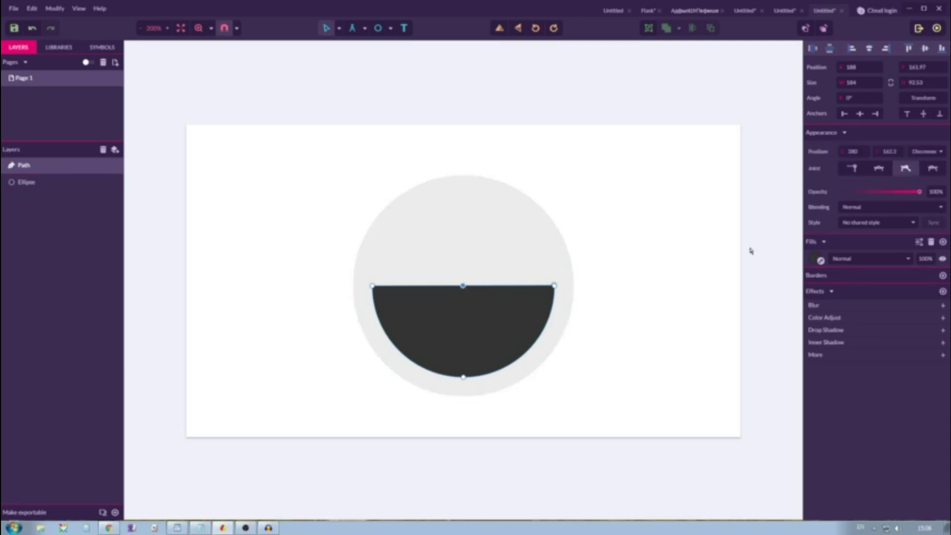
pyautogui.click(877, 169)
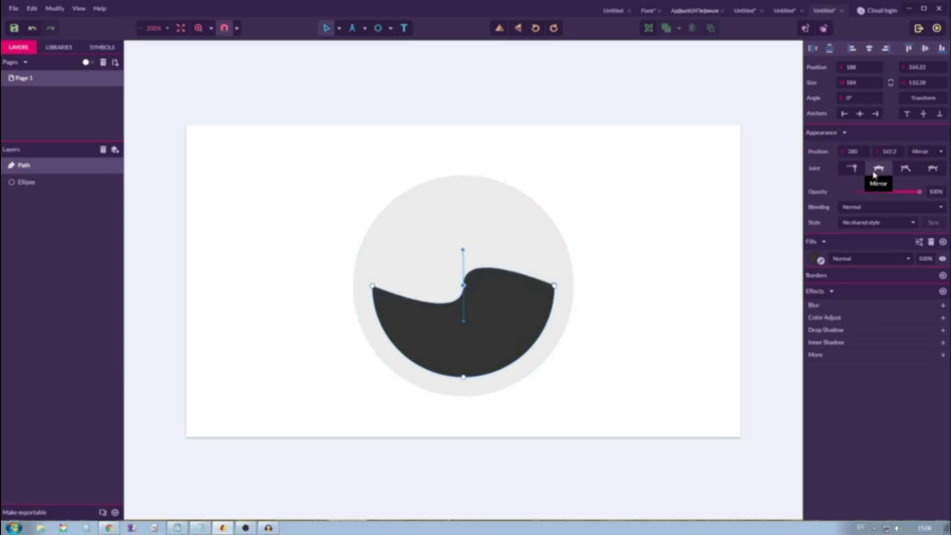
pyautogui.click(464, 255)
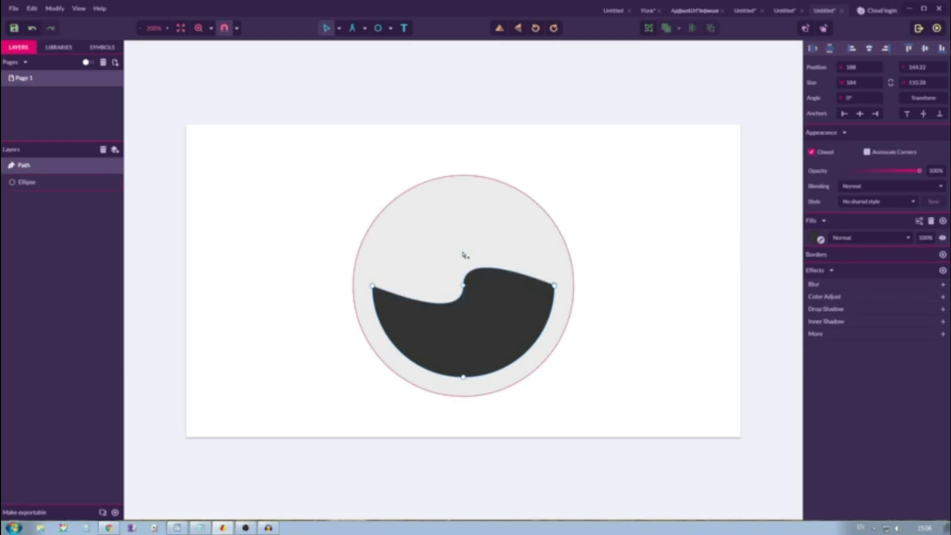
pyautogui.click(465, 255)
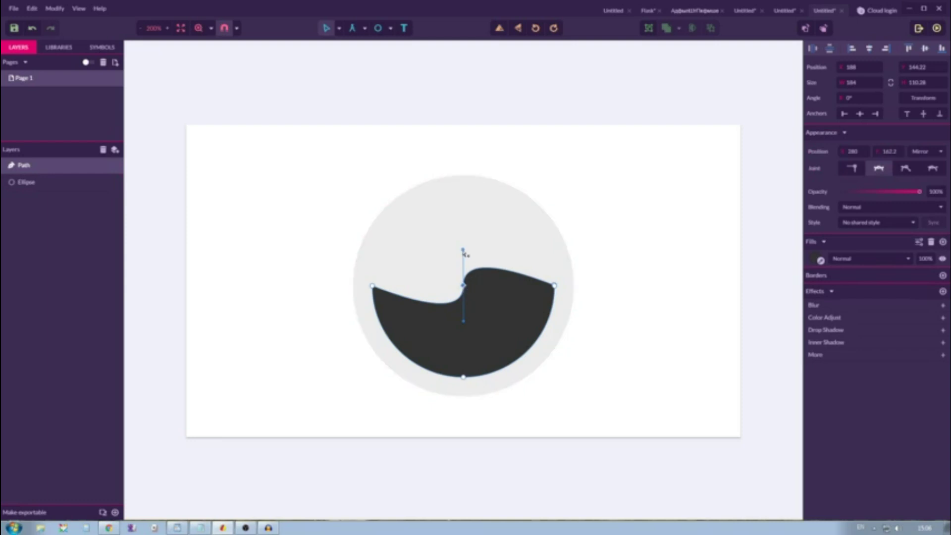
pyautogui.moveTo(464, 254); pyautogui.dragTo(512, 248)
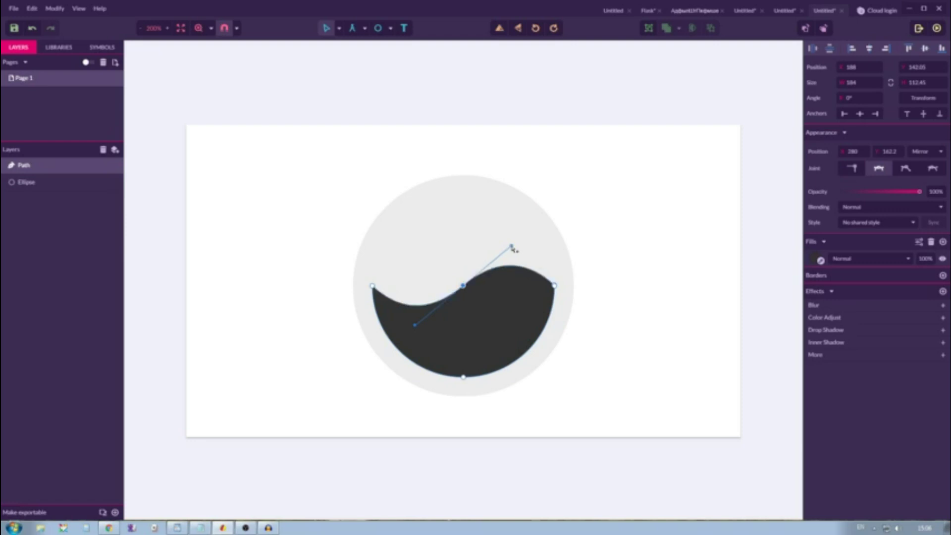
pyautogui.click(643, 238)
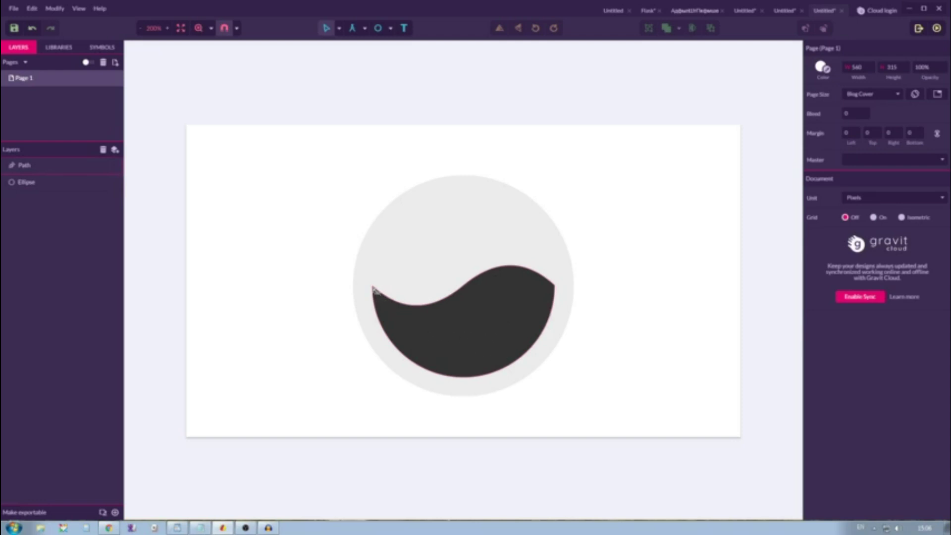
# Redo the middle node's handle drag to form a smooth S-shaped wave
pyautogui.click(556, 289)
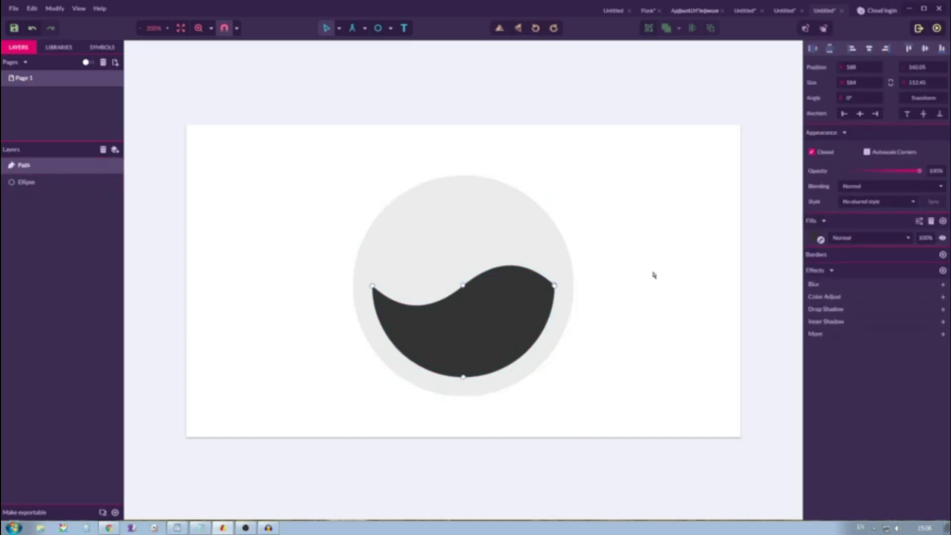
pyautogui.press('super')
pyautogui.press('Escape')
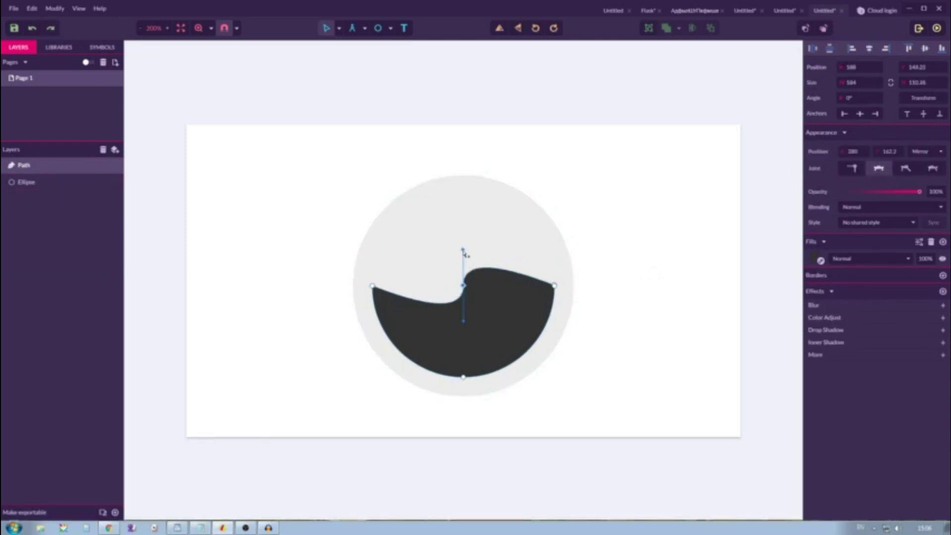
pyautogui.moveTo(464, 251); pyautogui.dragTo(500, 249)
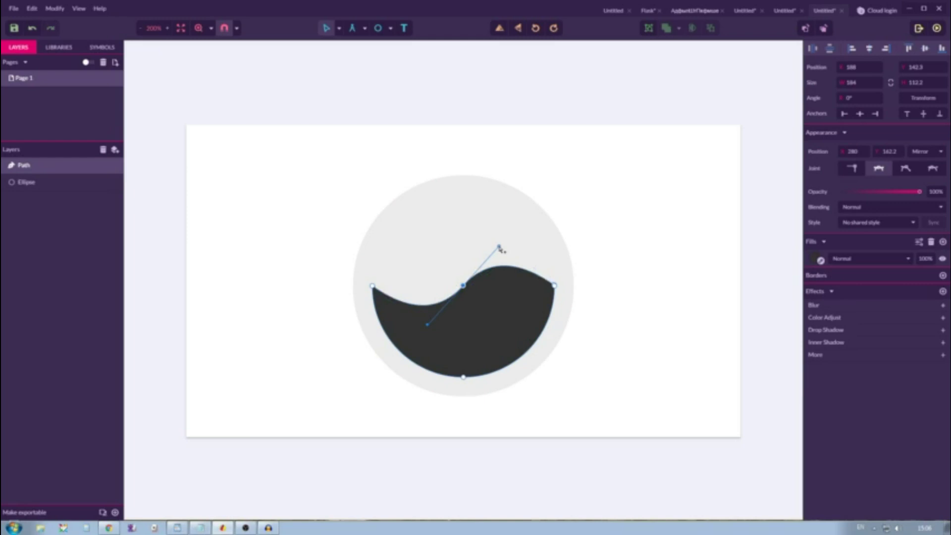
pyautogui.click(652, 257)
pyautogui.click(556, 289)
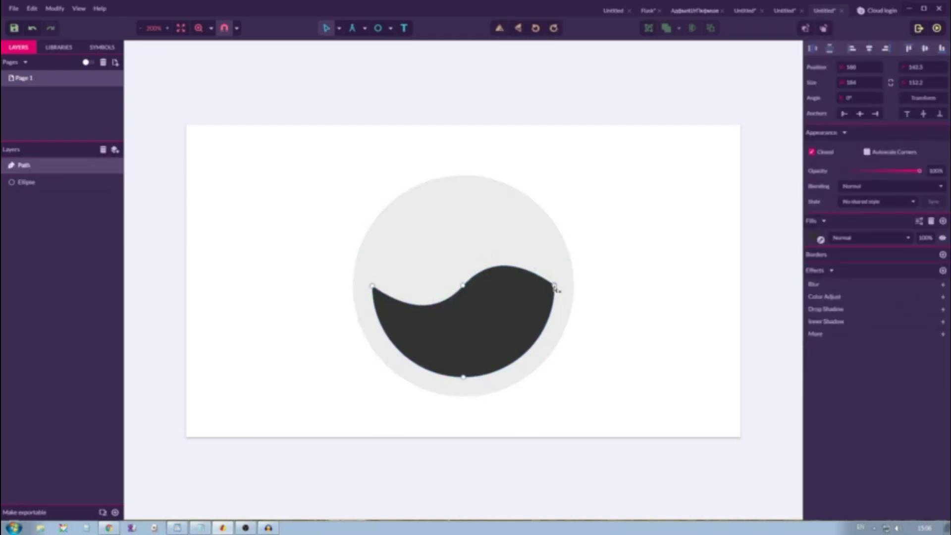
pyautogui.click(555, 287)
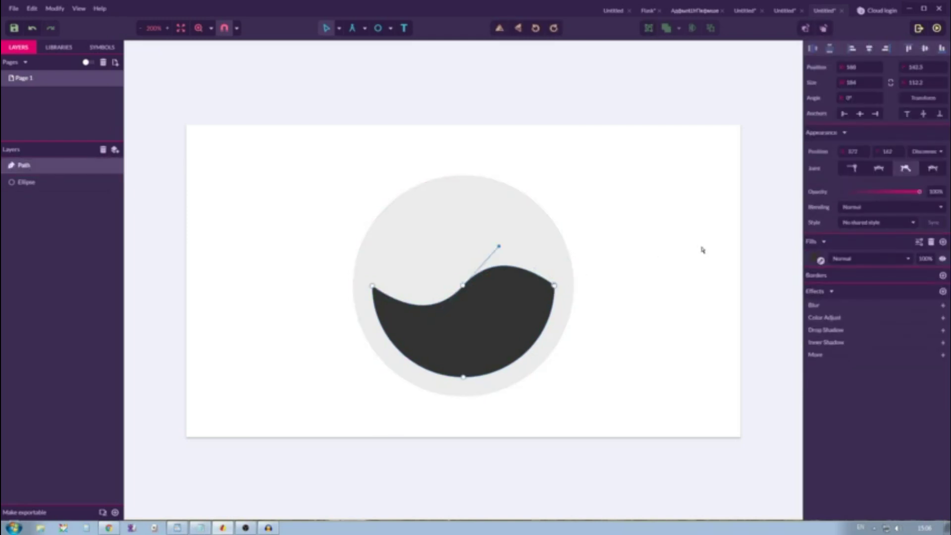
# Zoom in and round the right tip with a symmetric node and shortened top handle
pyautogui.hotkey('ctrl', '+')
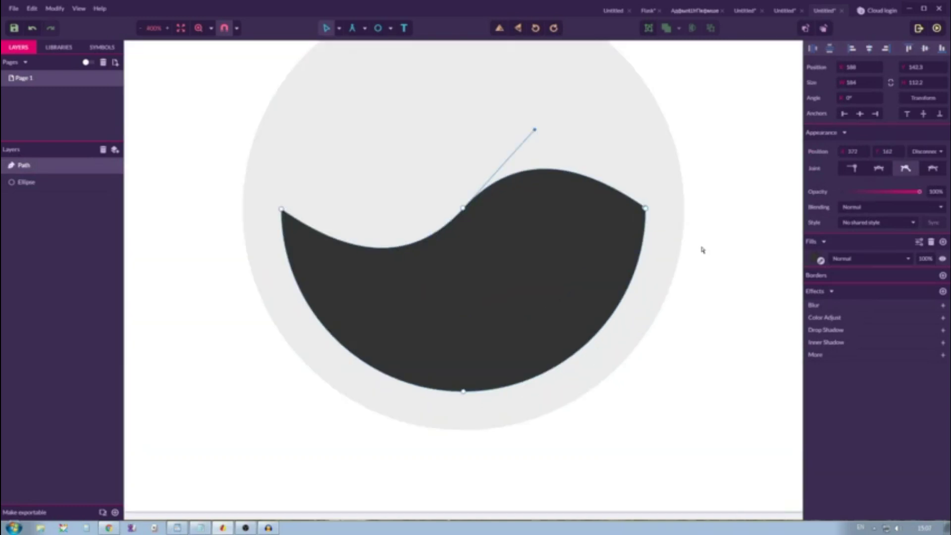
pyautogui.doubleClick(645, 208)
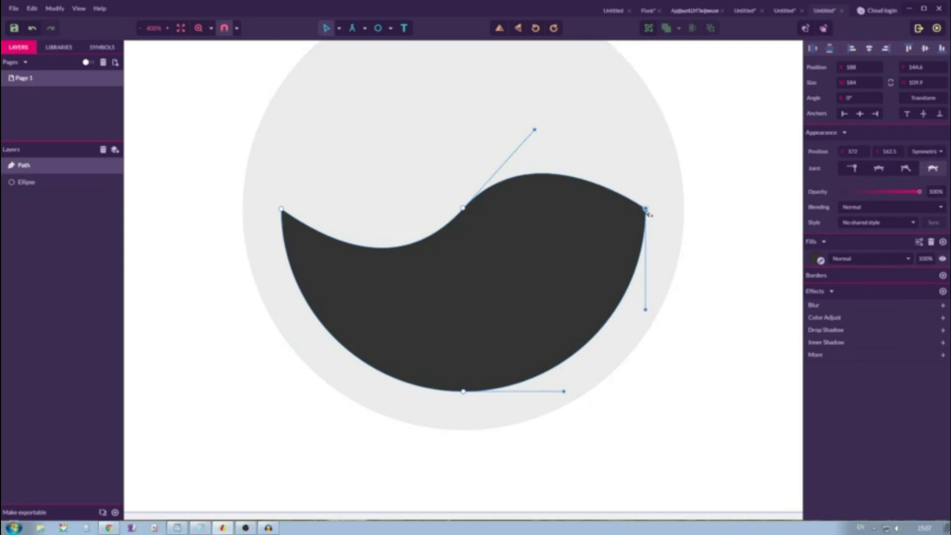
pyautogui.click(879, 168)
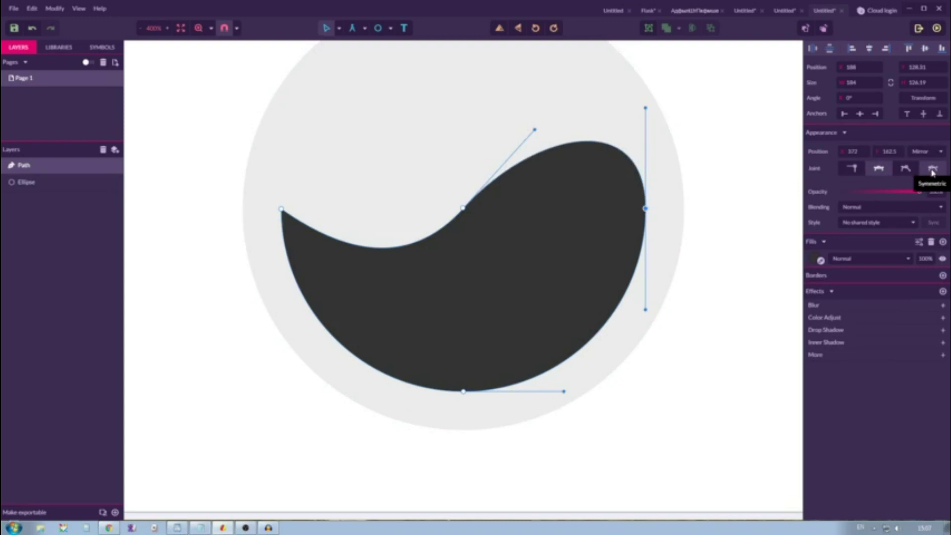
pyautogui.click(932, 169)
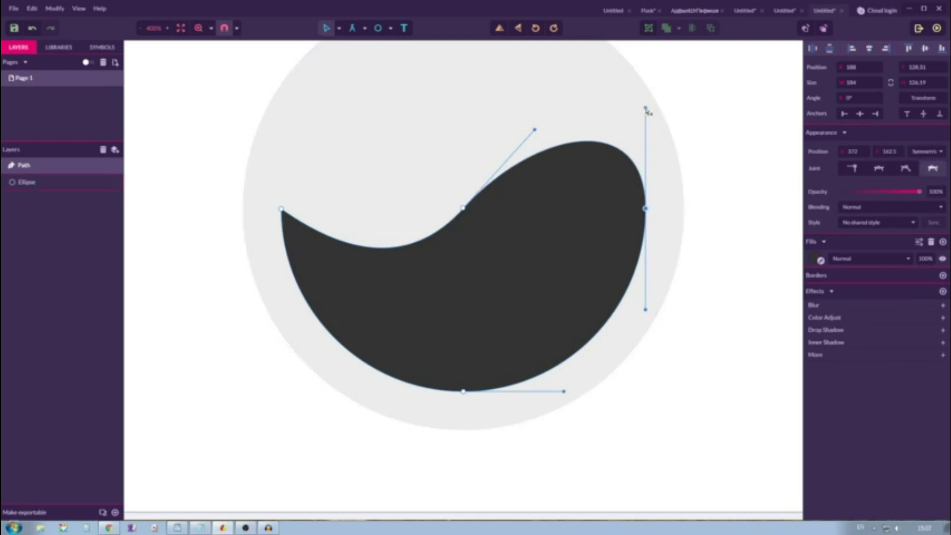
pyautogui.moveTo(645, 108); pyautogui.dragTo(646, 171)
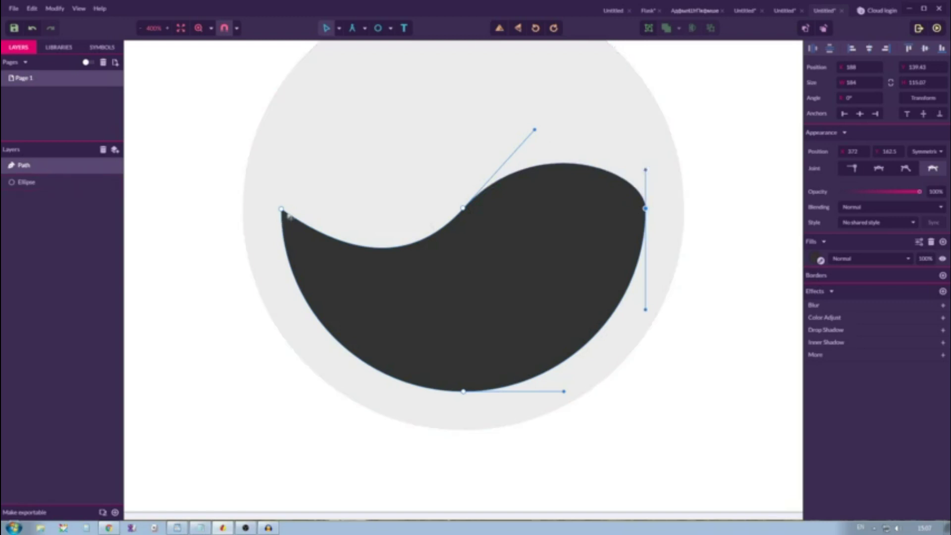
# Round the left tip the same way with a symmetric node and shortened handle
pyautogui.click(281, 210)
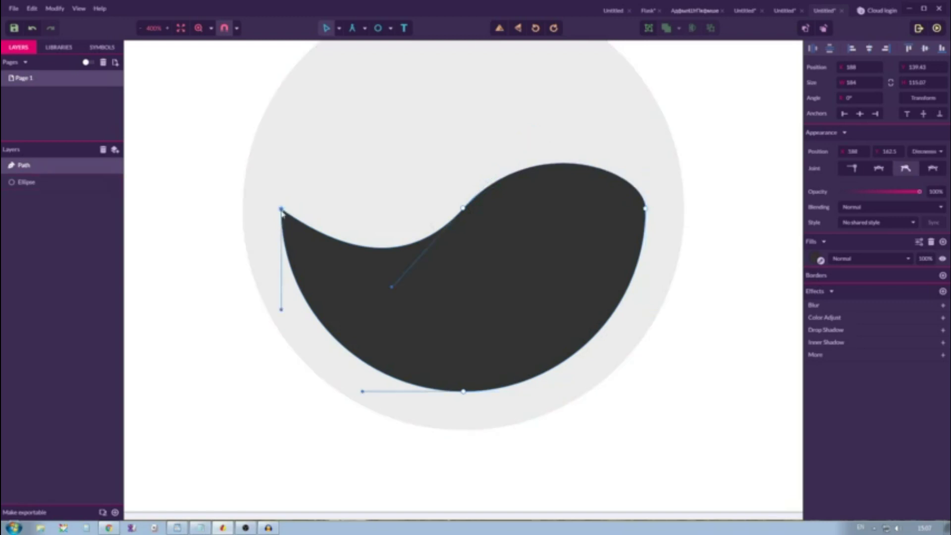
pyautogui.click(877, 172)
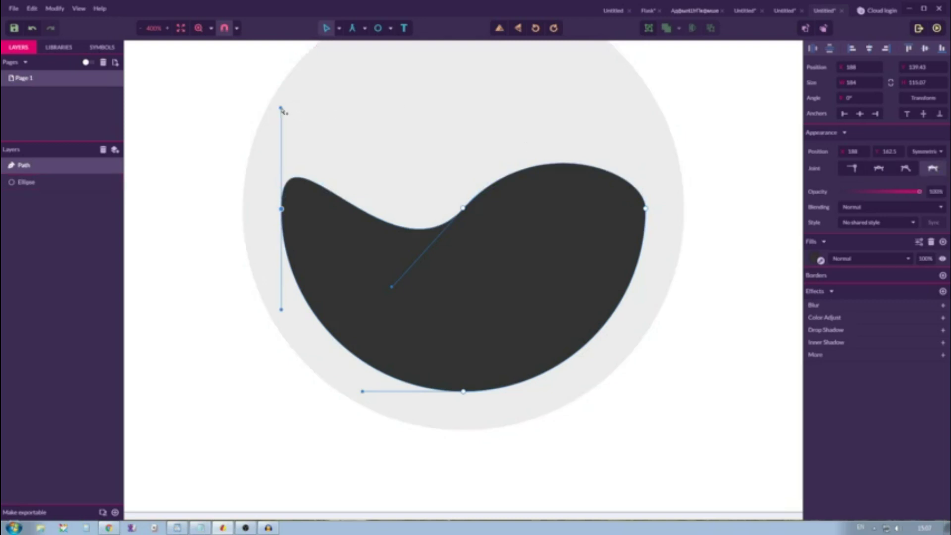
pyautogui.moveTo(282, 110); pyautogui.dragTo(280, 158)
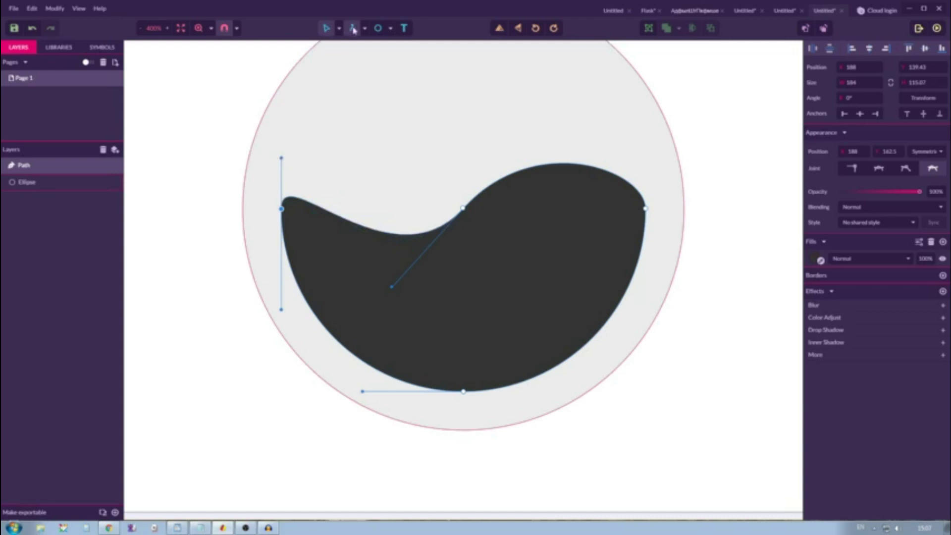
# Switch to the Pen tool and start a new path at the liquid's left tip
pyautogui.click(340, 30)
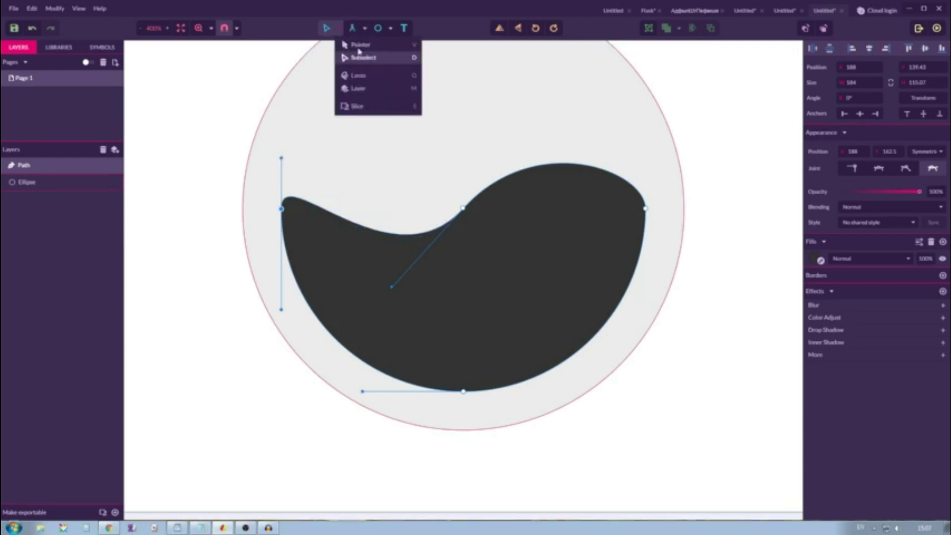
pyautogui.click(365, 28)
pyautogui.click(379, 44)
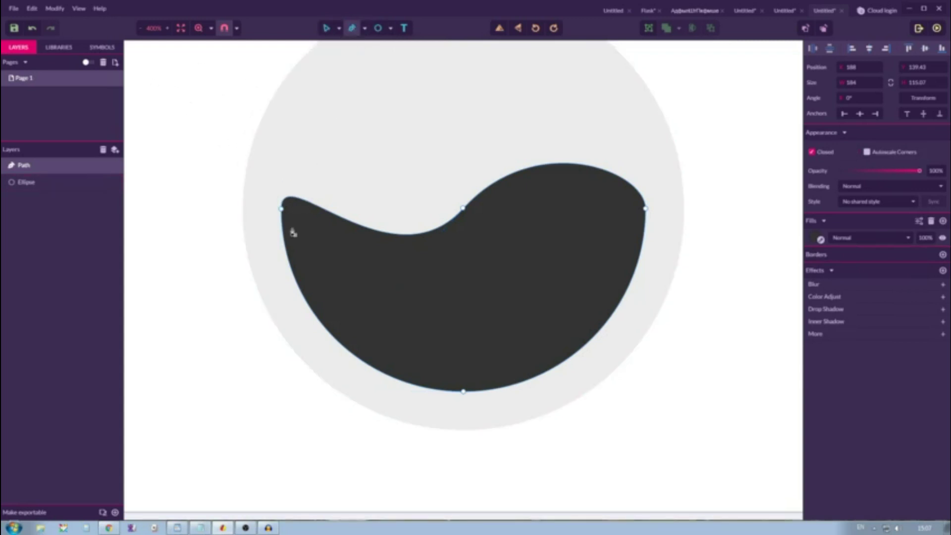
pyautogui.click(340, 29)
pyautogui.click(359, 43)
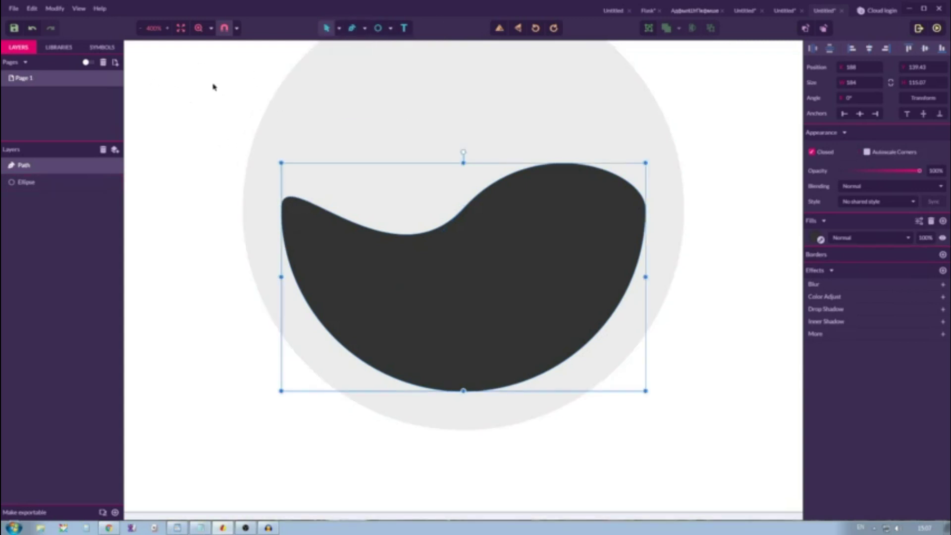
pyautogui.click(209, 92)
pyautogui.click(364, 28)
pyautogui.click(389, 42)
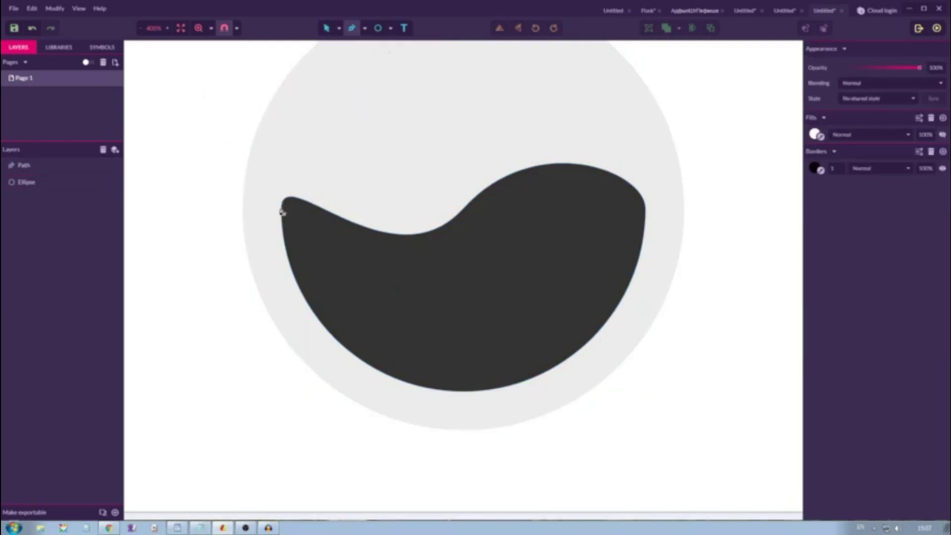
pyautogui.click(282, 207)
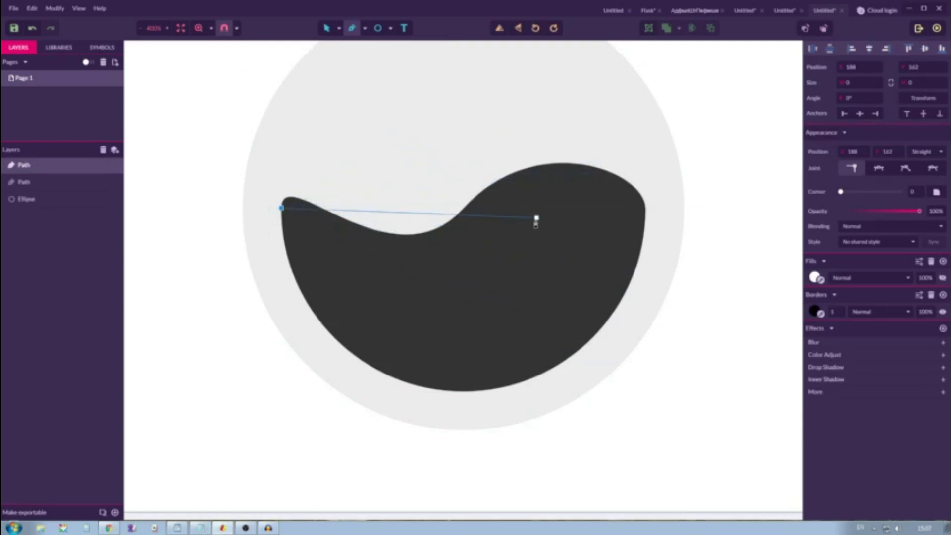
# Draw a closed Pen path arching above the wave and dipping into the liquid
pyautogui.moveTo(398, 166); pyautogui.dragTo(457, 163)
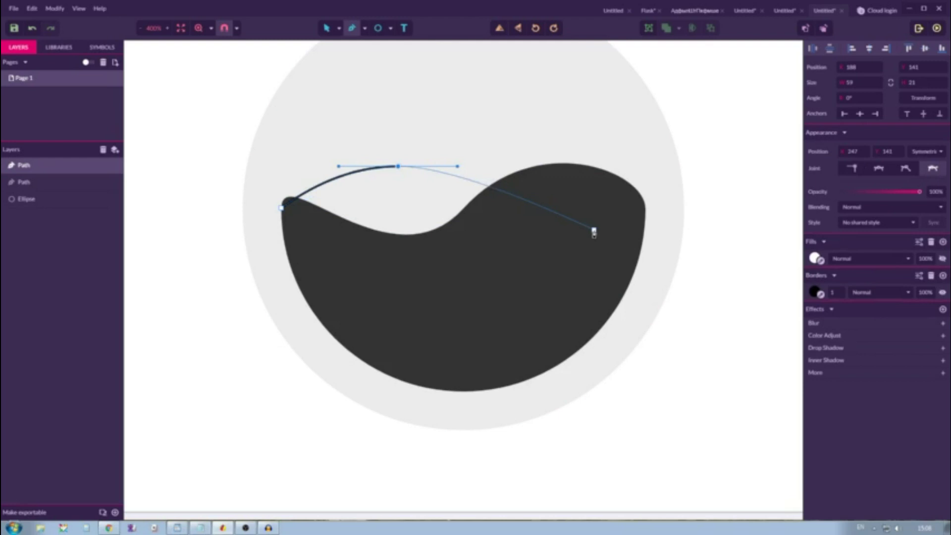
pyautogui.moveTo(598, 229); pyautogui.dragTo(684, 224)
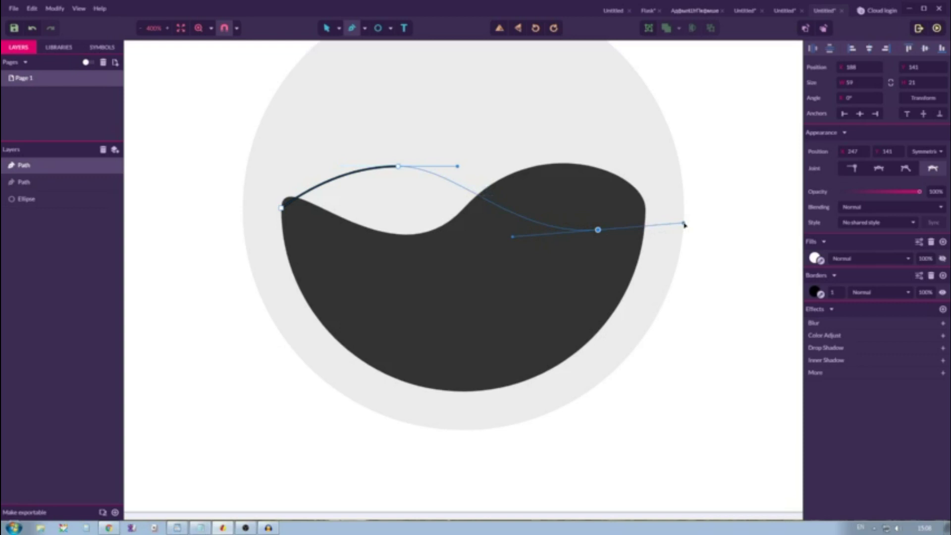
pyautogui.click(441, 309)
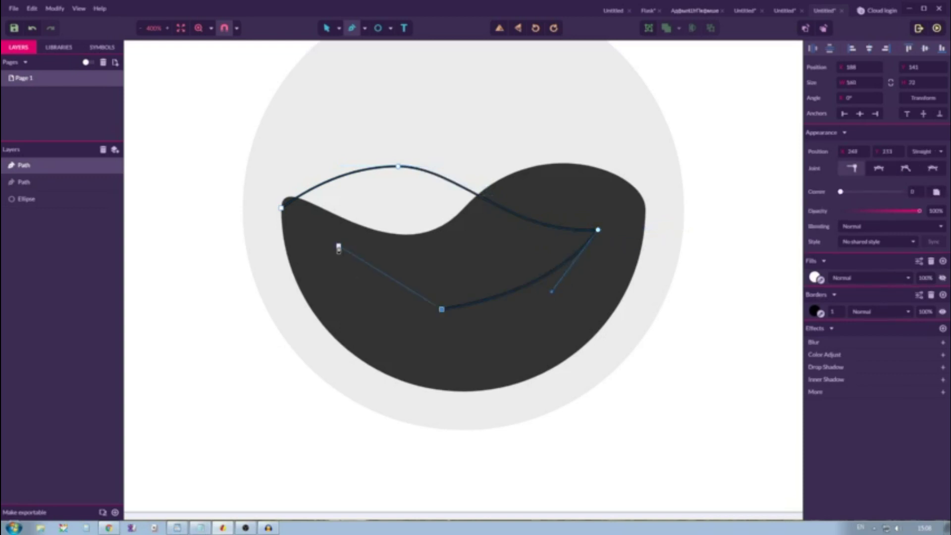
pyautogui.click(280, 208)
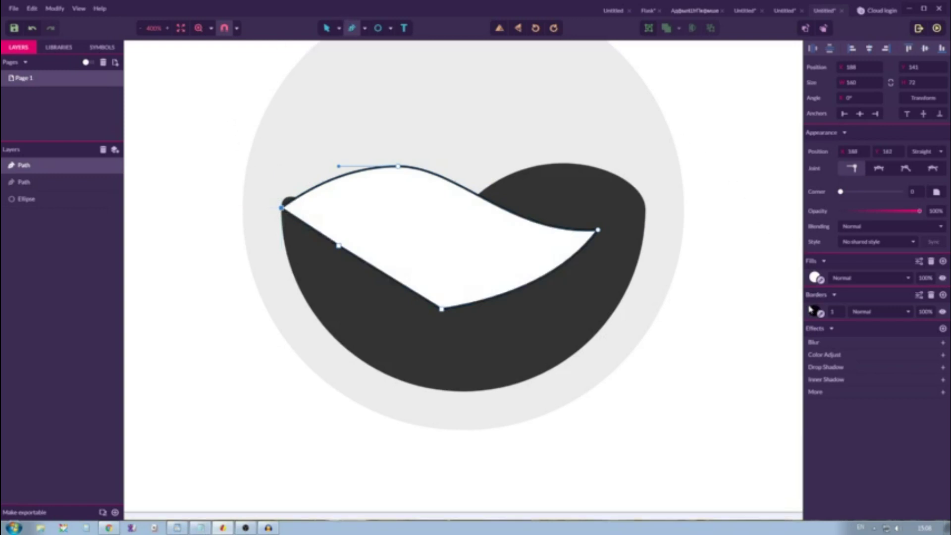
# Remove the new shape's border, fill it grey #C3C1C1, and move it behind the dark liquid
pyautogui.click(931, 295)
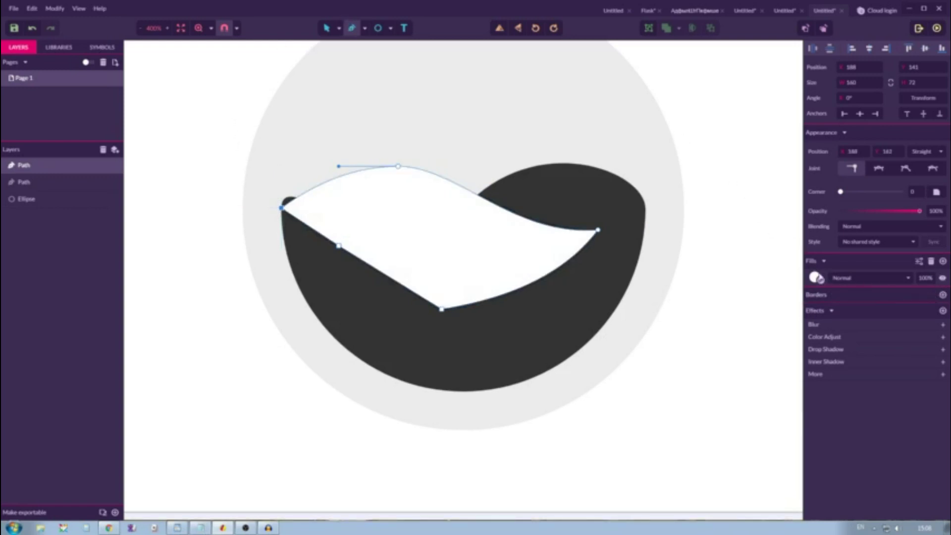
pyautogui.click(815, 277)
pyautogui.click(812, 314)
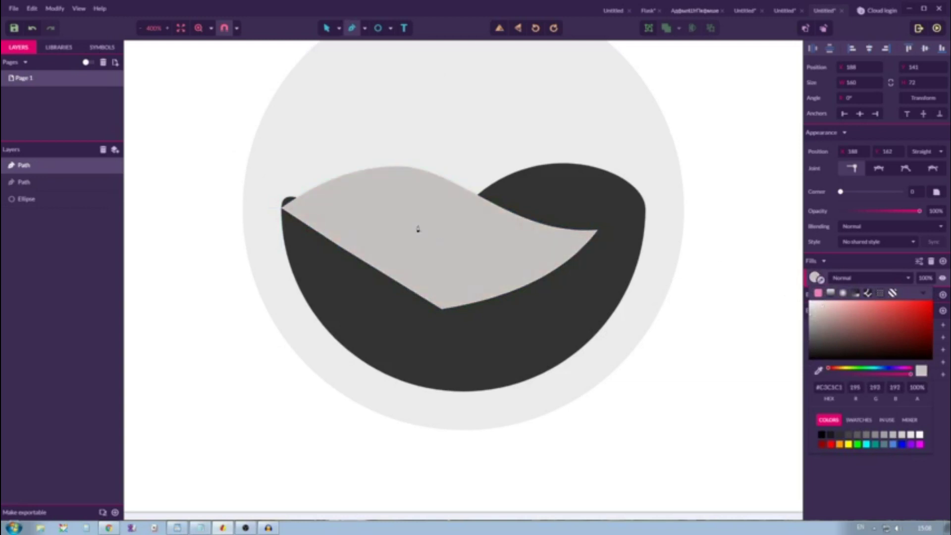
pyautogui.moveTo(19, 166); pyautogui.dragTo(31, 195)
pyautogui.click(339, 28)
pyautogui.click(353, 45)
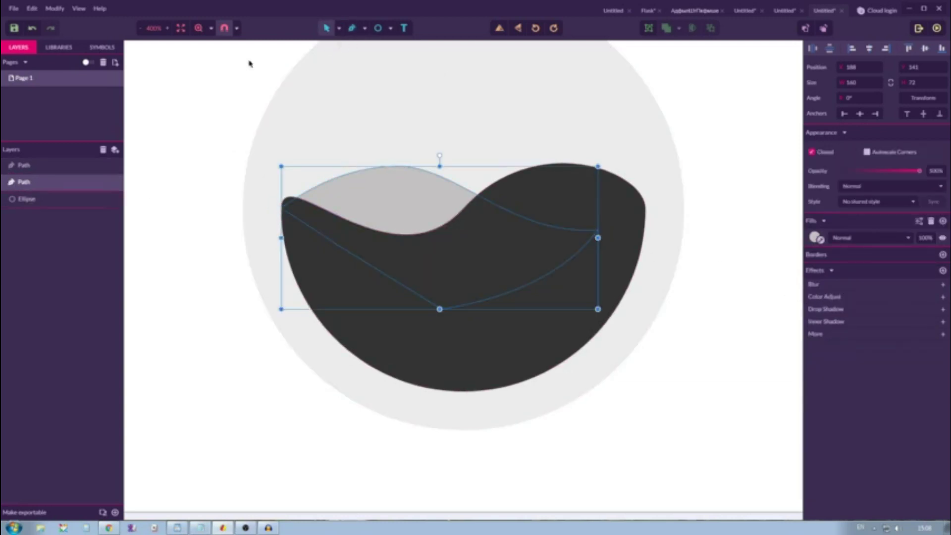
# Drag the grey shape's top node down to sit just above the dark wave, then zoom out
pyautogui.click(224, 77)
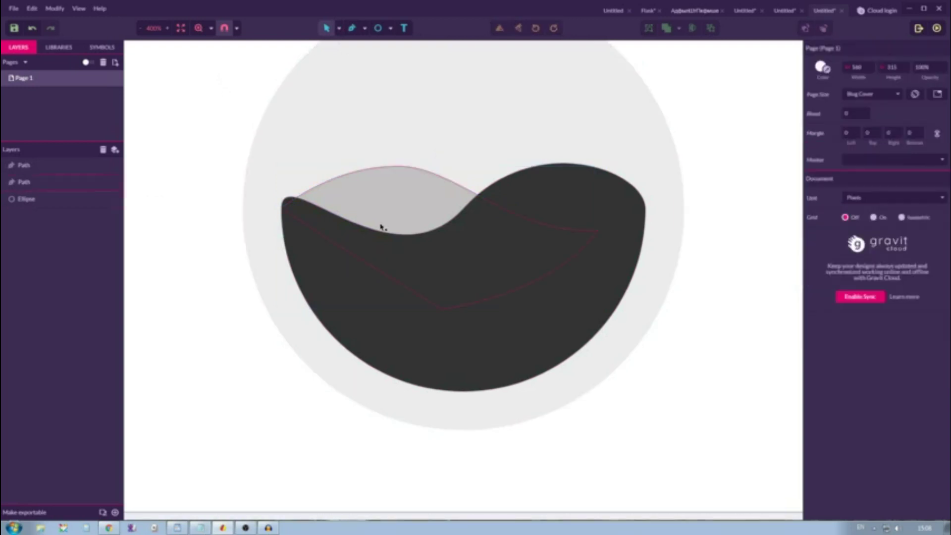
pyautogui.moveTo(373, 202); pyautogui.dragTo(374, 195)
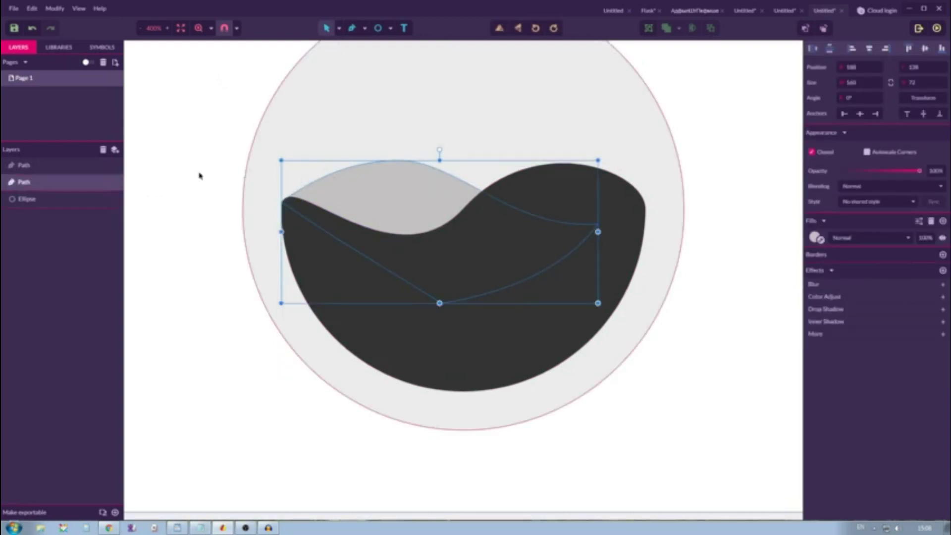
pyautogui.click(183, 144)
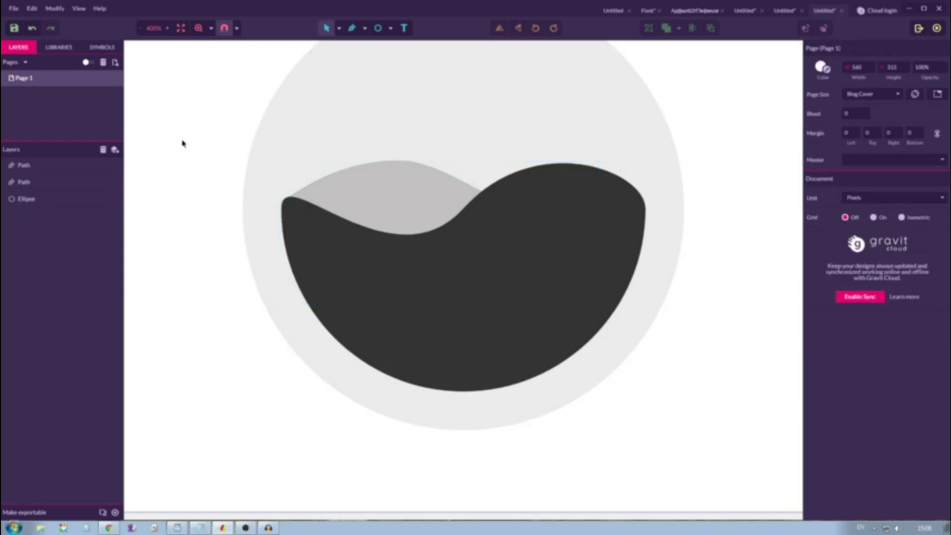
pyautogui.click(339, 28)
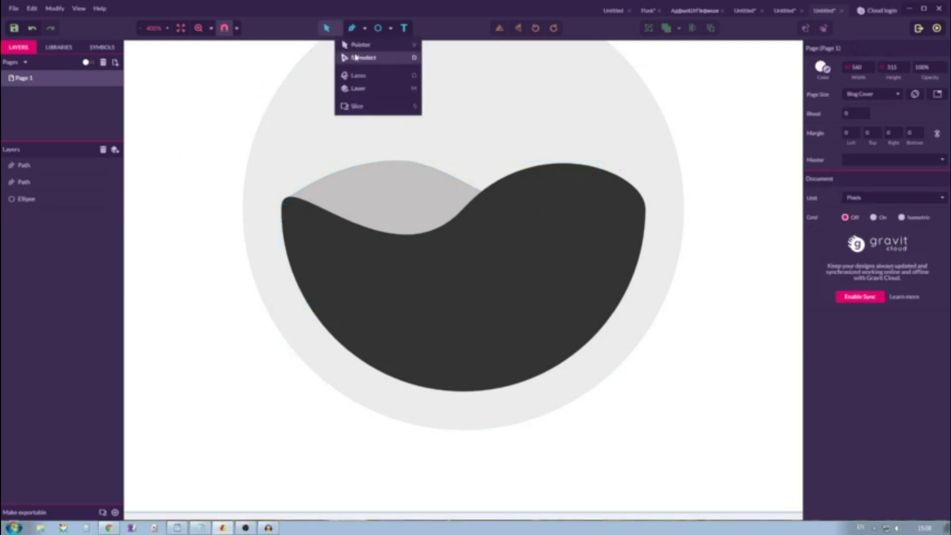
pyautogui.click(356, 58)
pyautogui.click(396, 160)
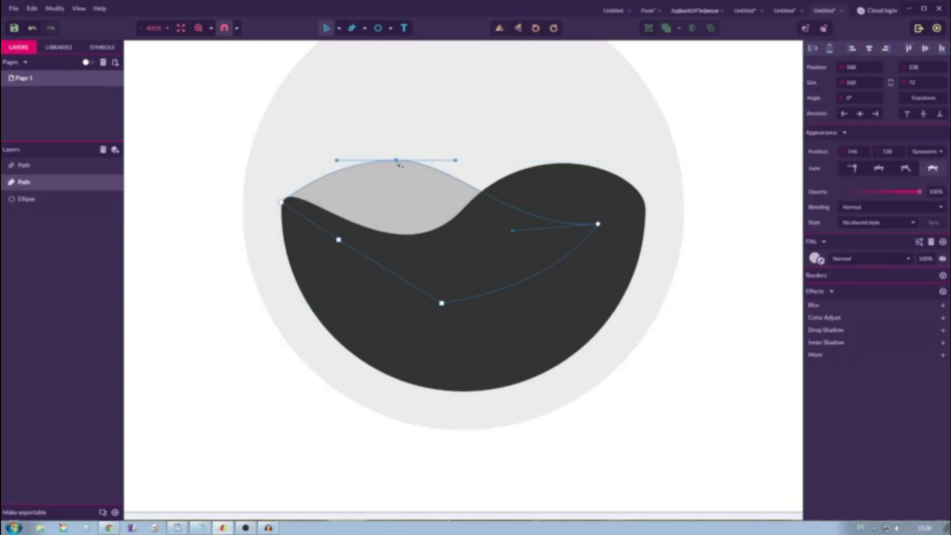
pyautogui.moveTo(398, 164); pyautogui.dragTo(397, 180)
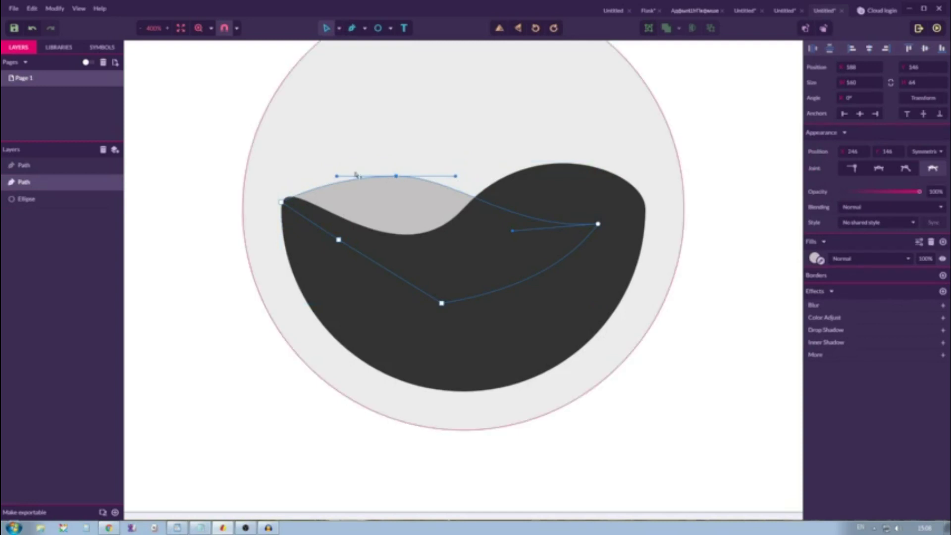
pyautogui.click(208, 131)
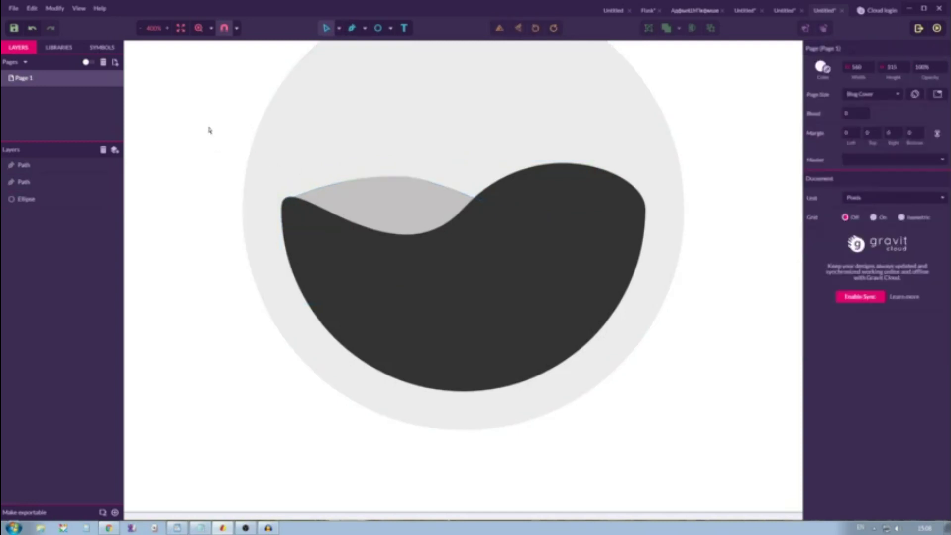
pyautogui.hotkey('ctrl', '-')
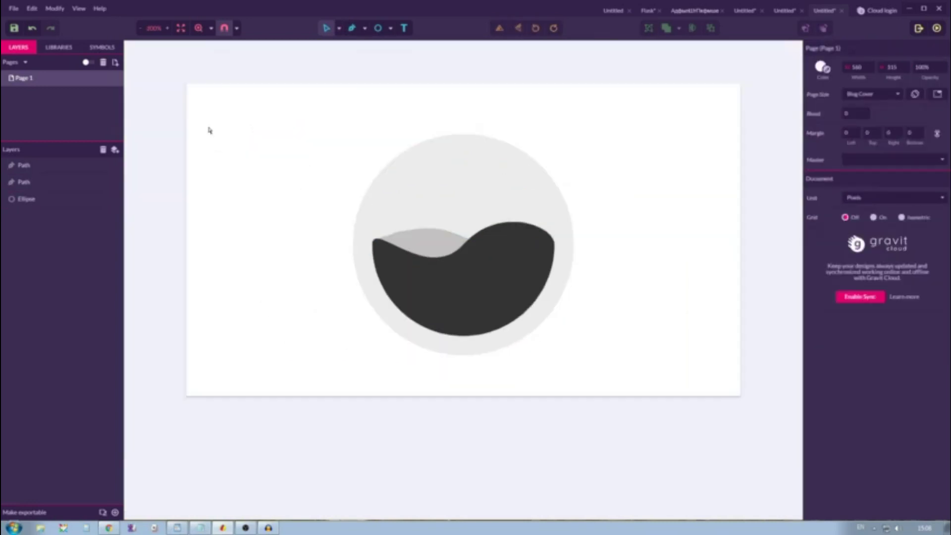
# Give the large circle a reversed linear gradient from indigo #3B347D to peach #F7C089
pyautogui.click(339, 28)
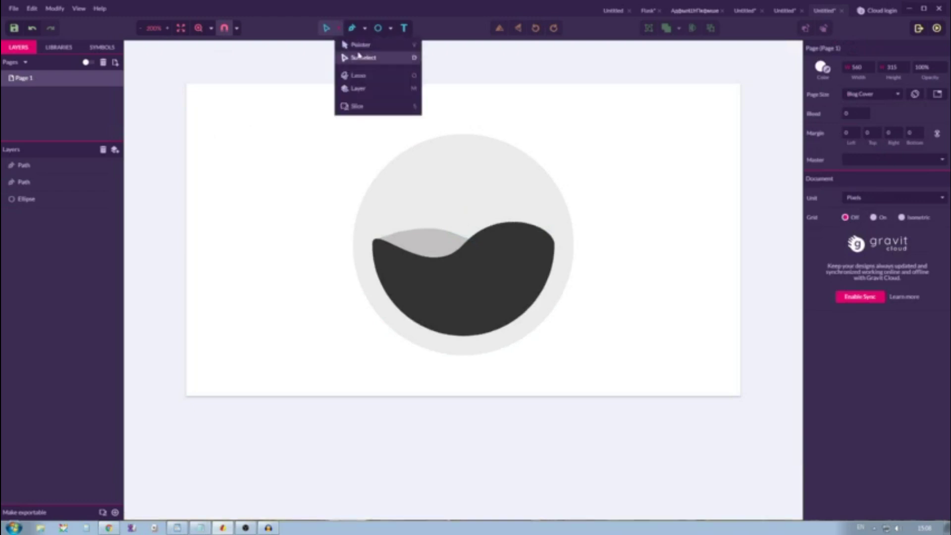
pyautogui.click(361, 43)
pyautogui.click(431, 152)
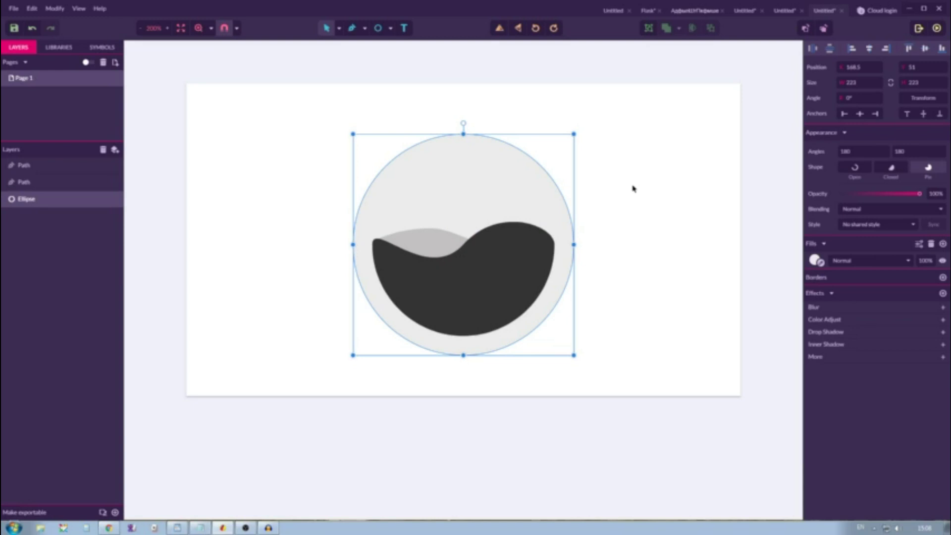
pyautogui.click(814, 261)
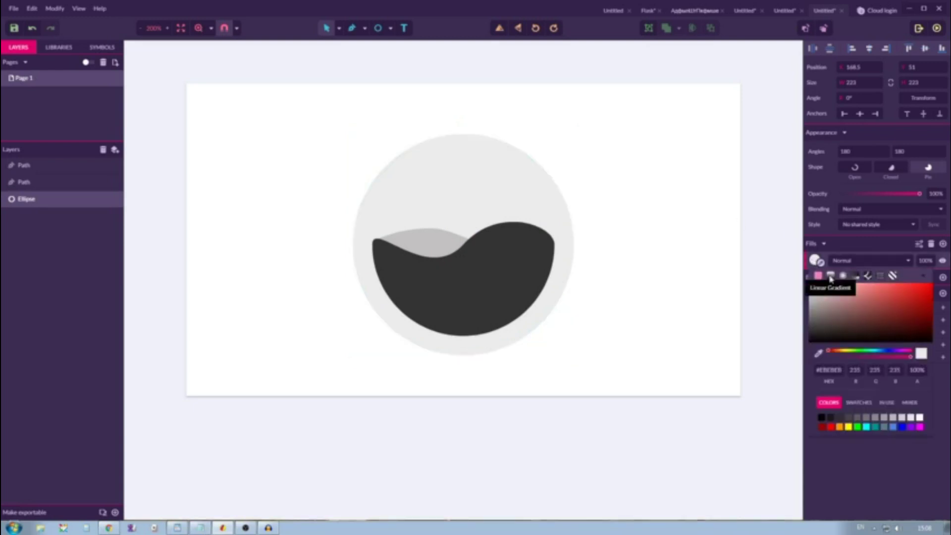
pyautogui.click(830, 276)
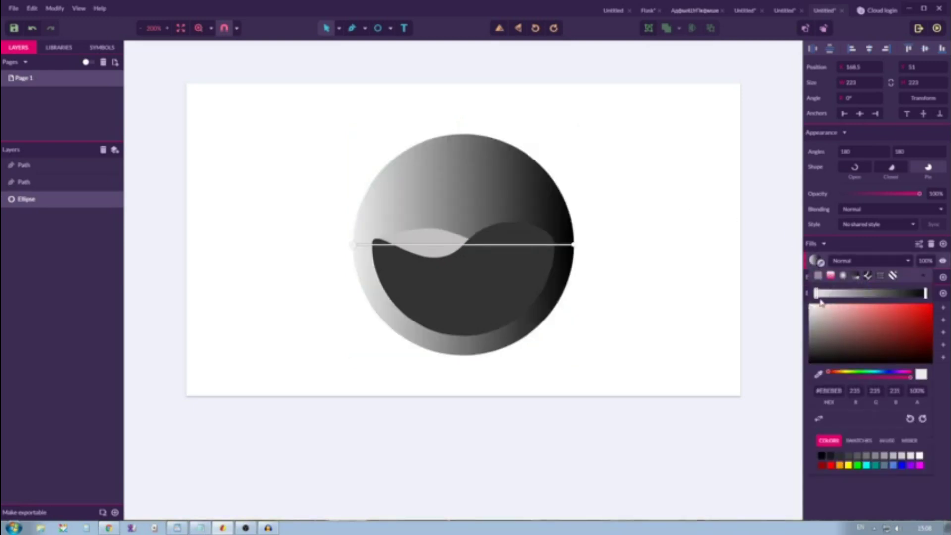
pyautogui.click(818, 419)
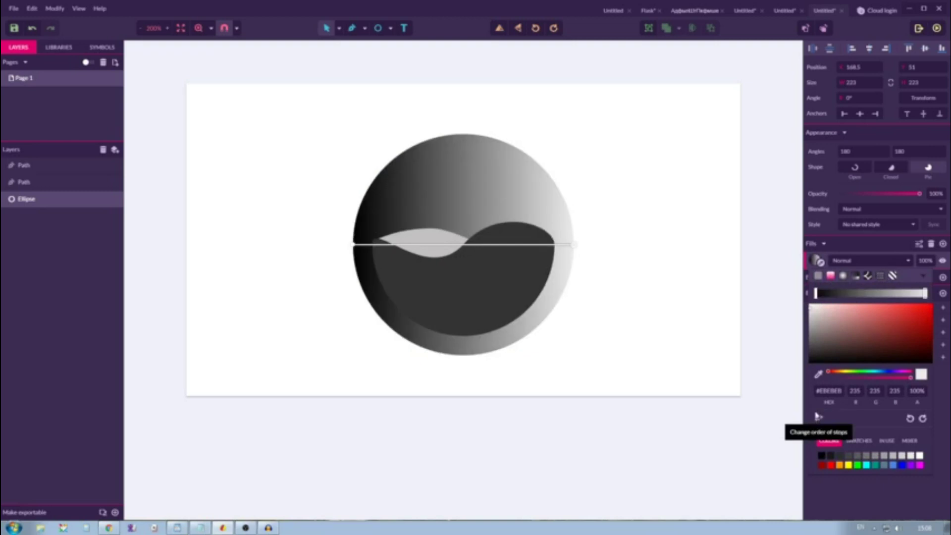
pyautogui.click(816, 293)
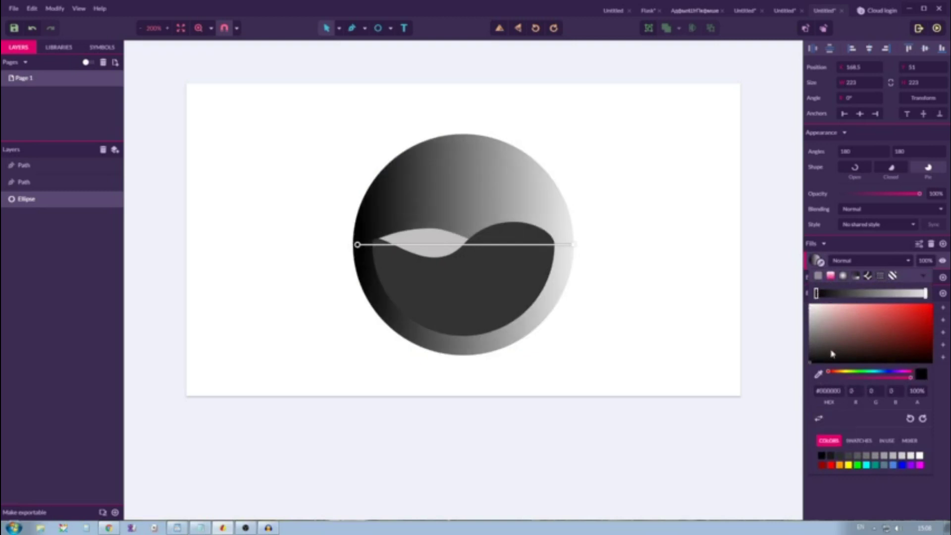
pyautogui.moveTo(880, 371); pyautogui.dragTo(881, 337)
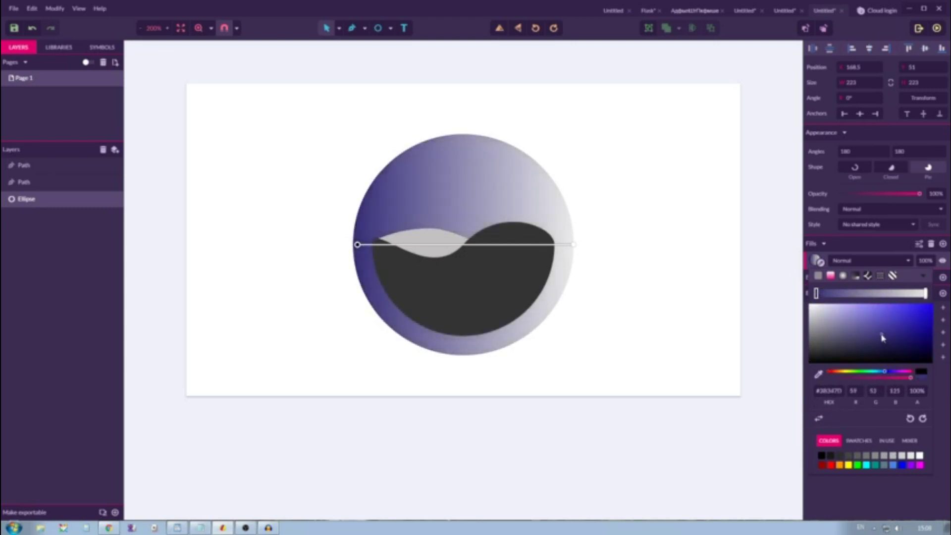
pyautogui.click(925, 293)
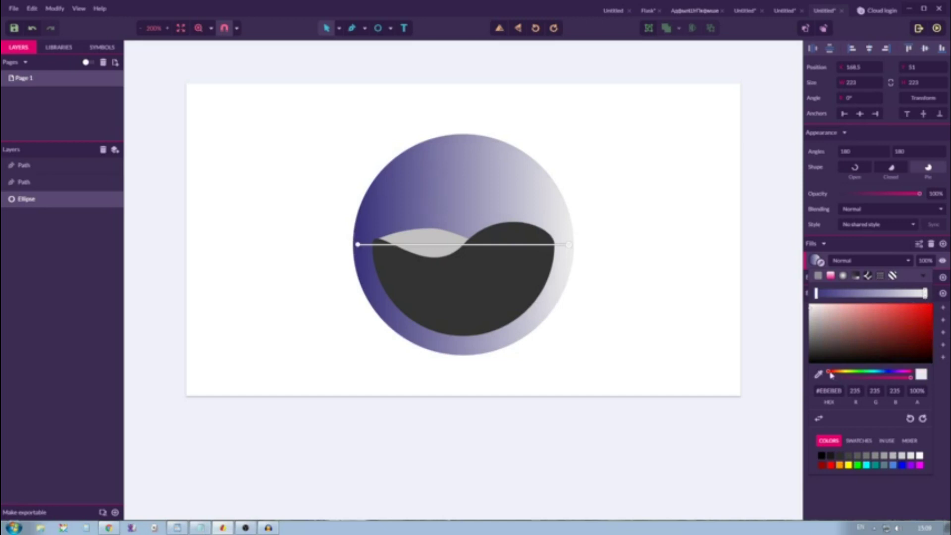
pyautogui.moveTo(829, 374); pyautogui.dragTo(837, 375)
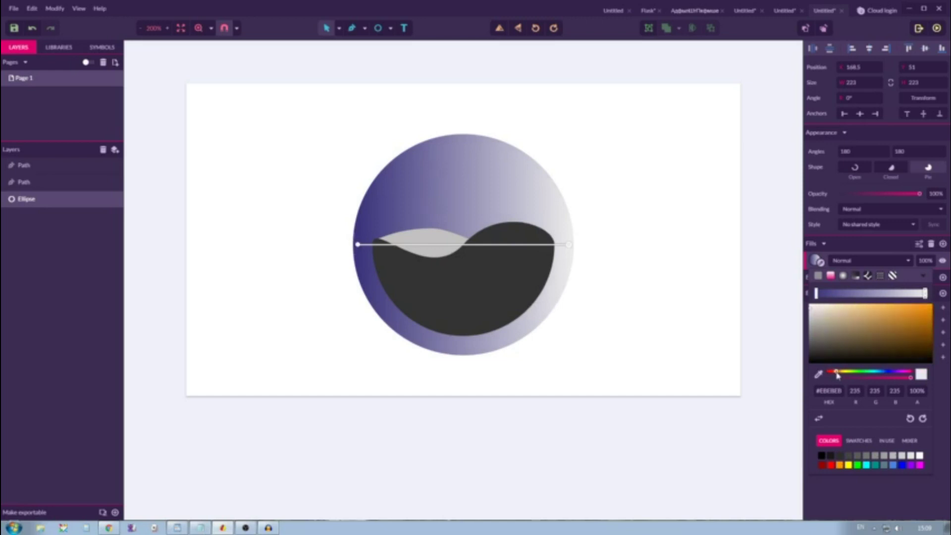
pyautogui.moveTo(885, 346)
pyautogui.mouseDown()
pyautogui.moveTo(889, 329)
pyautogui.moveTo(864, 306)
pyautogui.mouseUp()
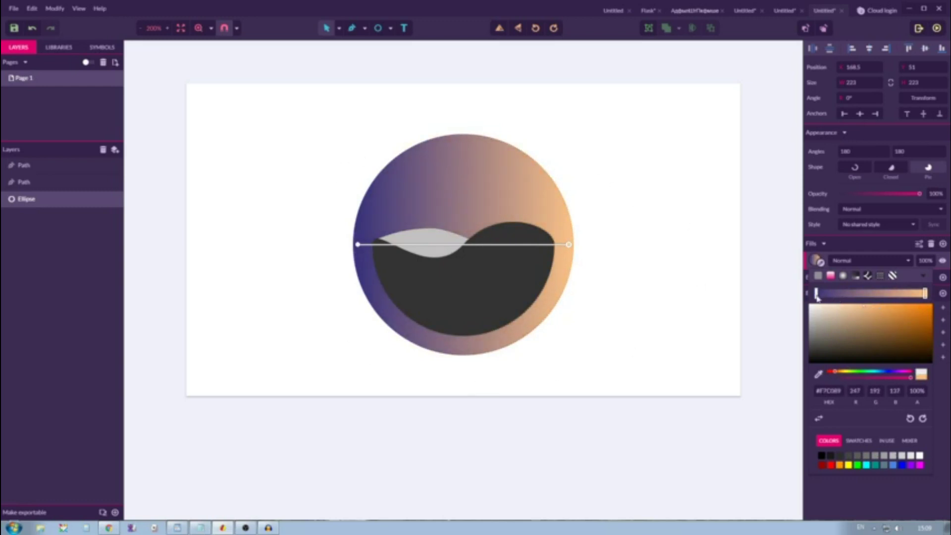
# Slide the purple stop right and stretch the gradient past the circle's right edge
pyautogui.moveTo(817, 294); pyautogui.dragTo(886, 296)
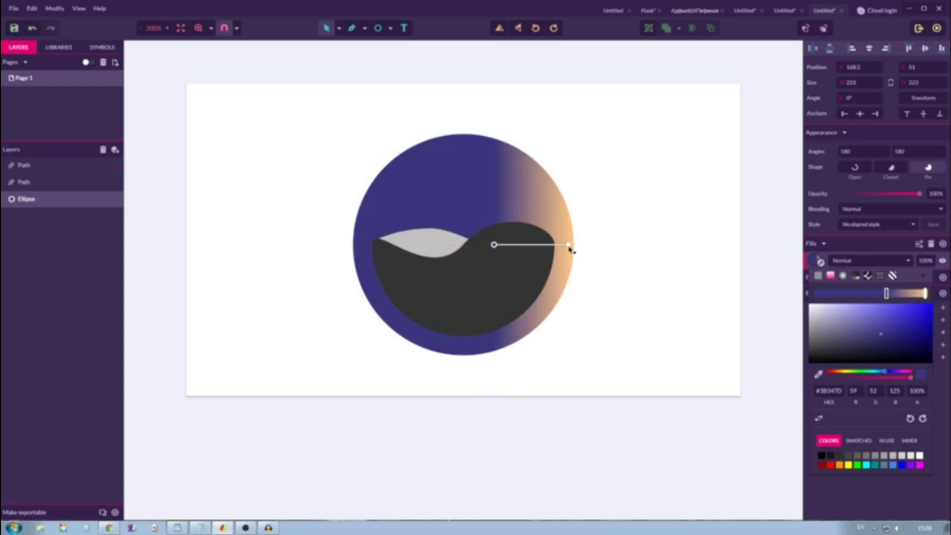
pyautogui.moveTo(569, 247); pyautogui.dragTo(656, 246)
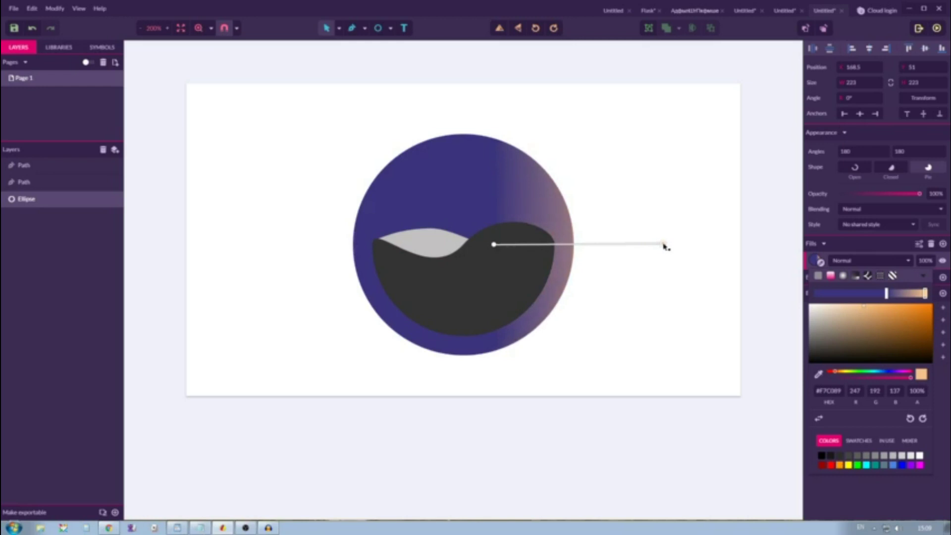
pyautogui.moveTo(665, 246); pyautogui.dragTo(669, 246)
# Fill the dark body shape with a linear gradient, white and #E2EC96, with the stops swapped
pyautogui.click(618, 153)
pyautogui.click(509, 274)
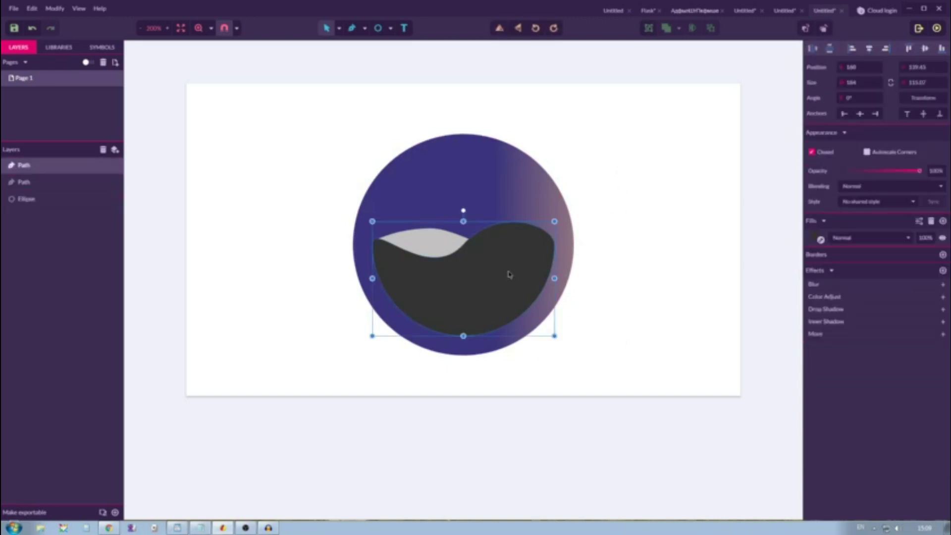
pyautogui.click(814, 238)
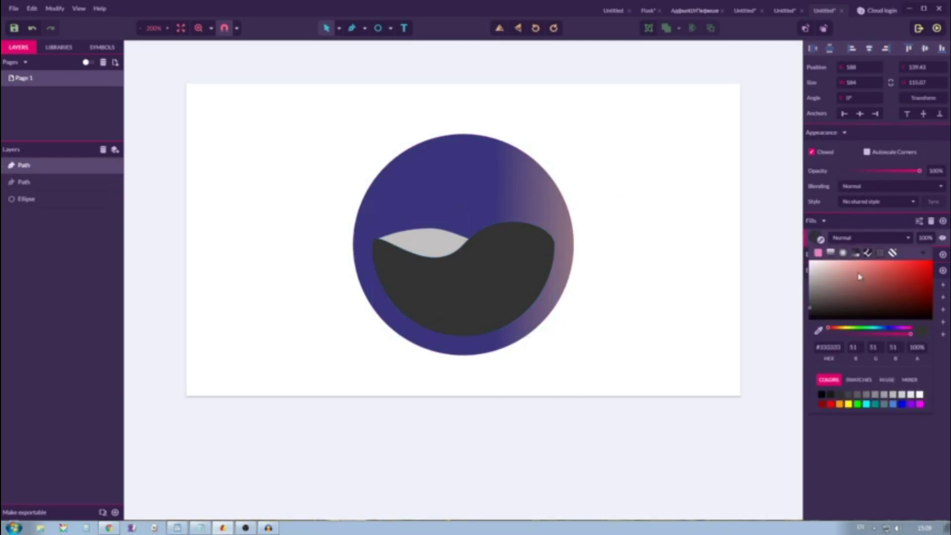
pyautogui.click(831, 253)
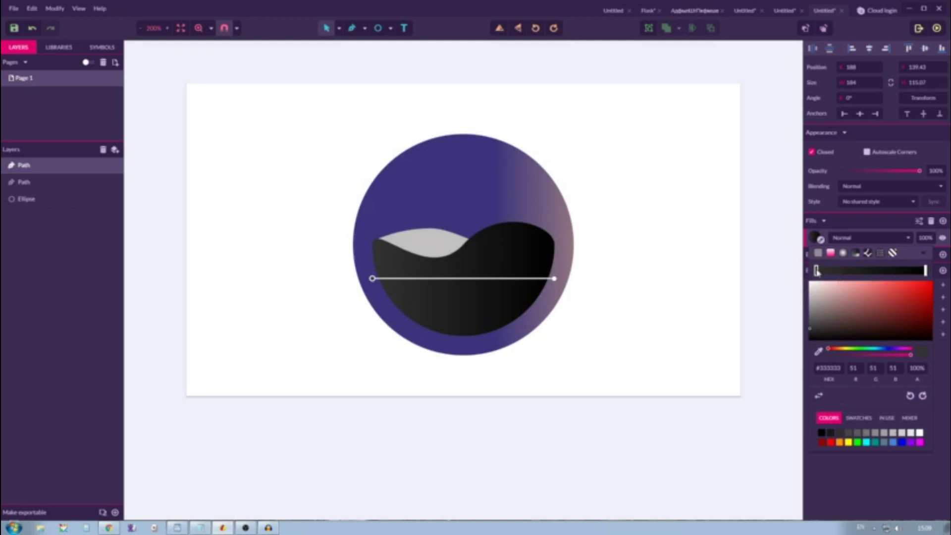
pyautogui.moveTo(818, 306); pyautogui.dragTo(805, 271)
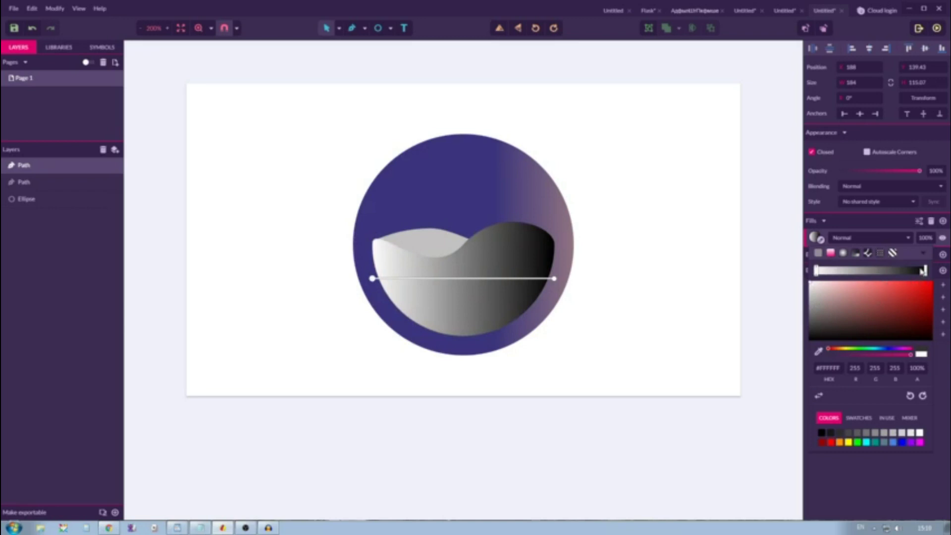
pyautogui.click(924, 270)
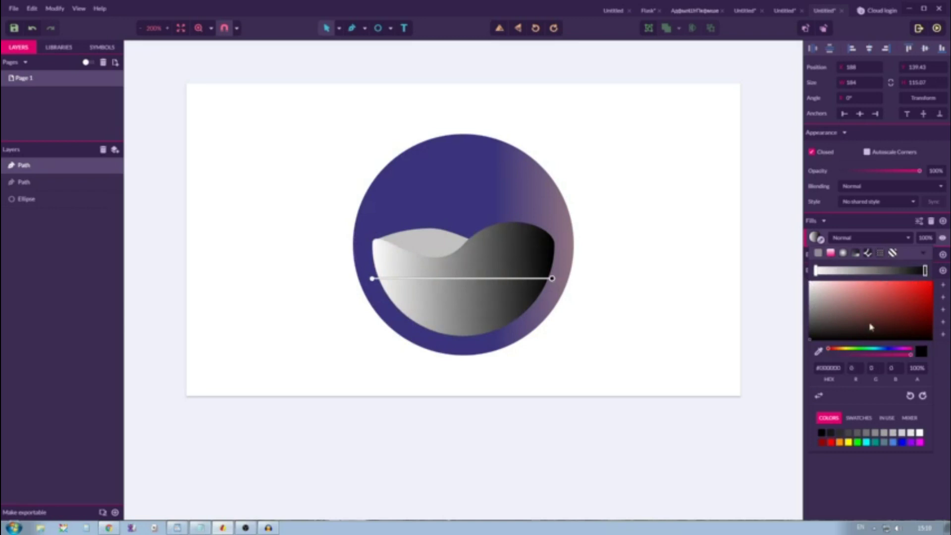
pyautogui.click(845, 349)
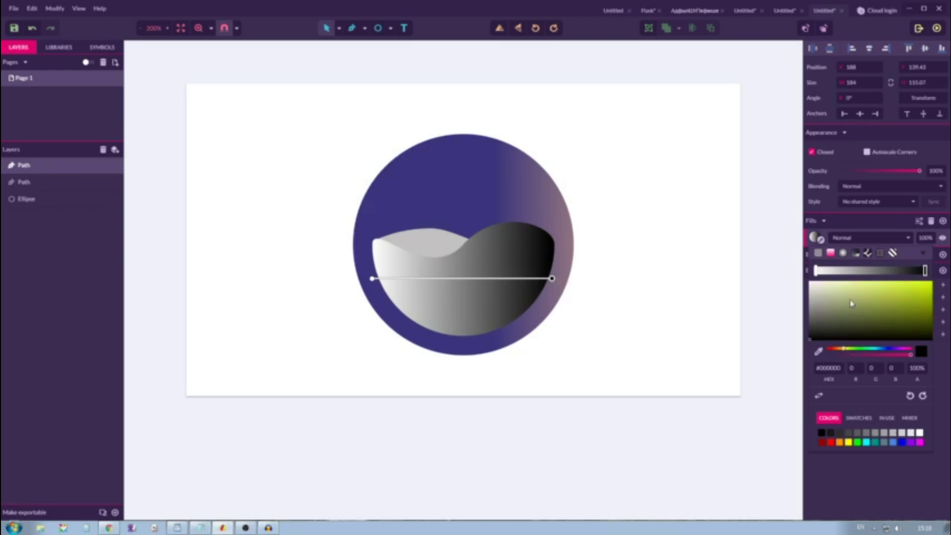
pyautogui.moveTo(851, 302); pyautogui.dragTo(855, 286)
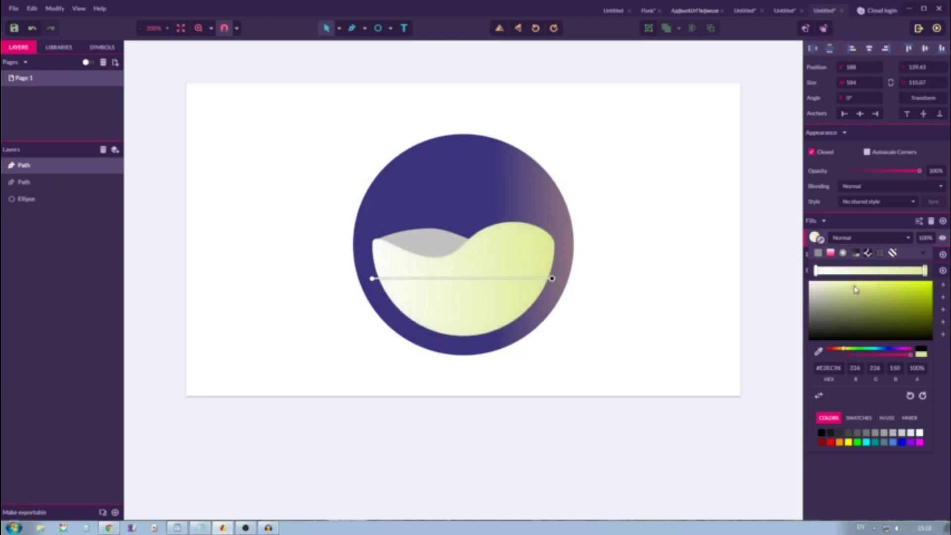
pyautogui.click(819, 396)
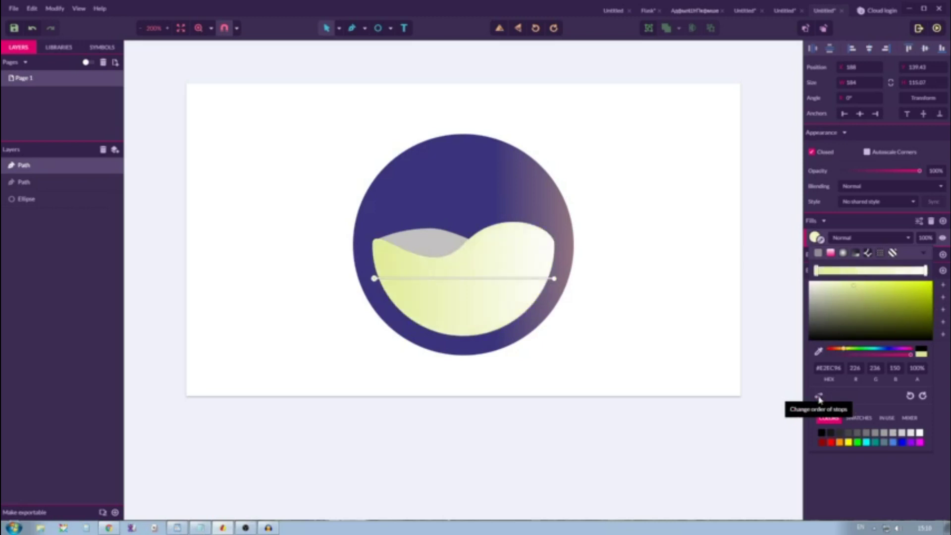
# Darken the gradient's left yellow stop to about #C9D382
pyautogui.click(660, 255)
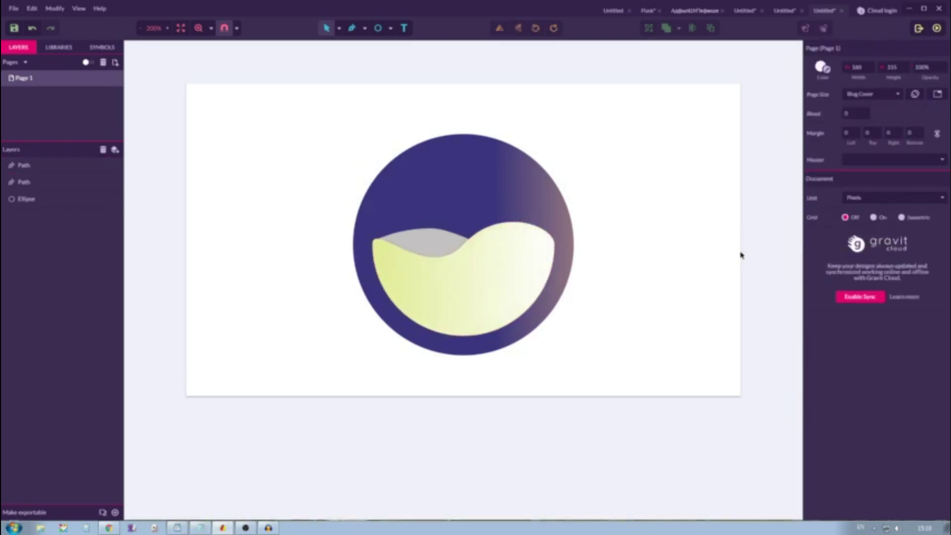
pyautogui.click(467, 296)
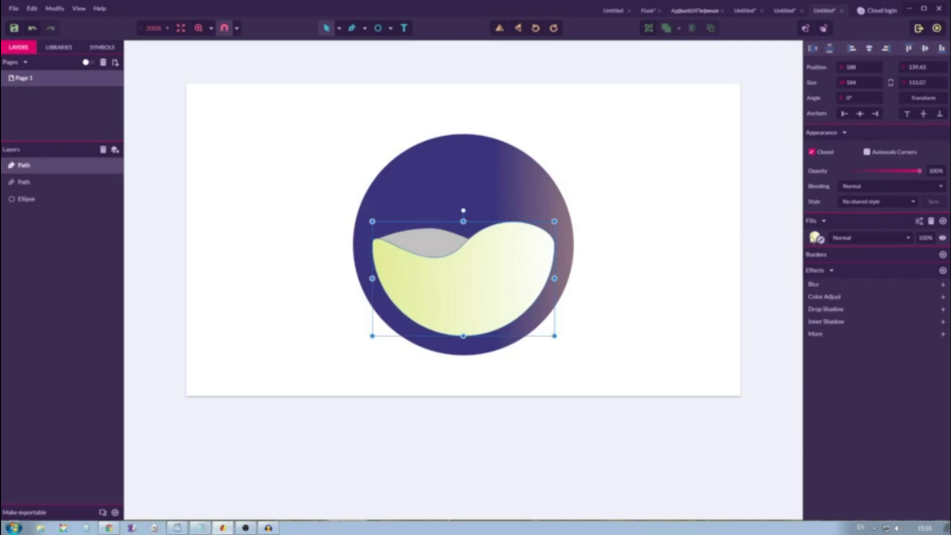
pyautogui.click(813, 239)
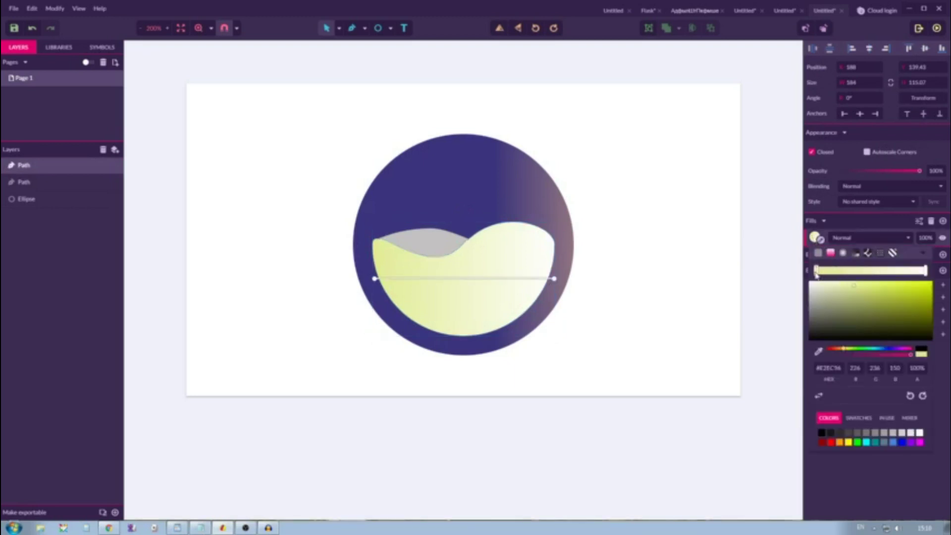
pyautogui.click(857, 296)
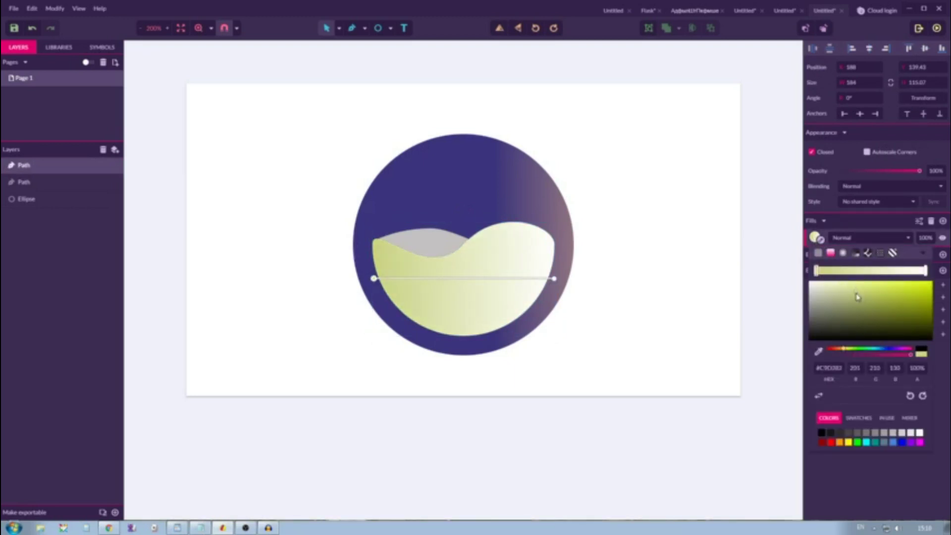
pyautogui.click(619, 188)
# Recolour the grey wave shape to near-black purple #0F091C
pyautogui.click(416, 238)
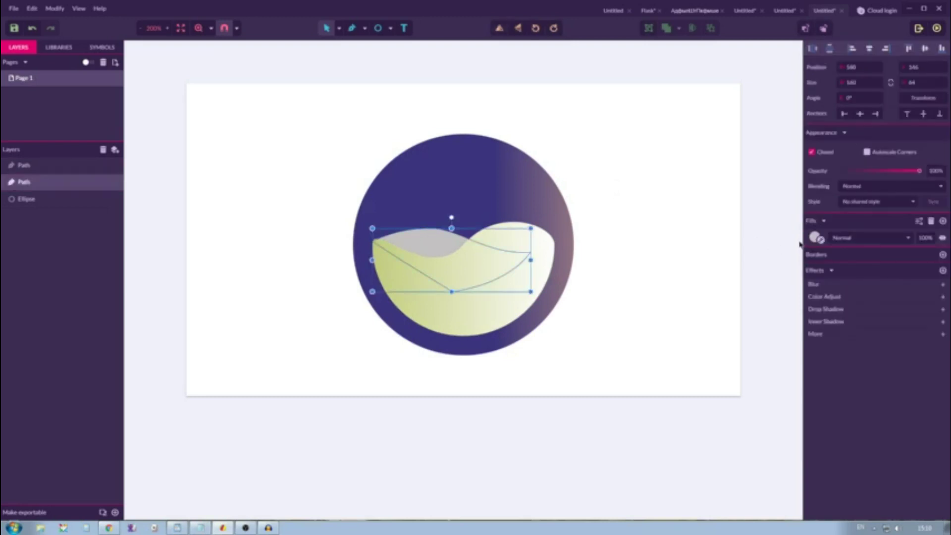
pyautogui.click(814, 239)
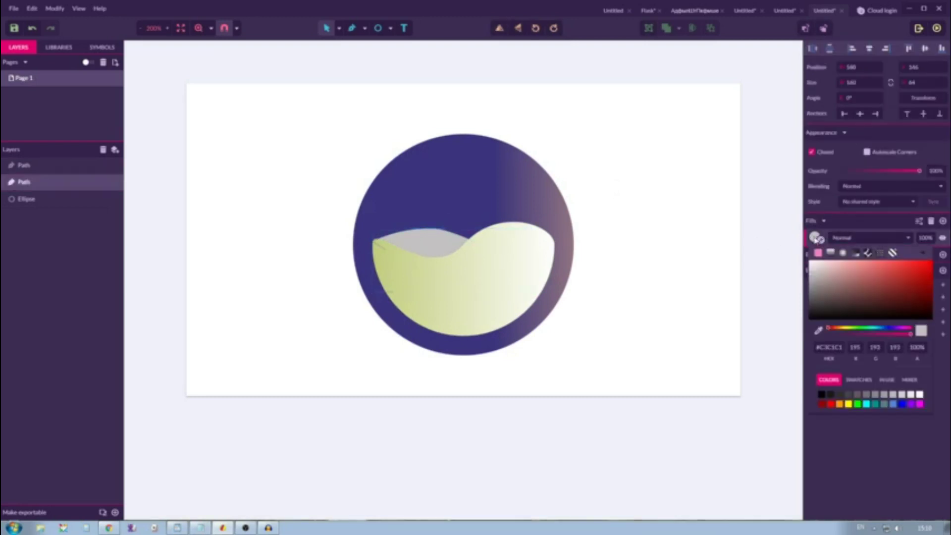
pyautogui.click(889, 328)
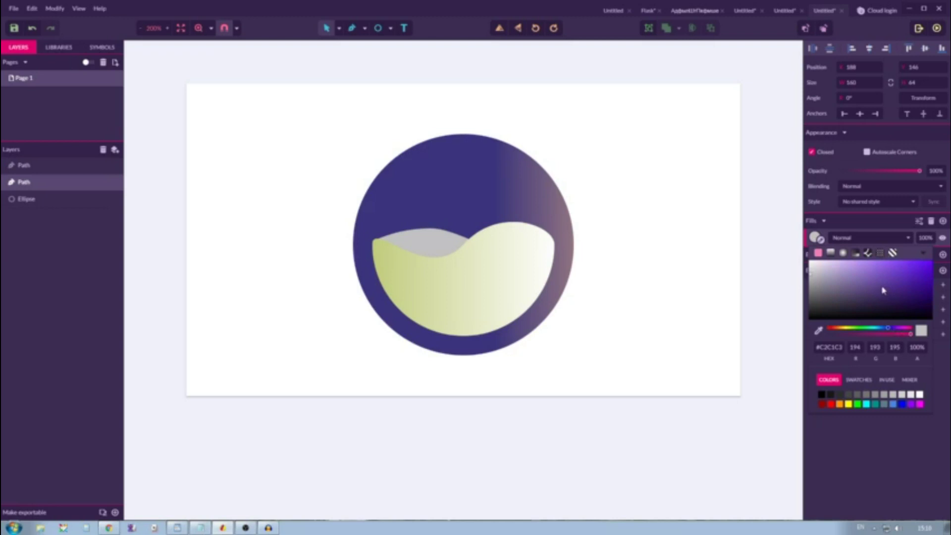
pyautogui.moveTo(883, 291); pyautogui.dragTo(898, 316)
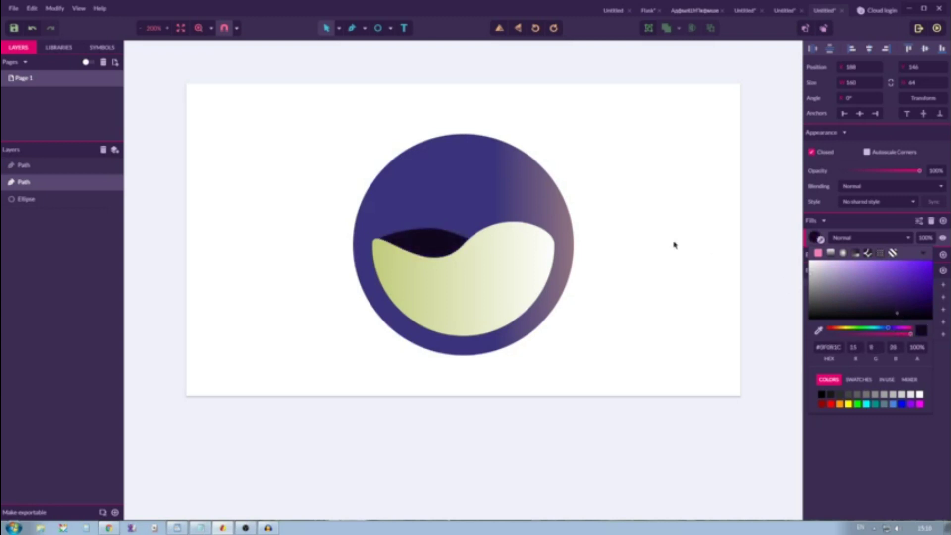
pyautogui.click(660, 208)
pyautogui.scroll(2, 660, 209)
pyautogui.scroll(-2, 659, 209)
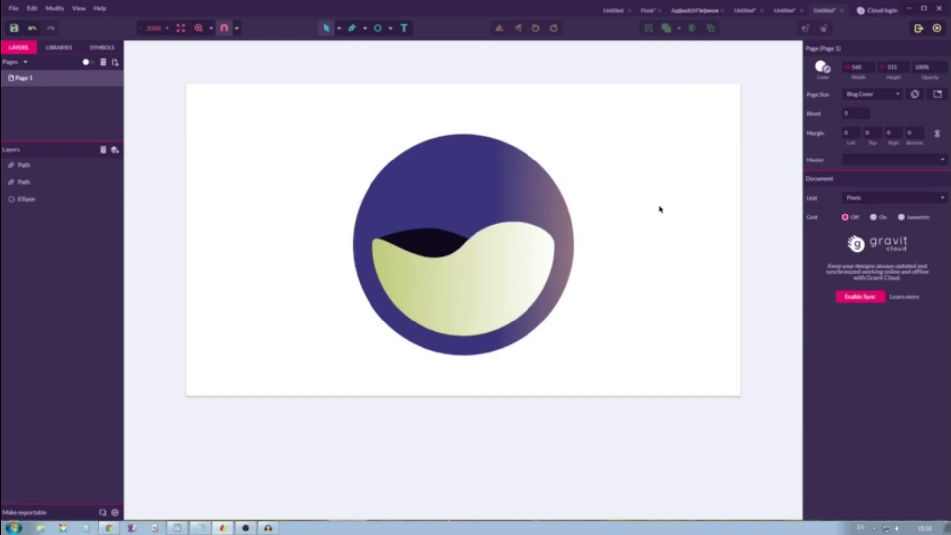
pyautogui.hotkey('ctrl', '-')
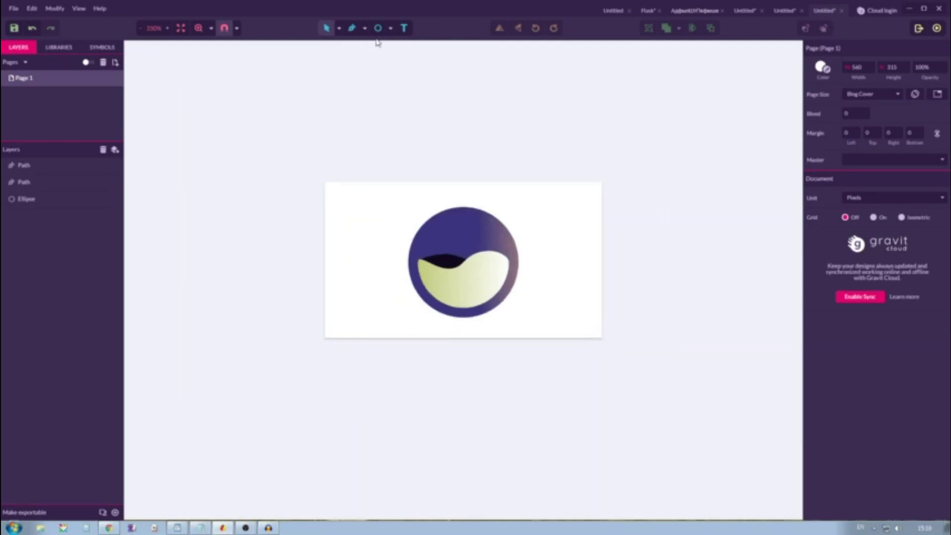
# Draw a tall neck rectangle above the circle, extending its bottom into the circle
pyautogui.click(390, 28)
pyautogui.click(403, 43)
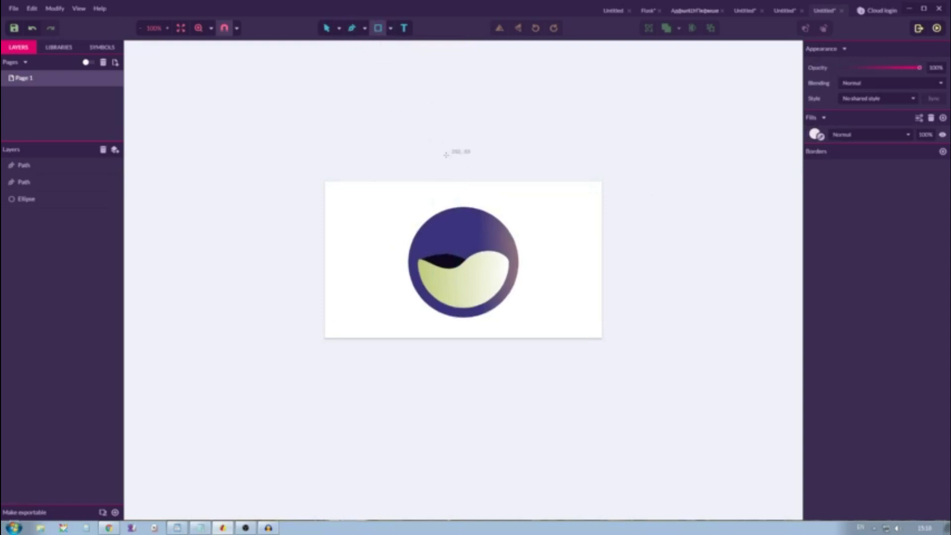
pyautogui.moveTo(444, 148); pyautogui.dragTo(484, 222)
pyautogui.click(355, 36)
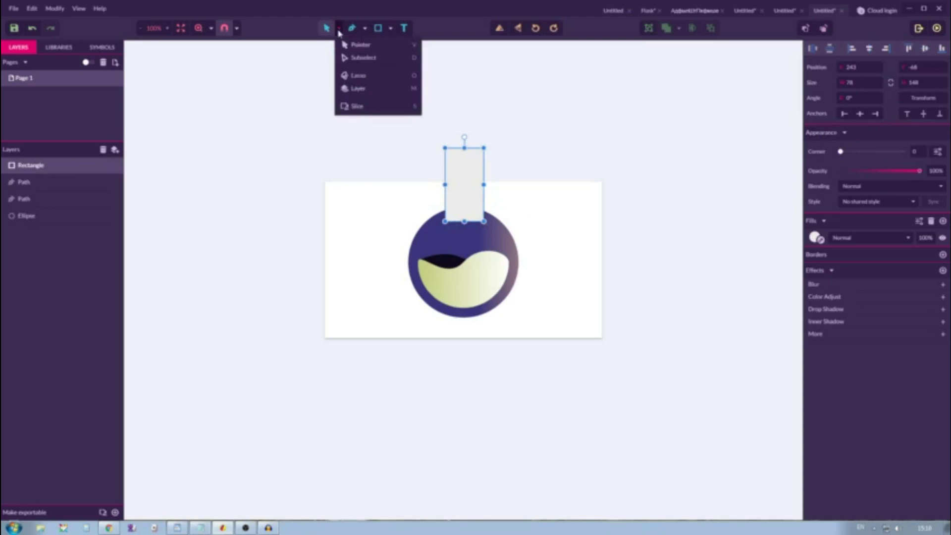
pyautogui.moveTo(470, 163); pyautogui.dragTo(471, 169)
pyautogui.moveTo(468, 226); pyautogui.dragTo(463, 218)
pyautogui.click(538, 171)
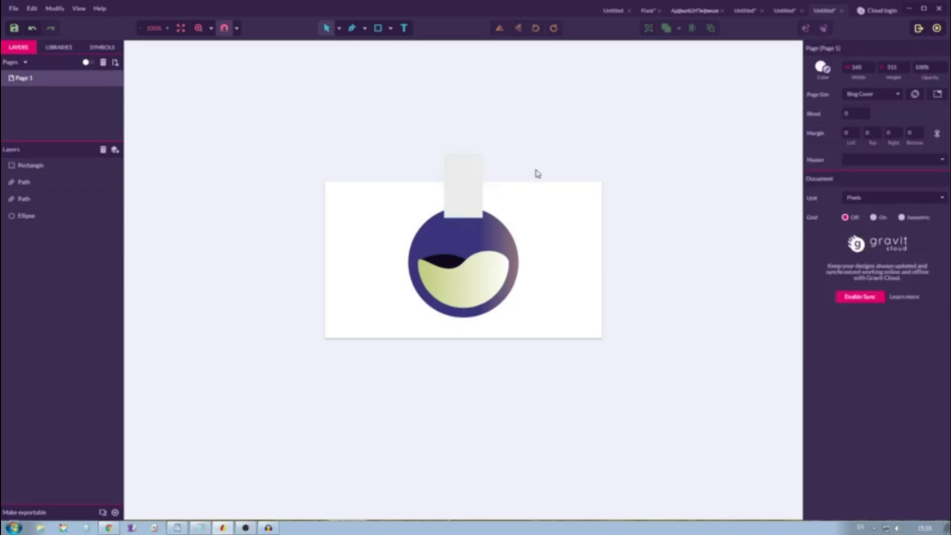
# Send the neck behind the circle and eyedrop the circle's dark blue into its fill
pyautogui.click(446, 189)
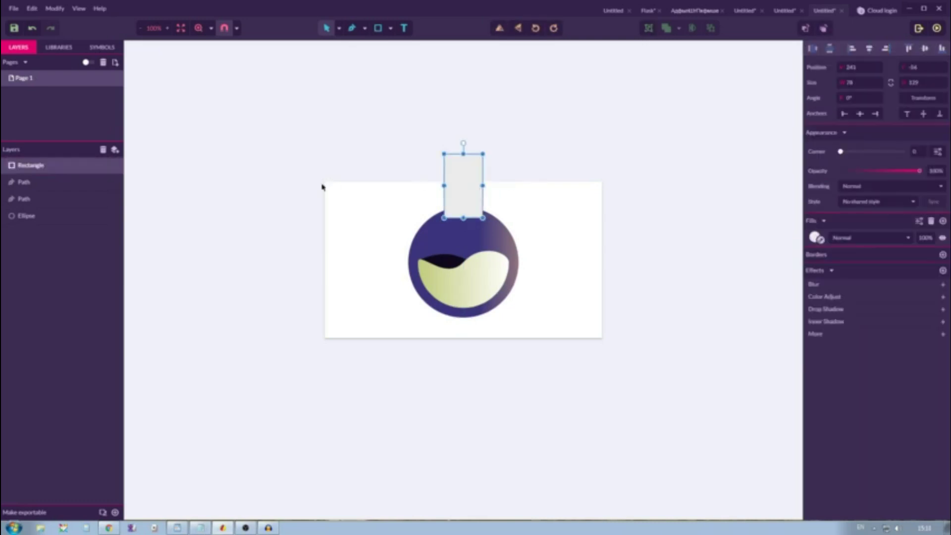
pyautogui.hotkey('ctrl', 'shift', '[')
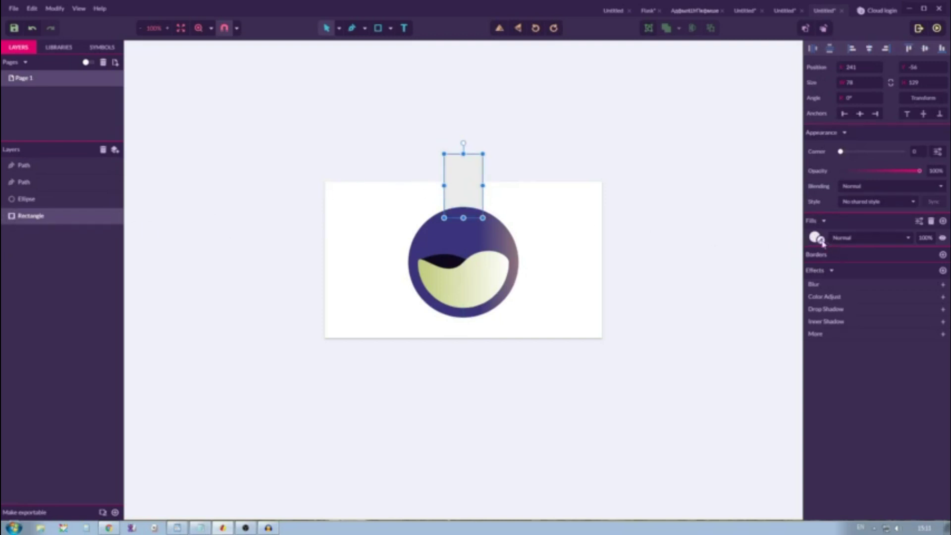
pyautogui.moveTo(816, 238); pyautogui.dragTo(459, 218)
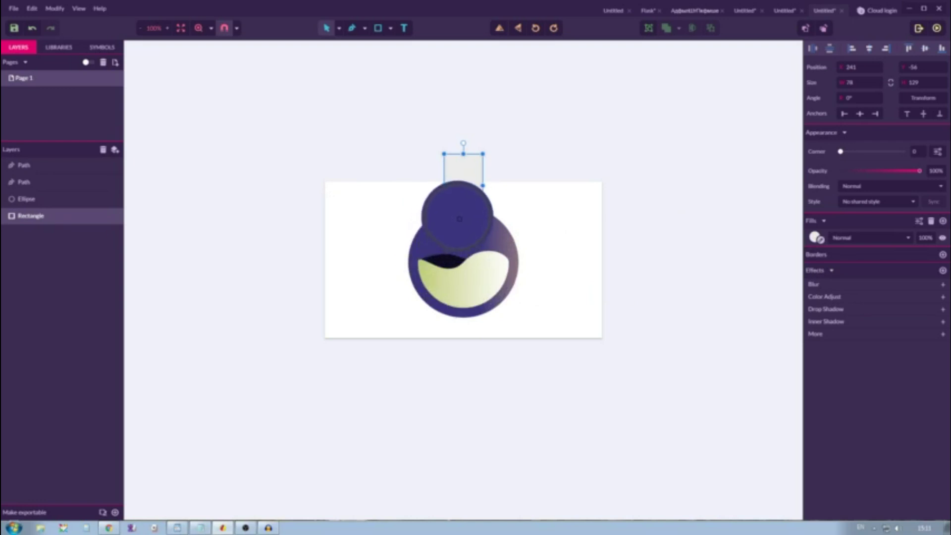
pyautogui.moveTo(459, 218); pyautogui.dragTo(459, 218)
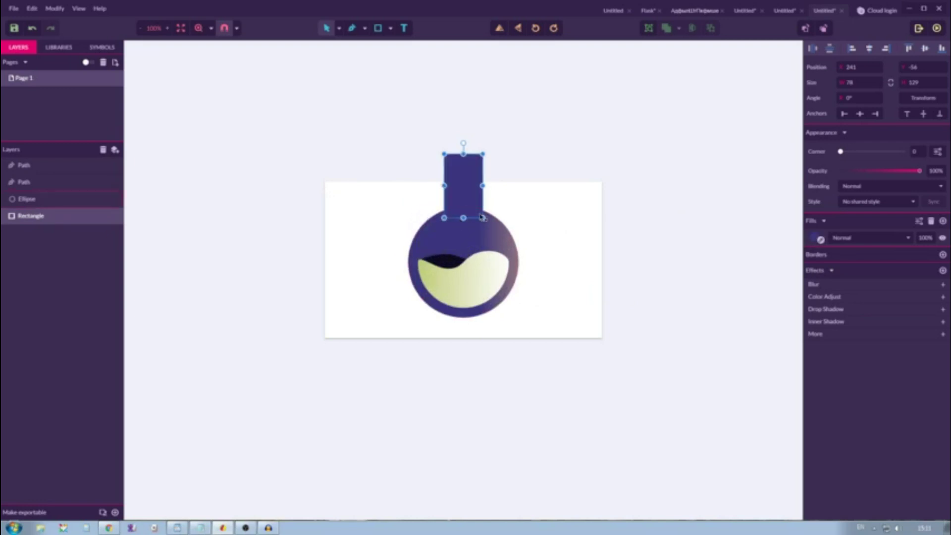
pyautogui.click(545, 189)
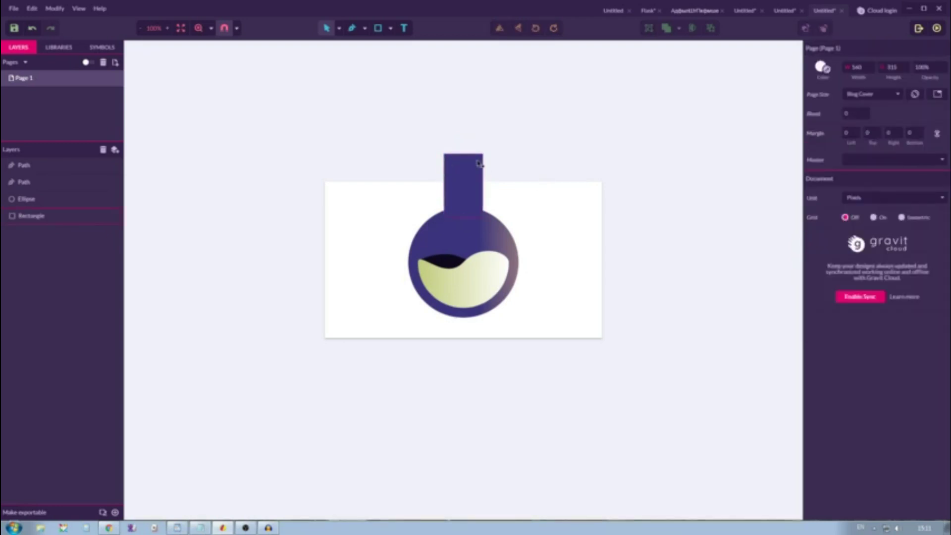
# Draw a small lip rectangle on top of the neck and narrow it slightly
pyautogui.click(391, 28)
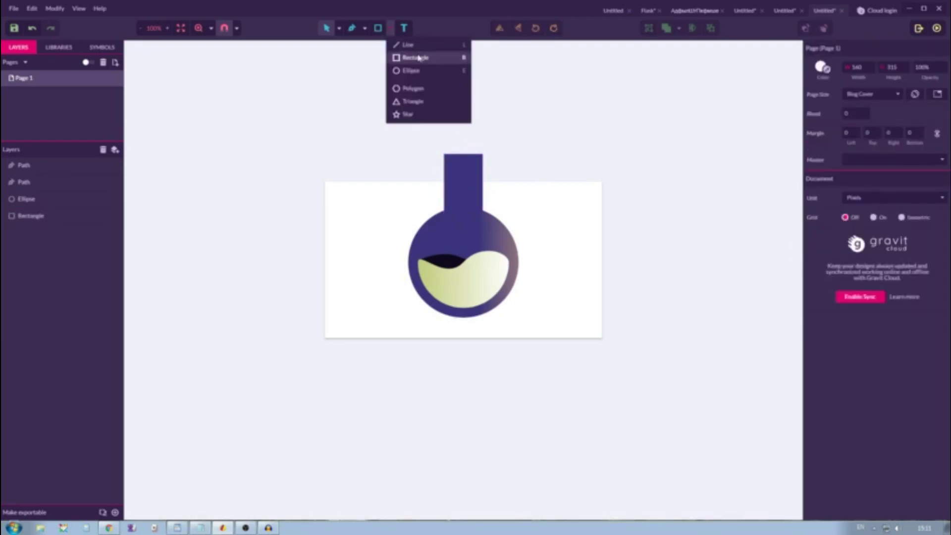
pyautogui.click(418, 58)
pyautogui.moveTo(431, 135); pyautogui.dragTo(491, 155)
pyautogui.click(339, 28)
pyautogui.click(353, 47)
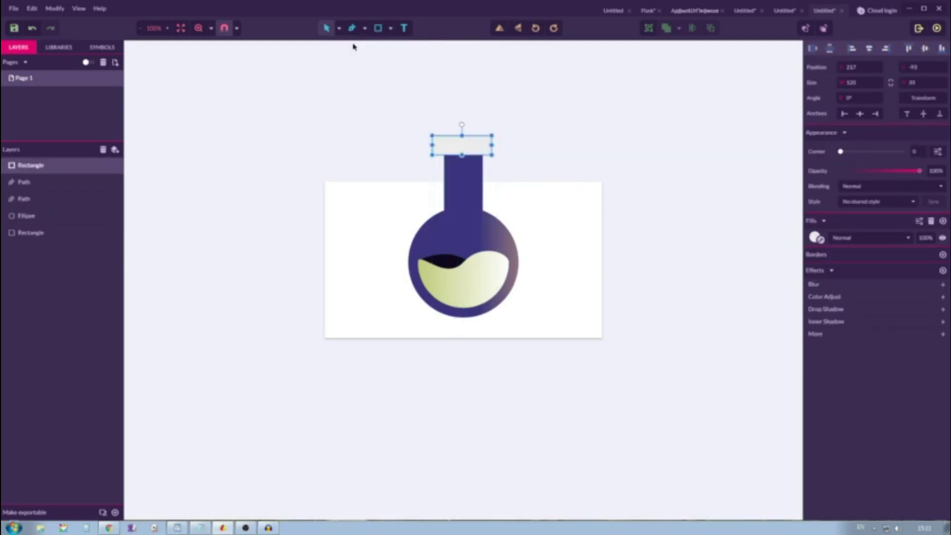
pyautogui.moveTo(432, 145); pyautogui.dragTo(437, 144)
# Group the two liquid shapes with Ctrl+G
pyautogui.click(464, 298)
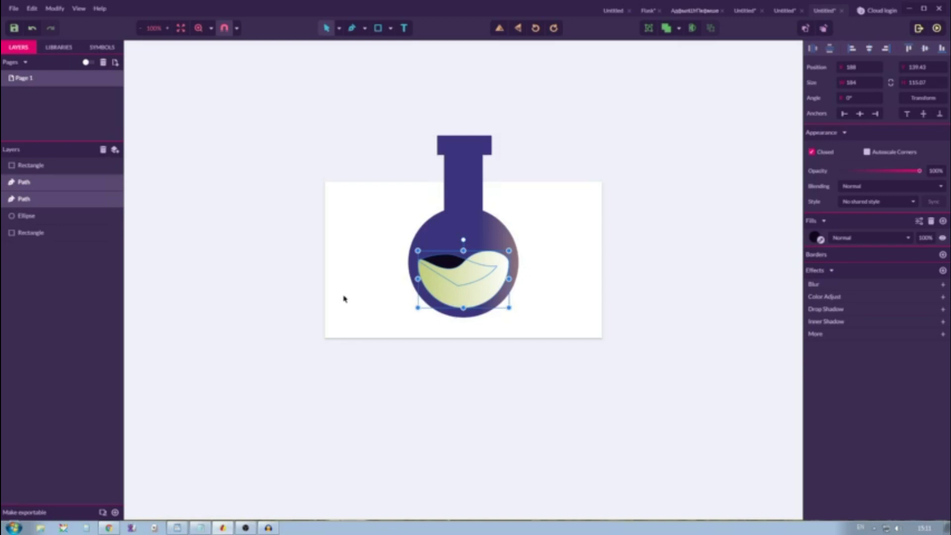
pyautogui.hotkey('ctrl', 'g')
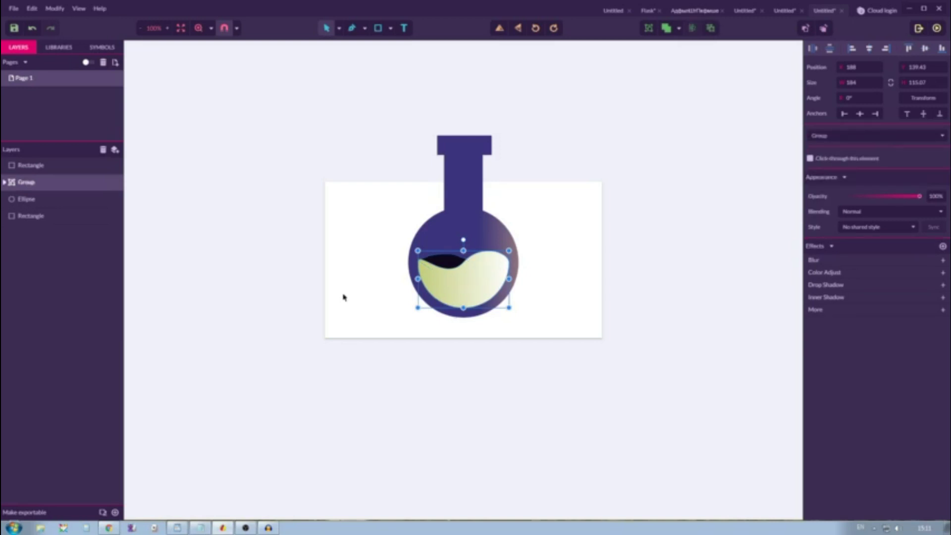
pyautogui.moveTo(372, 91); pyautogui.dragTo(543, 346)
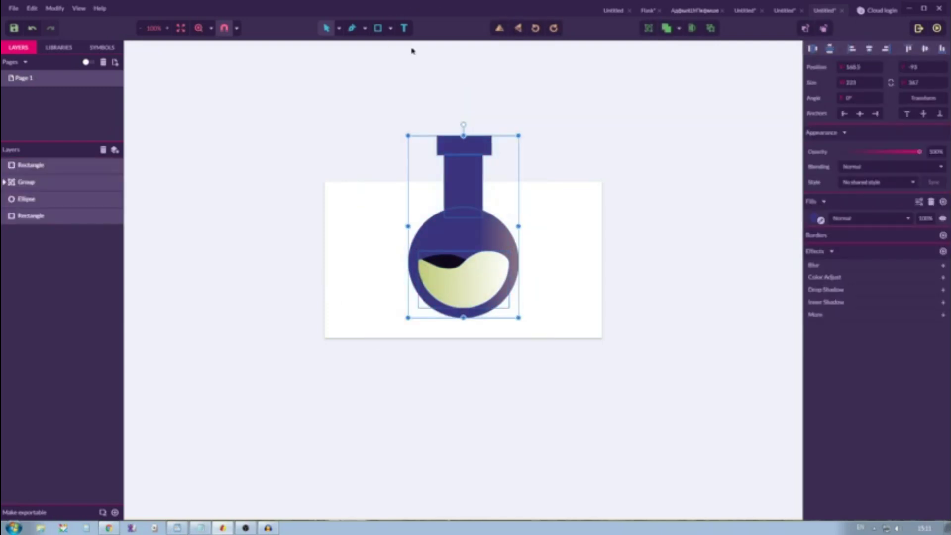
pyautogui.click(656, 125)
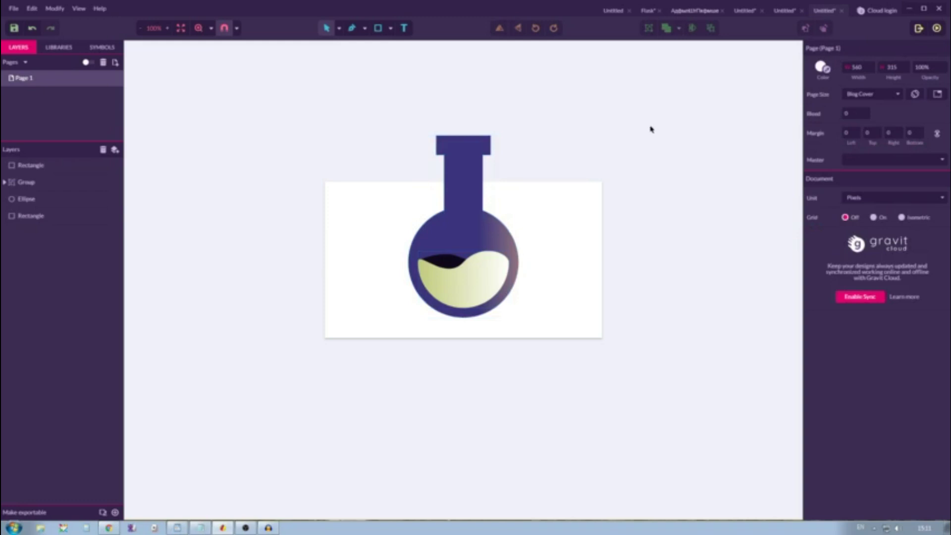
# Round the lip rectangle's corners to 30
pyautogui.click(483, 146)
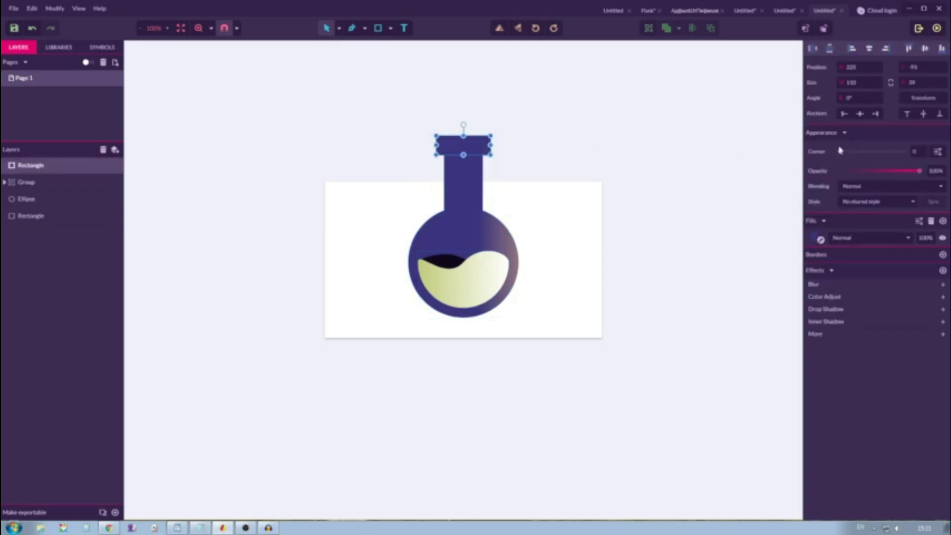
pyautogui.moveTo(841, 153); pyautogui.dragTo(933, 161)
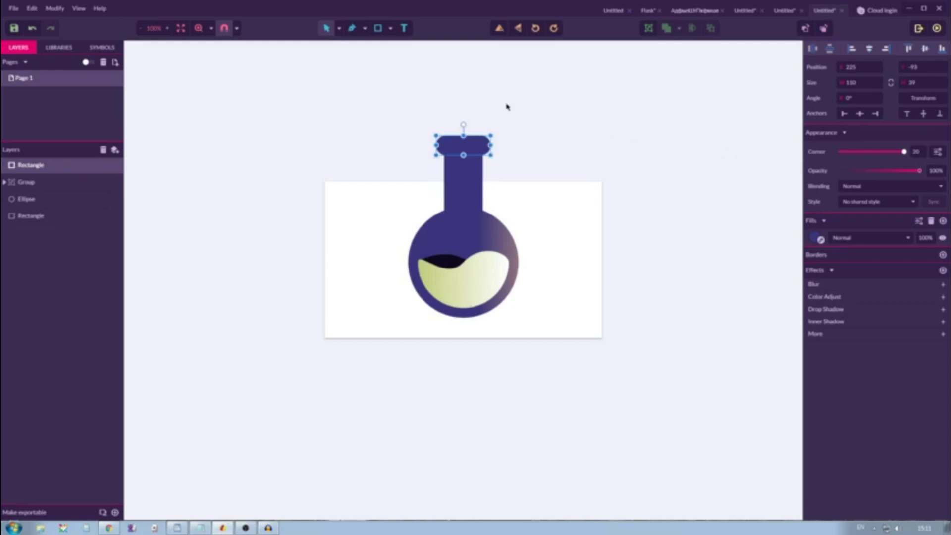
pyautogui.click(390, 28)
# Draw a thin 78 × 8 strip just below the lip
pyautogui.click(403, 58)
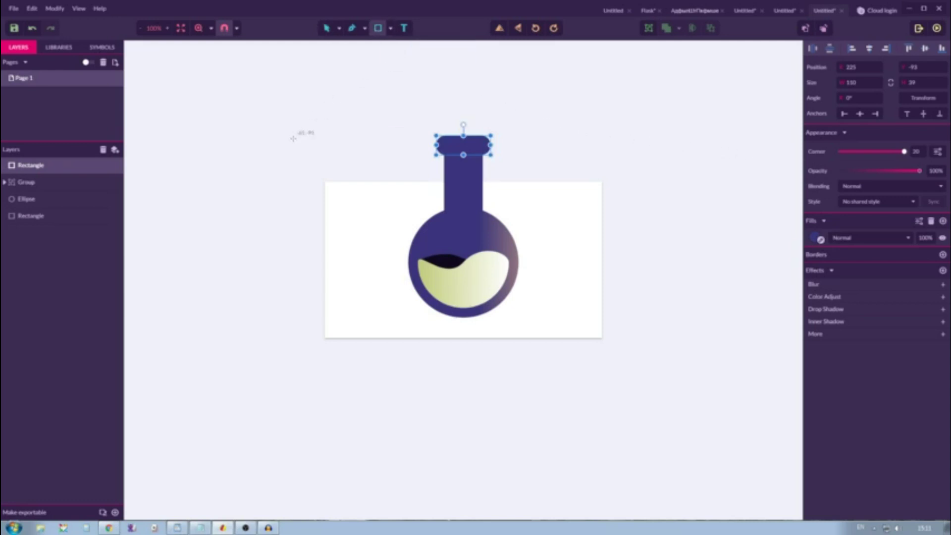
pyautogui.hotkey('ctrl', '+')
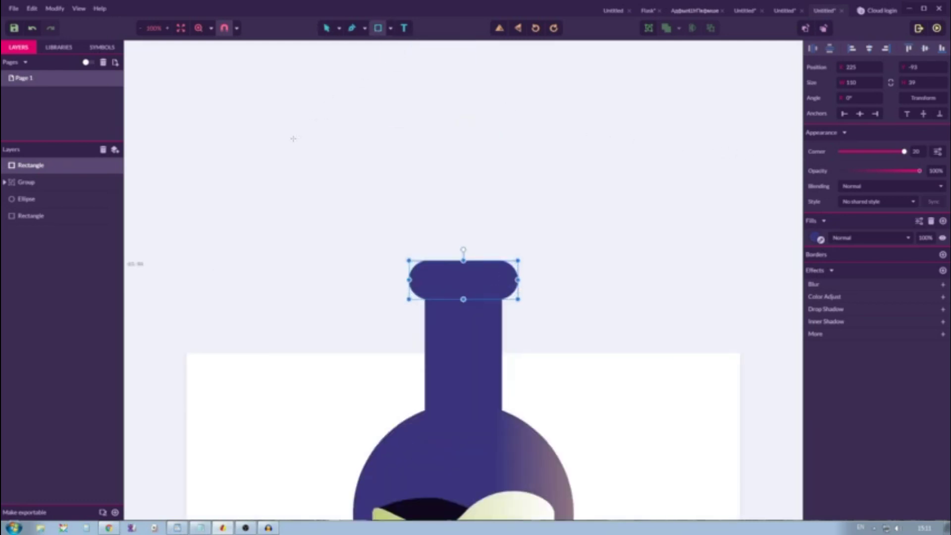
pyautogui.scroll(-2, 293, 139)
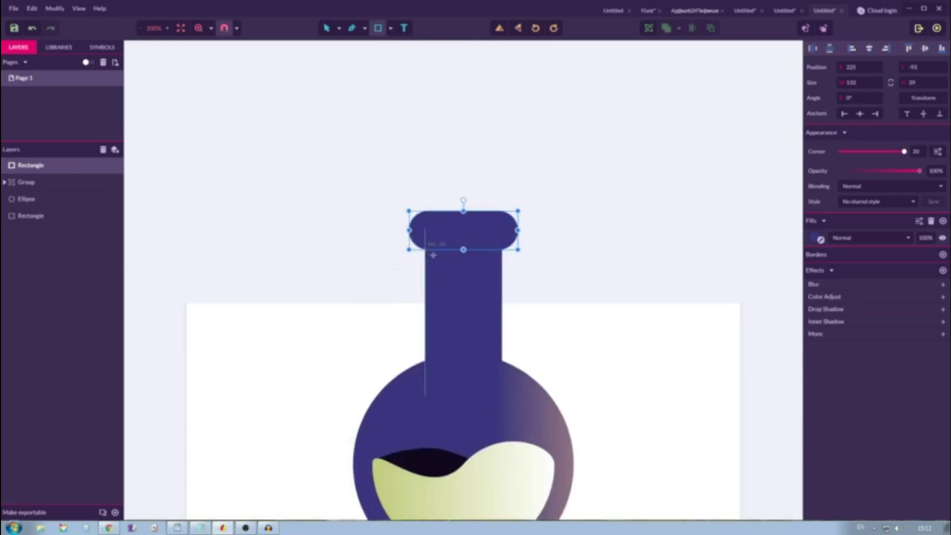
pyautogui.moveTo(426, 249); pyautogui.dragTo(501, 257)
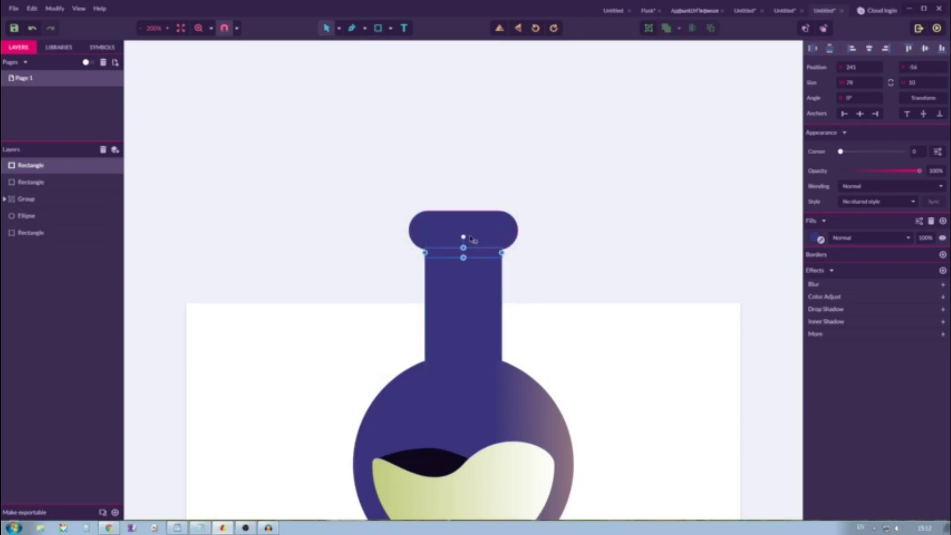
pyautogui.click(340, 28)
pyautogui.click(353, 44)
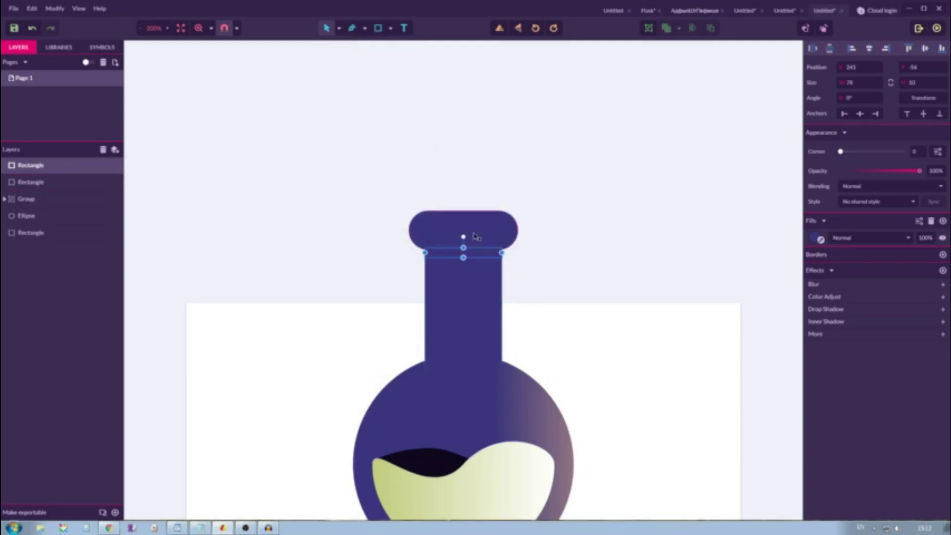
pyautogui.moveTo(463, 247); pyautogui.dragTo(462, 250)
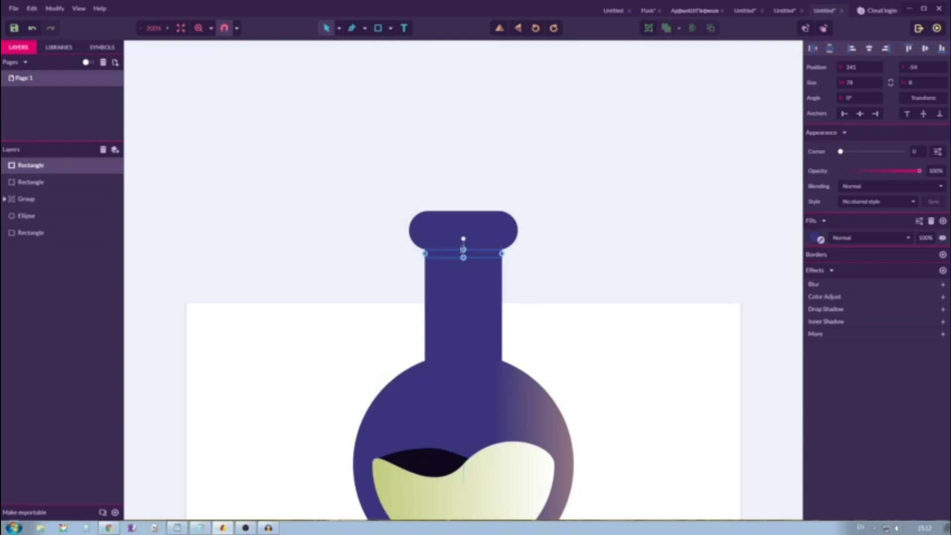
# Fill the strip light grey and set its blend mode to Multiply
pyautogui.click(814, 239)
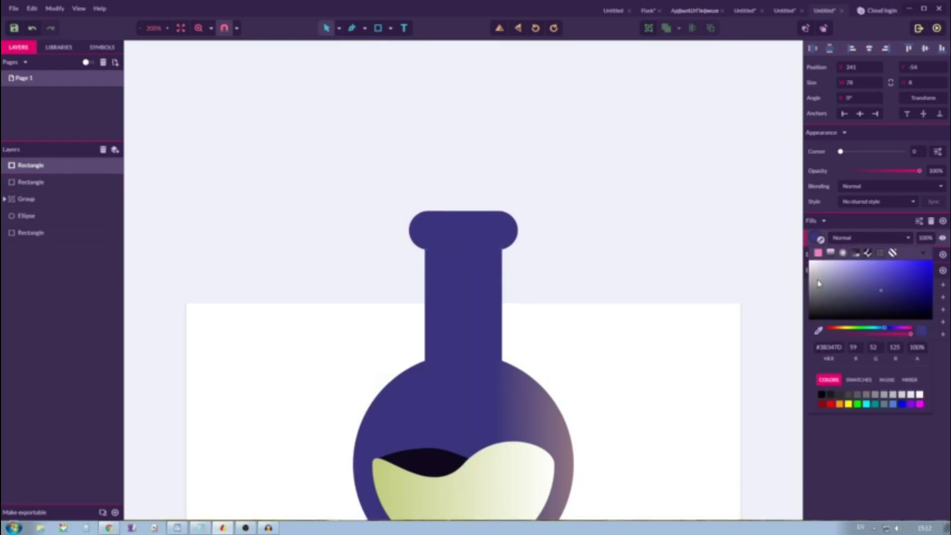
pyautogui.moveTo(817, 273); pyautogui.dragTo(807, 289)
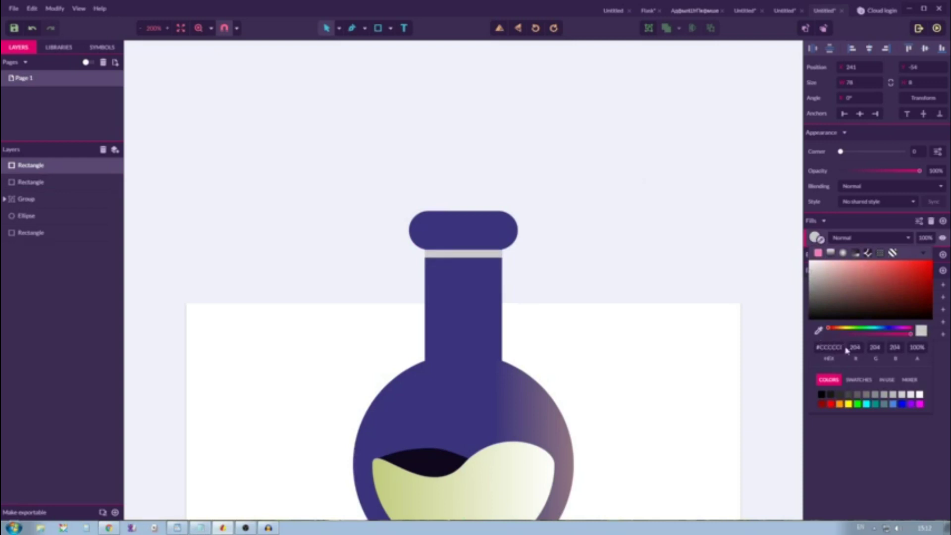
pyautogui.click(487, 258)
pyautogui.click(854, 241)
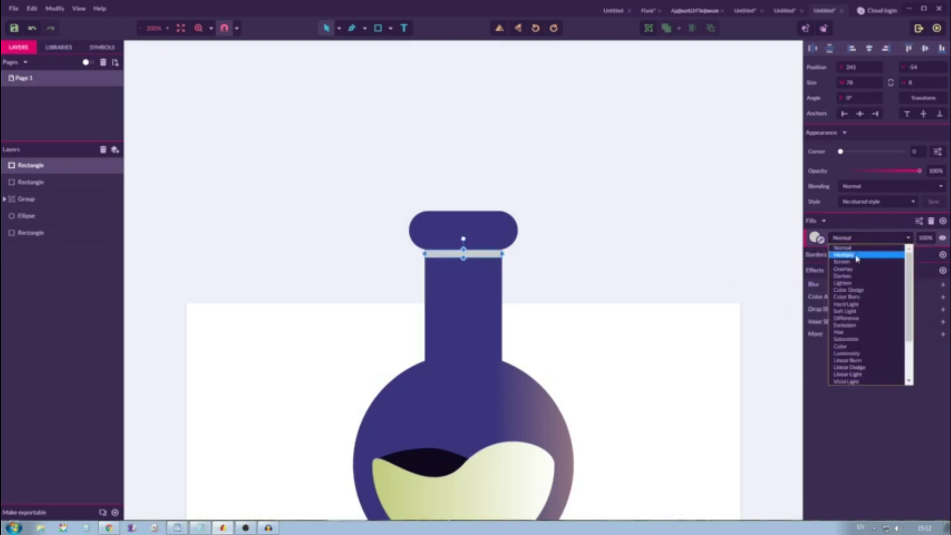
pyautogui.click(856, 254)
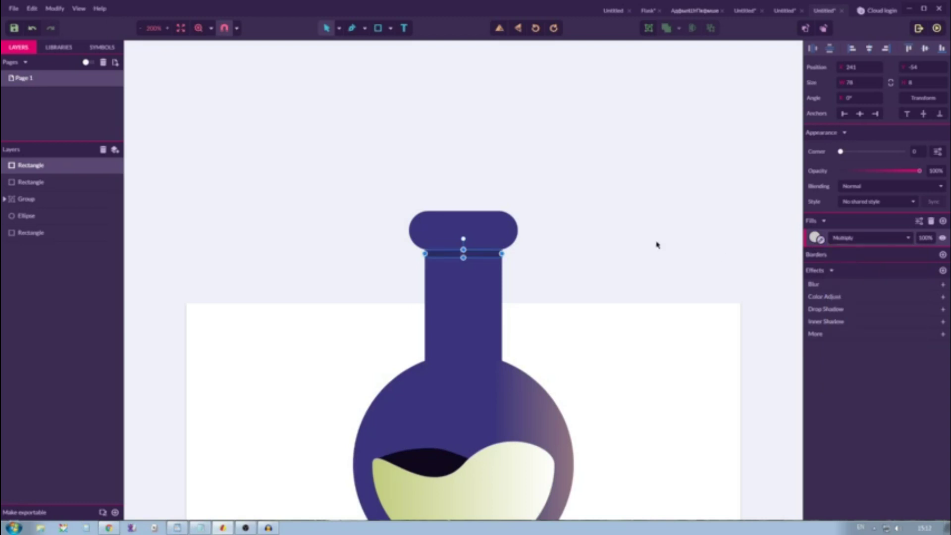
pyautogui.click(597, 193)
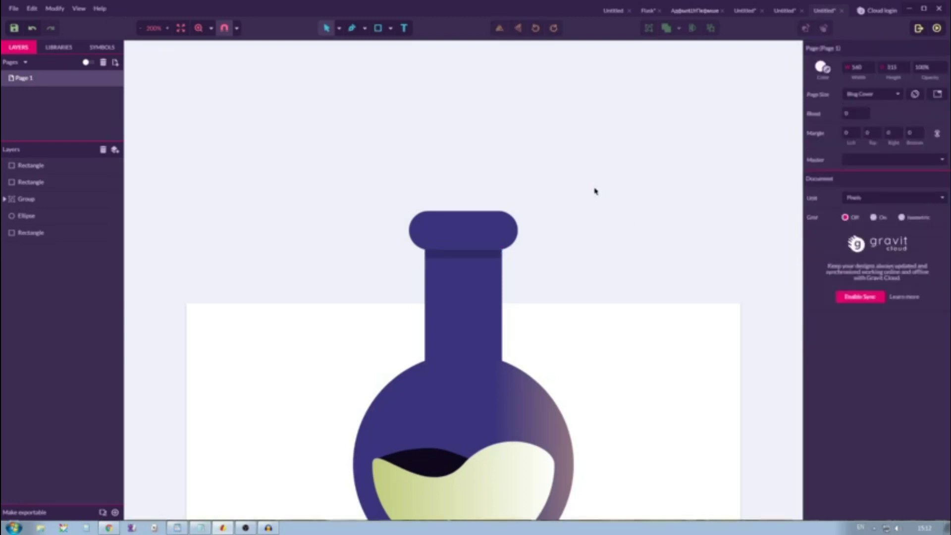
pyautogui.scroll(2, 595, 191)
pyautogui.scroll(-5, 595, 191)
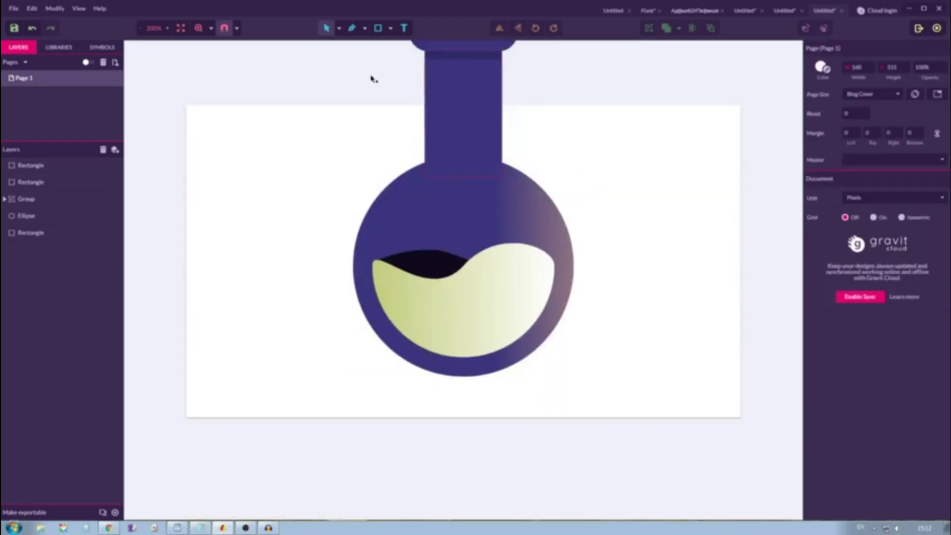
pyautogui.scroll(2, 376, 49)
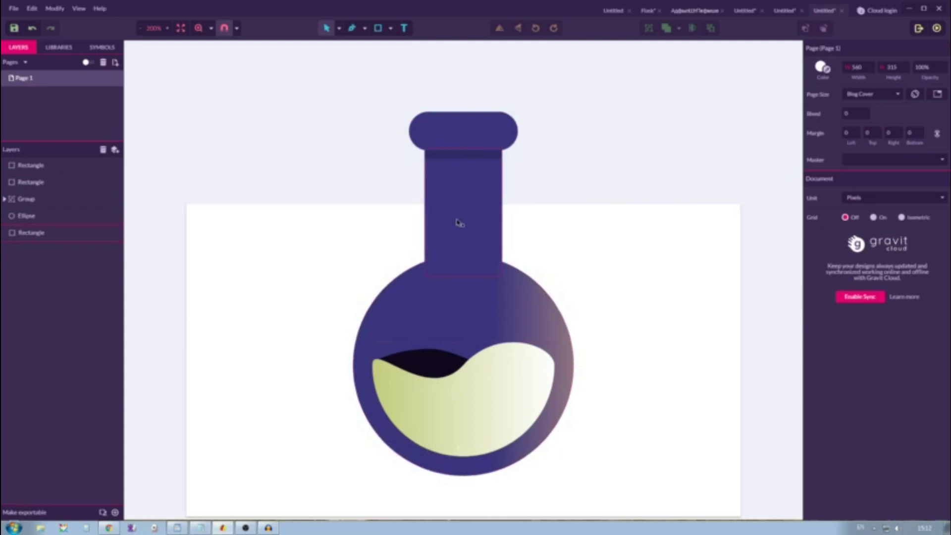
# Duplicate the bowl and neck, then merge the copies into one compound shape
pyautogui.click(451, 307)
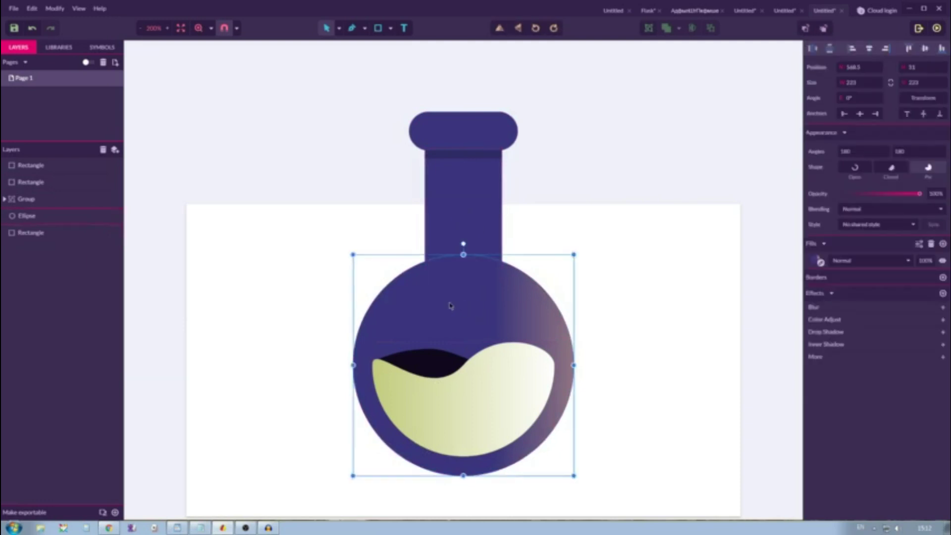
pyautogui.keyDown('shift'); pyautogui.click(456, 205); pyautogui.keyUp('shift')
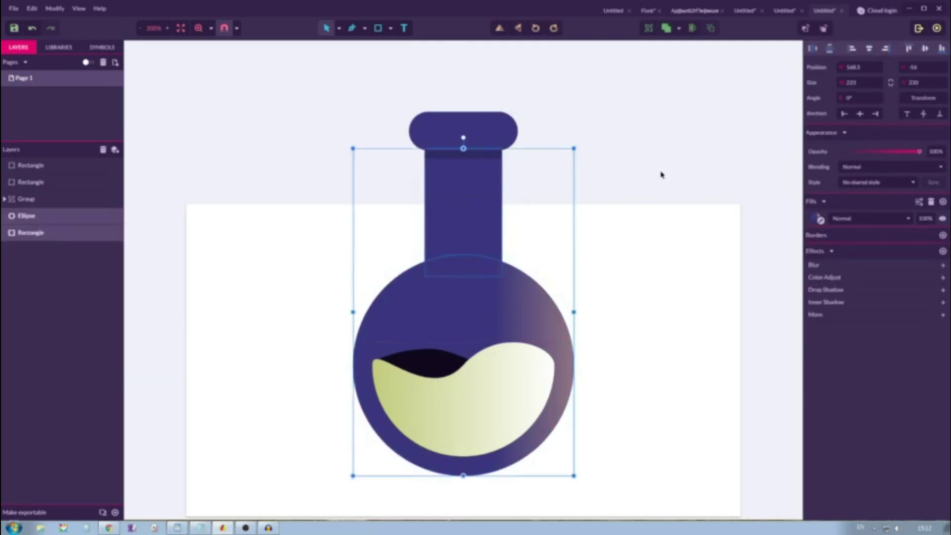
pyautogui.hotkey('ctrl', 'd')
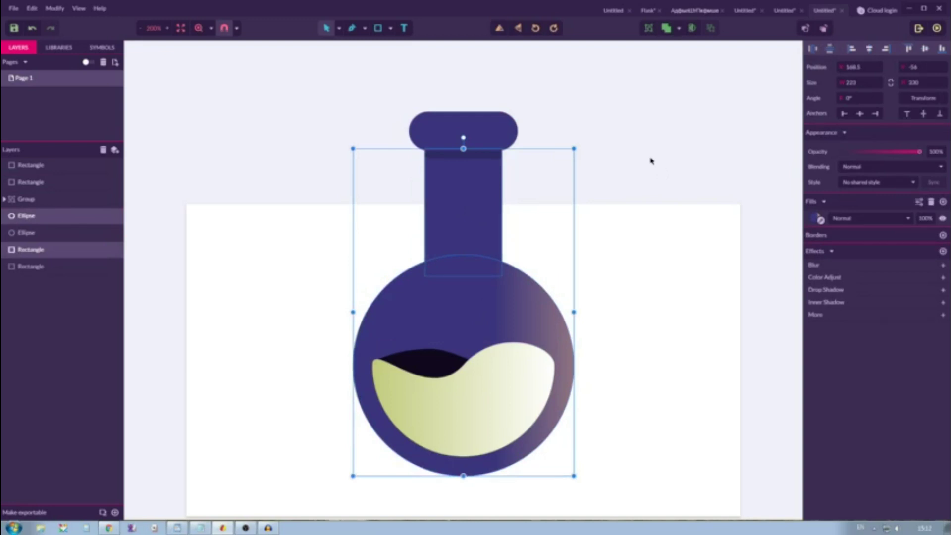
pyautogui.hotkey('ctrl', 'shift', 'd')
pyautogui.click(666, 29)
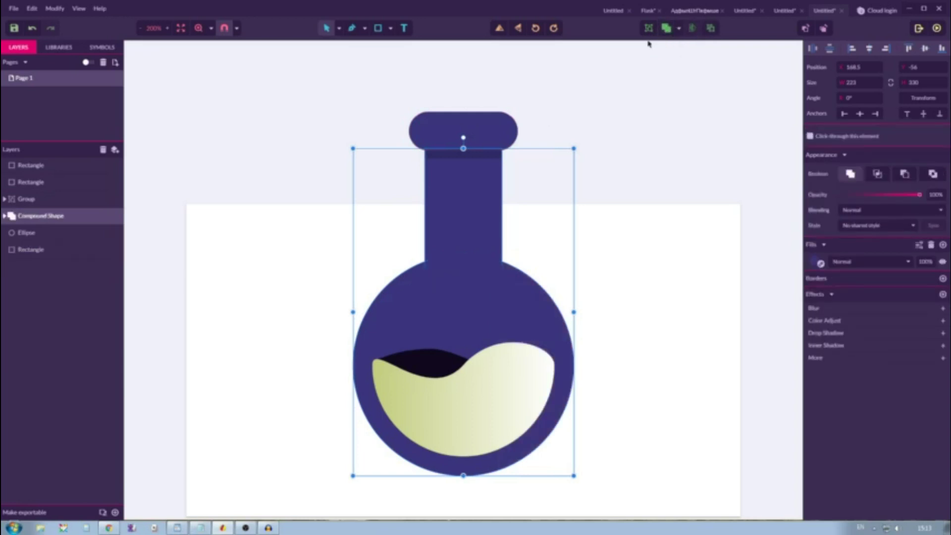
pyautogui.click(365, 29)
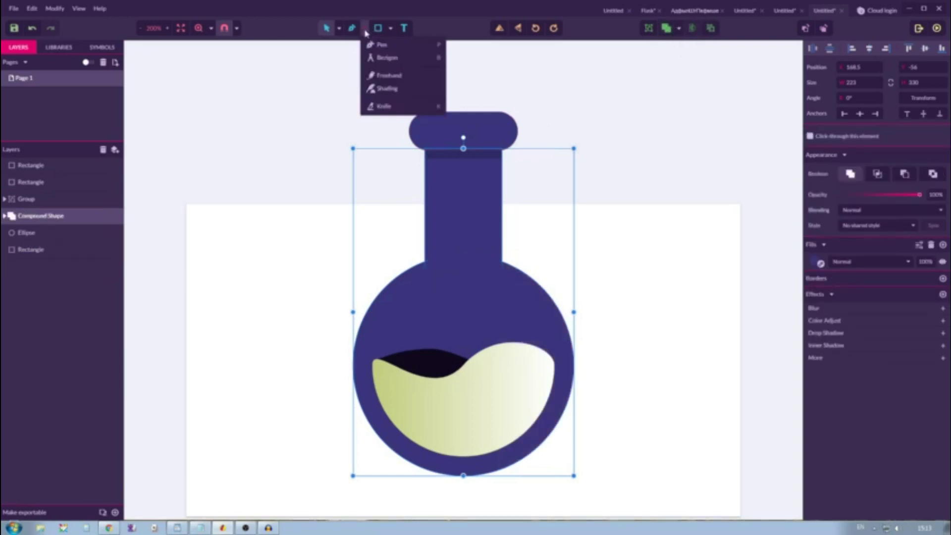
# Draw a closed Bezigon path from the neck top down and around the bowl's left side
pyautogui.click(382, 57)
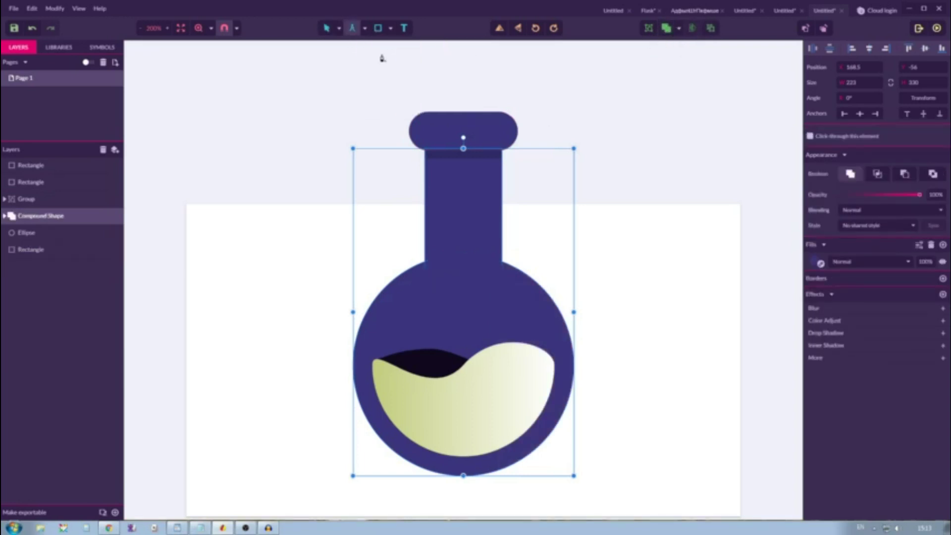
pyautogui.click(447, 152)
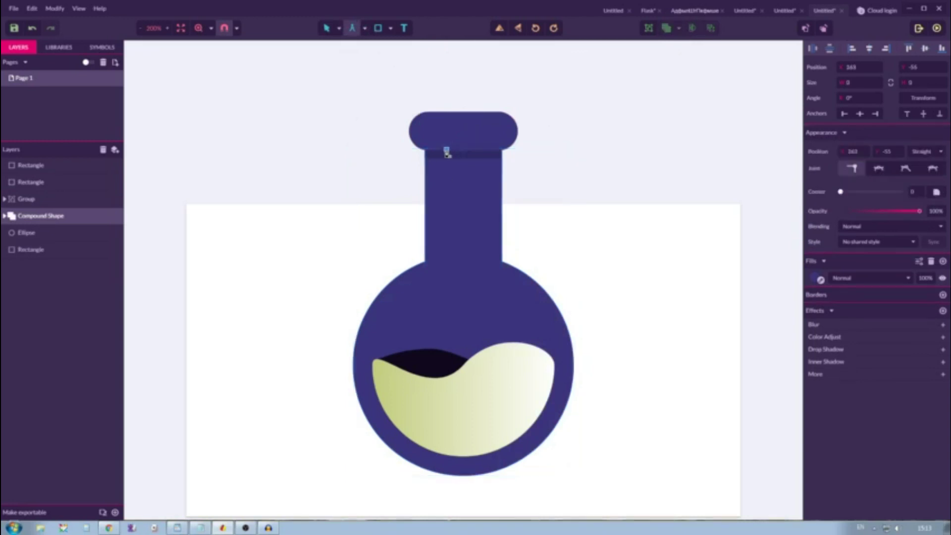
pyautogui.click(448, 261)
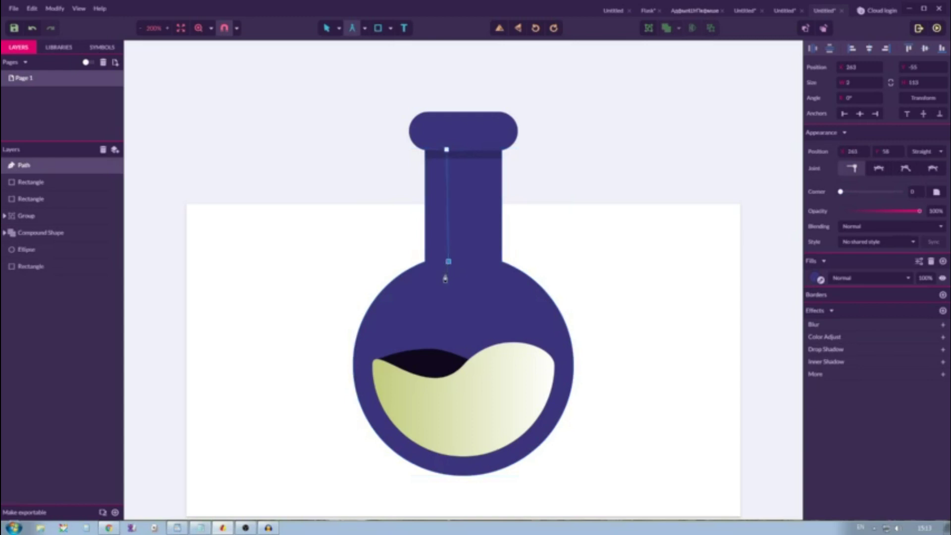
pyautogui.click(388, 369)
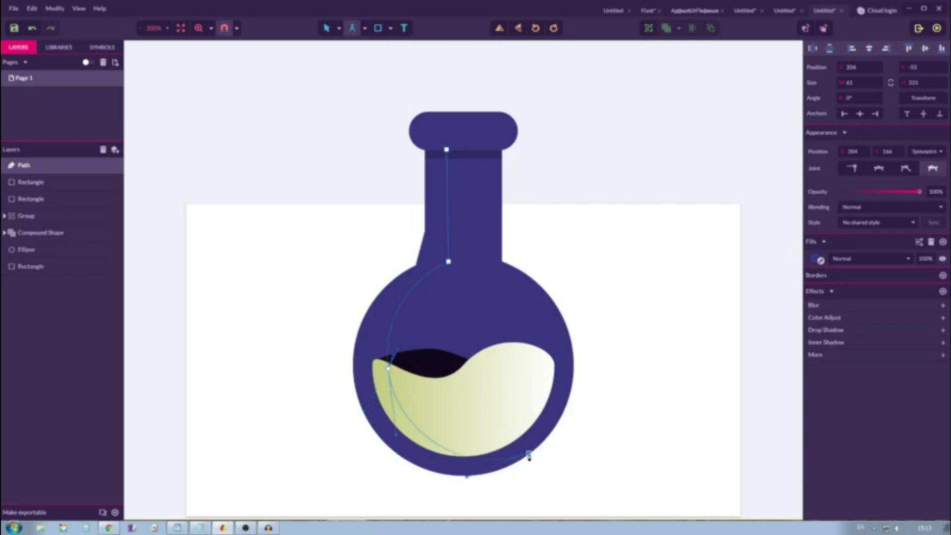
pyautogui.click(528, 453)
pyautogui.click(521, 508)
pyautogui.click(347, 466)
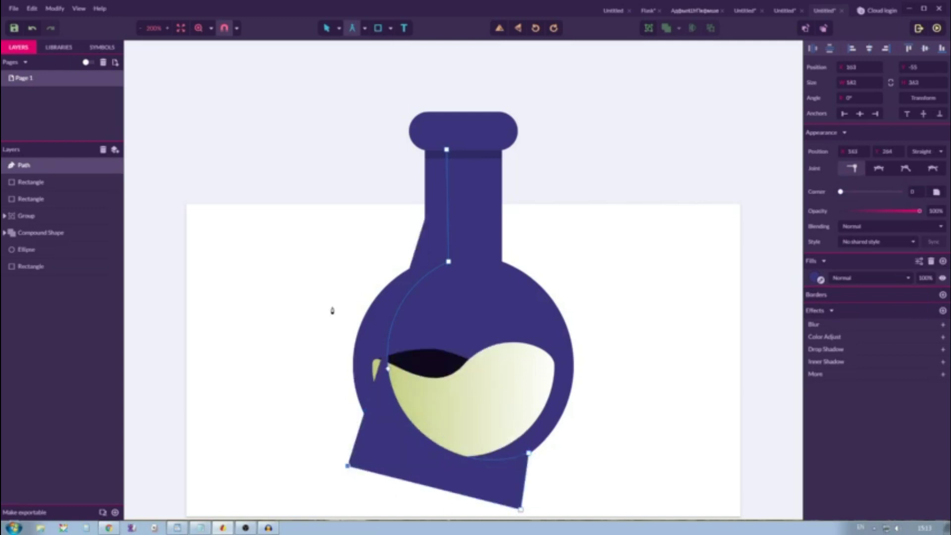
pyautogui.click(331, 306)
pyautogui.click(375, 178)
pyautogui.click(408, 104)
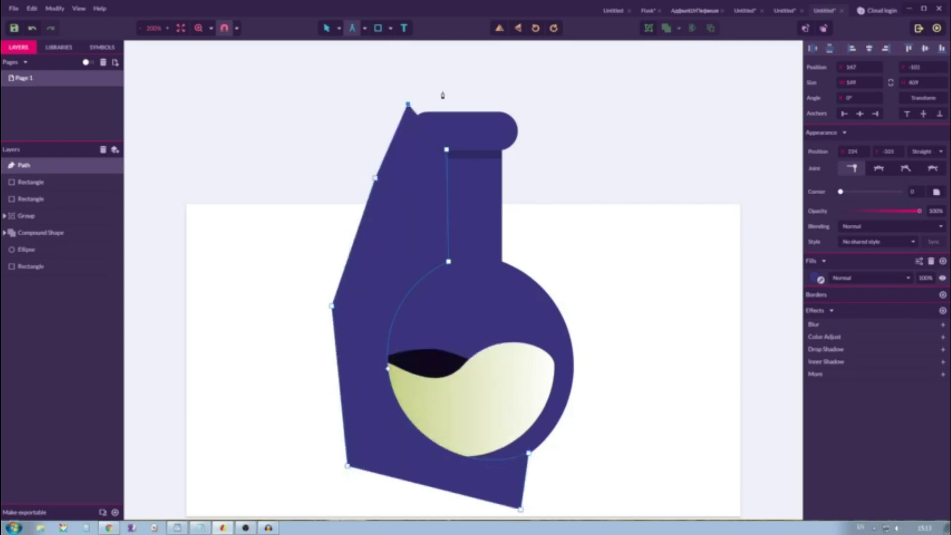
pyautogui.click(448, 86)
pyautogui.click(446, 150)
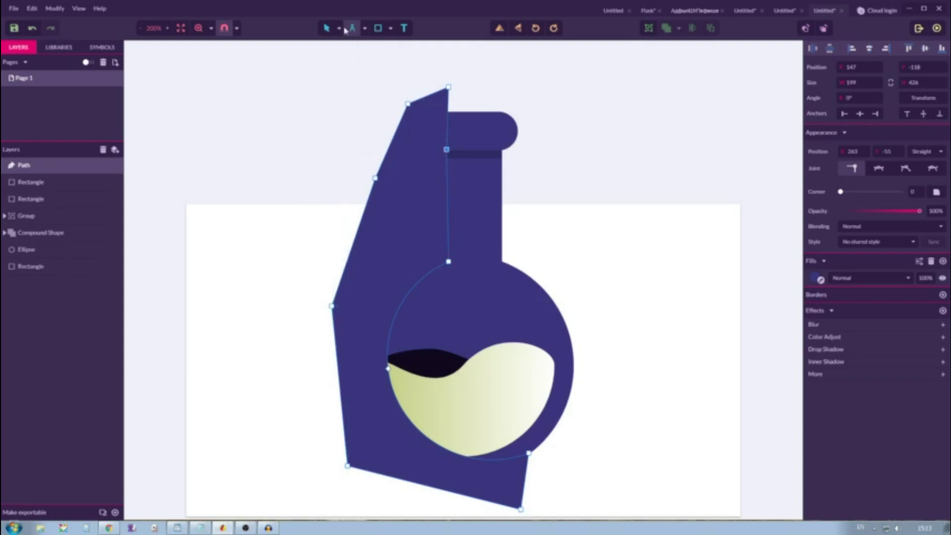
# Return to the selection tool and select the merged flask shape
pyautogui.click(339, 28)
pyautogui.click(353, 45)
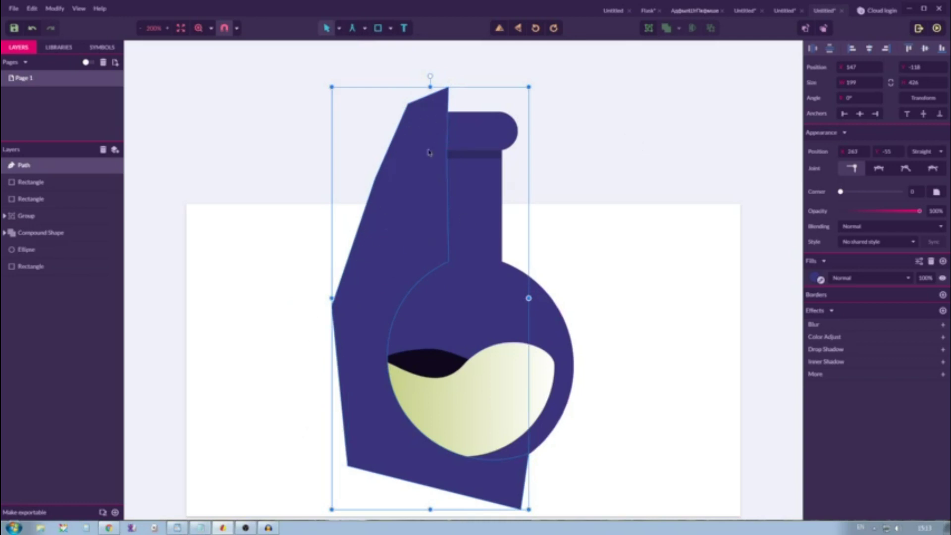
pyautogui.click(447, 299)
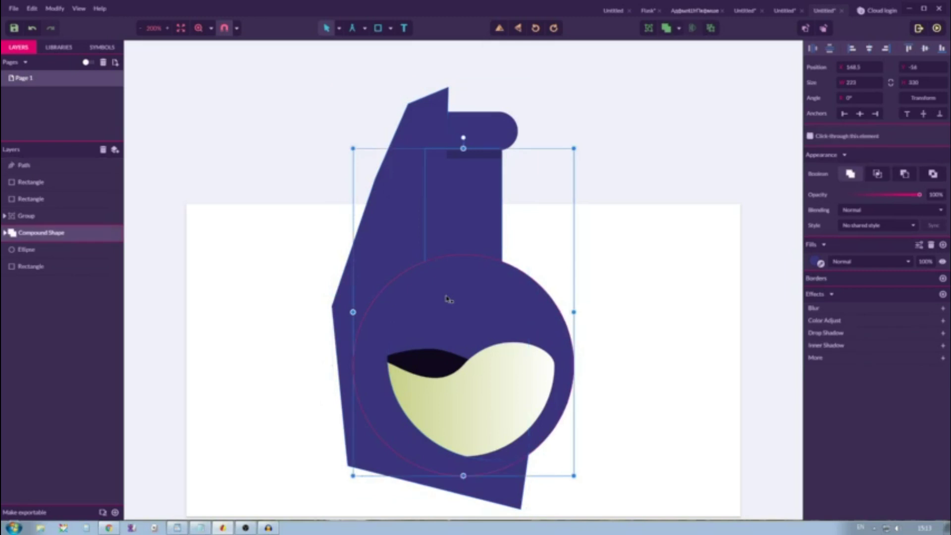
# Intersect the compound flask shape with the new angular path
pyautogui.press('Escape')
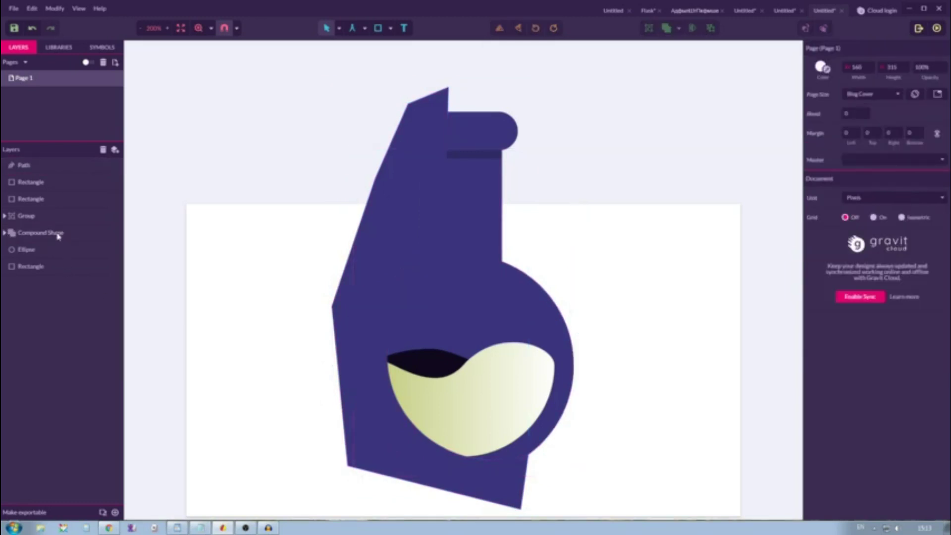
pyautogui.click(43, 233)
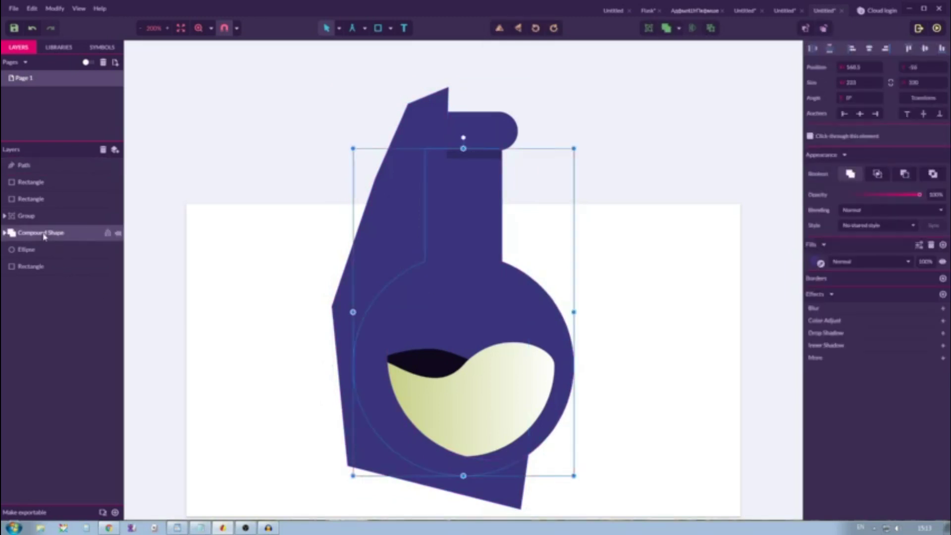
pyautogui.keyDown('shift'); pyautogui.click(375, 207); pyautogui.keyUp('shift')
pyautogui.click(680, 29)
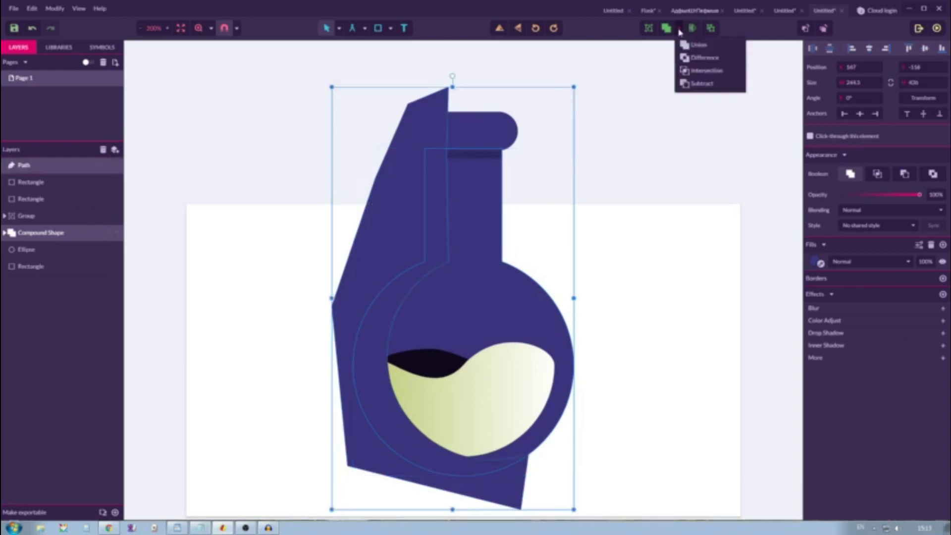
pyautogui.click(700, 72)
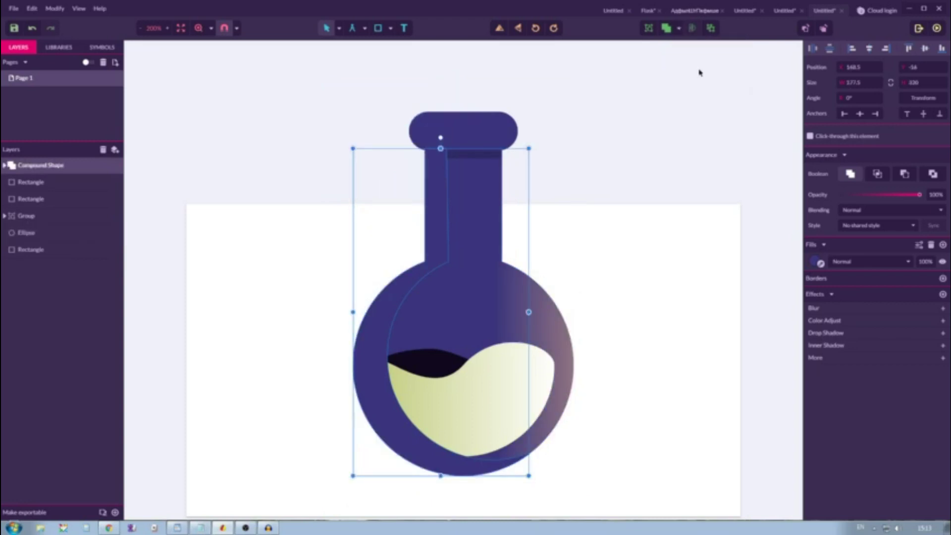
# Give the clipped left-side shape a light grey fill with Multiply blending
pyautogui.click(815, 263)
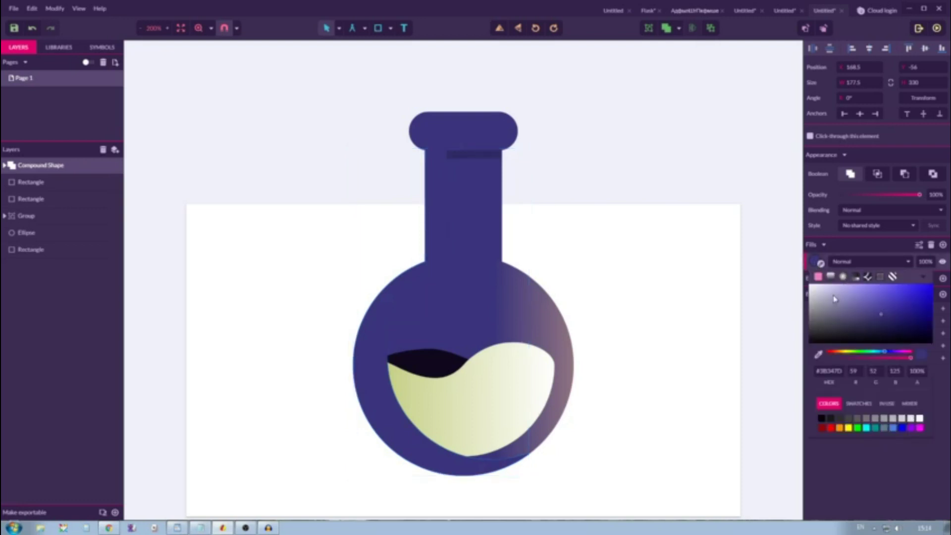
pyautogui.moveTo(832, 297); pyautogui.dragTo(801, 297)
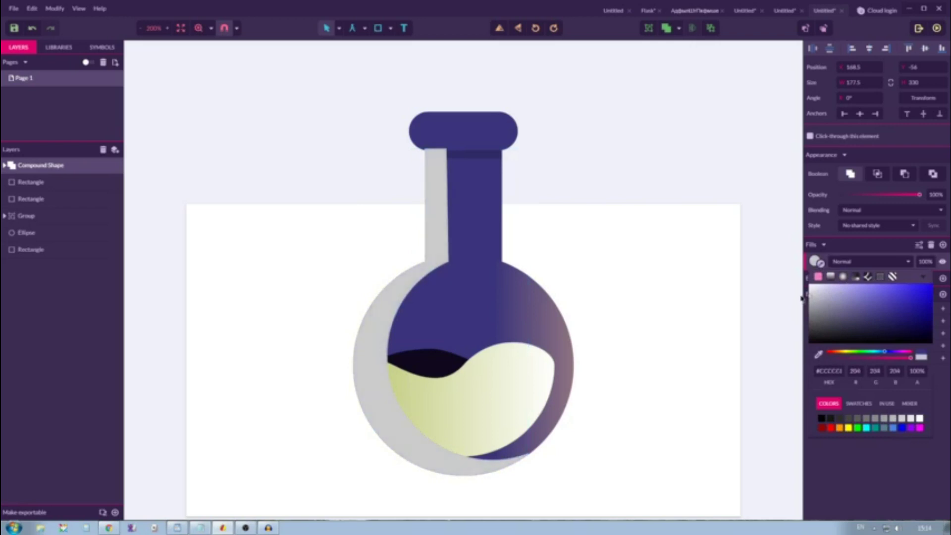
pyautogui.click(862, 262)
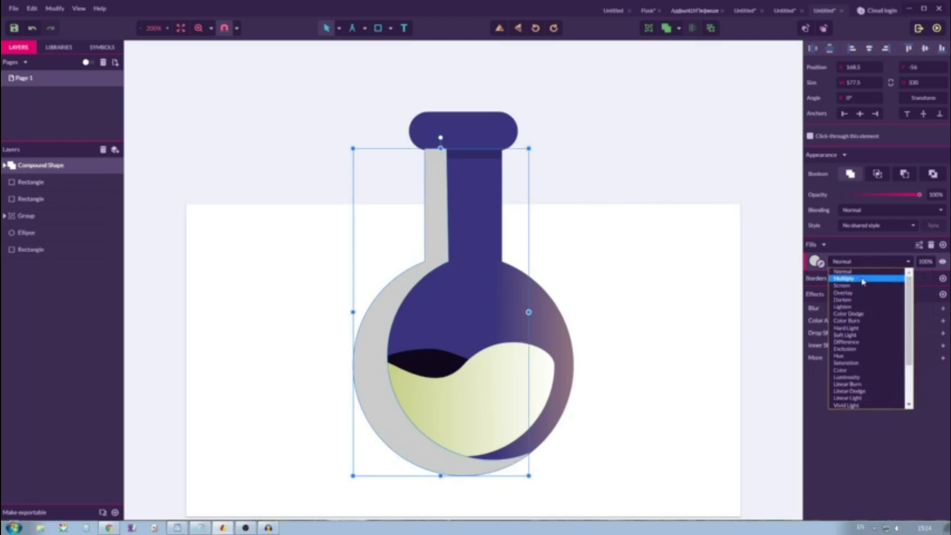
pyautogui.click(862, 279)
pyautogui.click(647, 220)
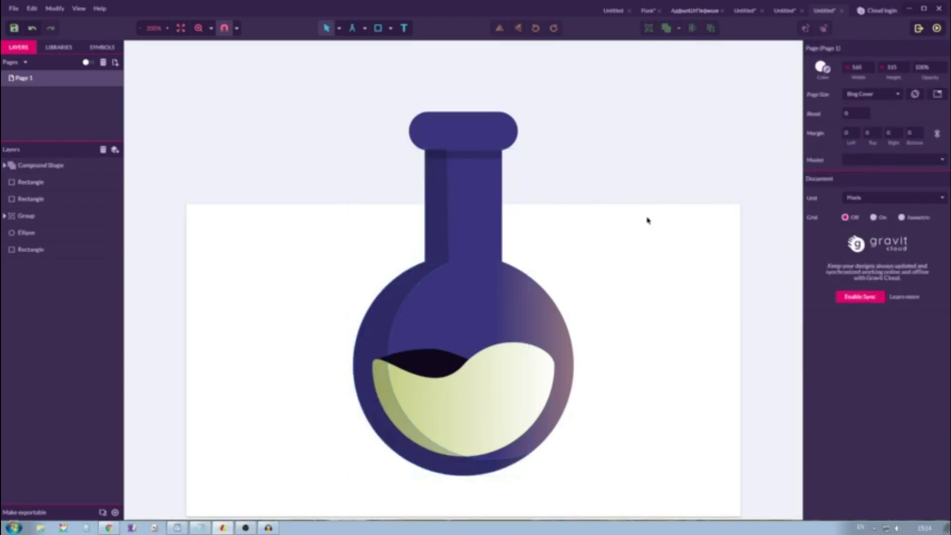
# Bring the rounded lip to the front with Ctrl+Shift+]
pyautogui.click(454, 139)
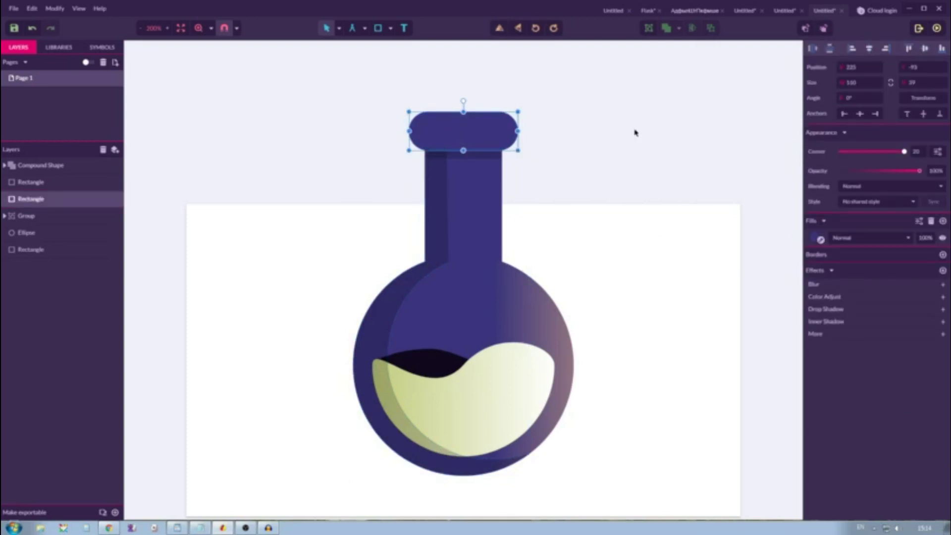
pyautogui.hotkey('ctrl', 'shift', ']')
pyautogui.click(603, 155)
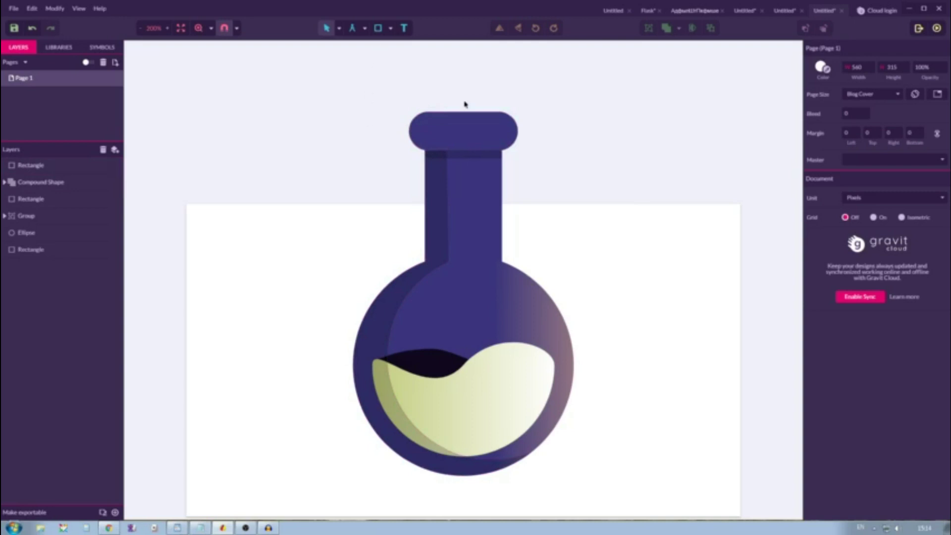
pyautogui.click(445, 139)
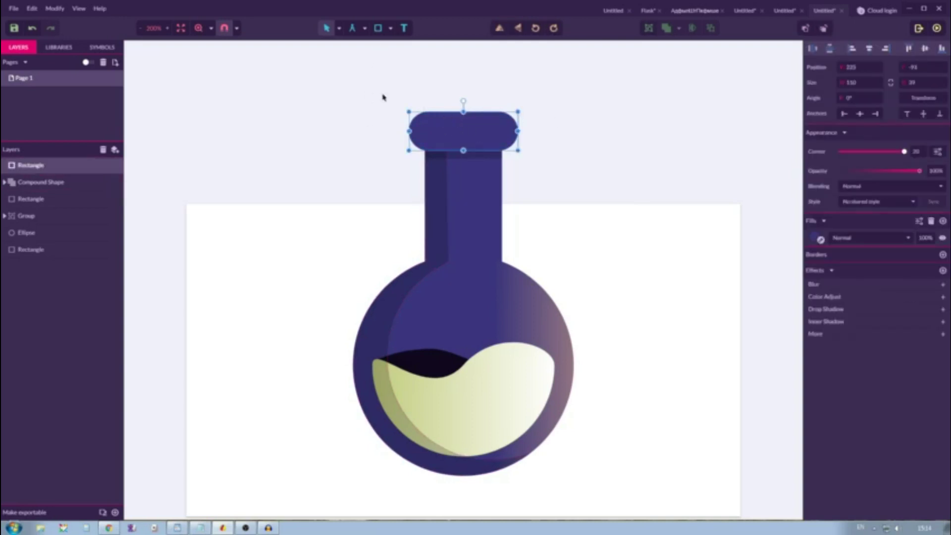
# Switch to closed-path drawing, start a path on the lip's top edge, and zoom to 400%
pyautogui.click(364, 28)
pyautogui.click(374, 44)
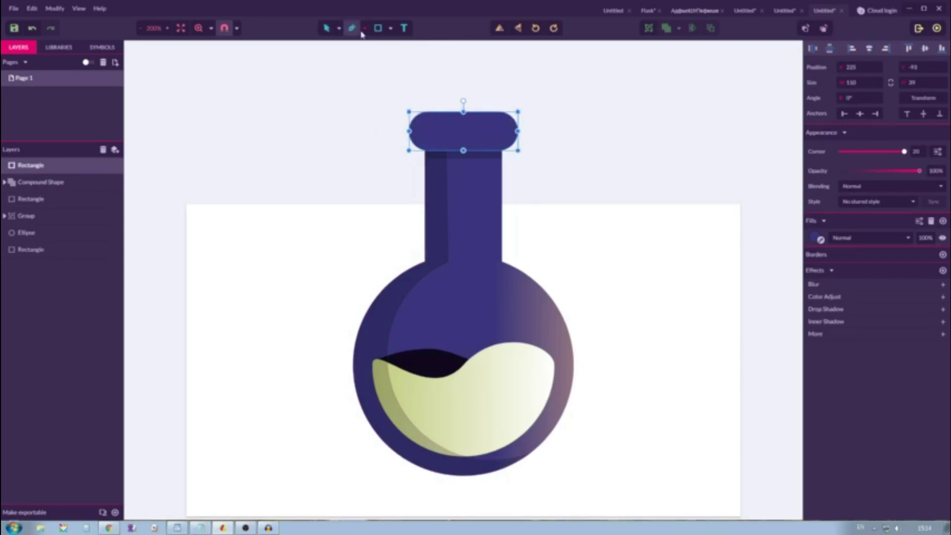
pyautogui.click(364, 28)
pyautogui.click(376, 58)
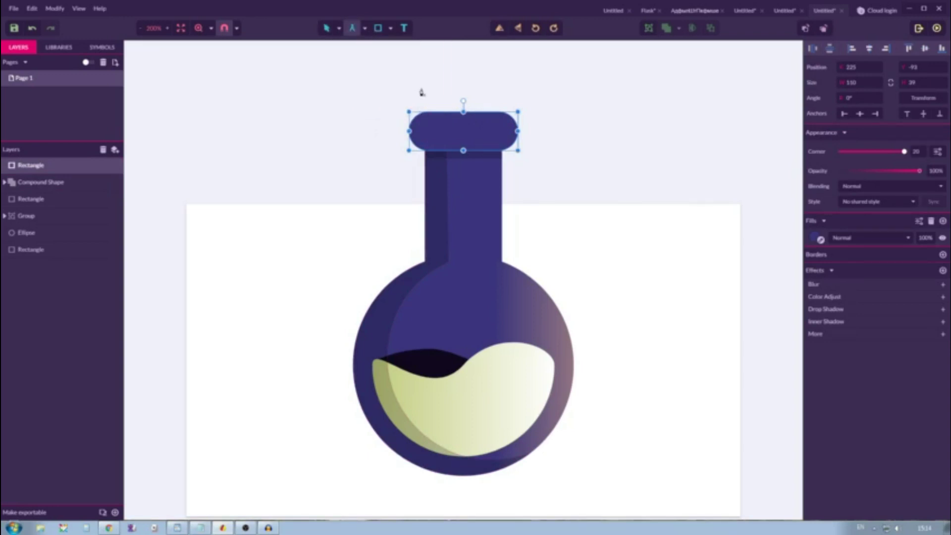
pyautogui.click(448, 113)
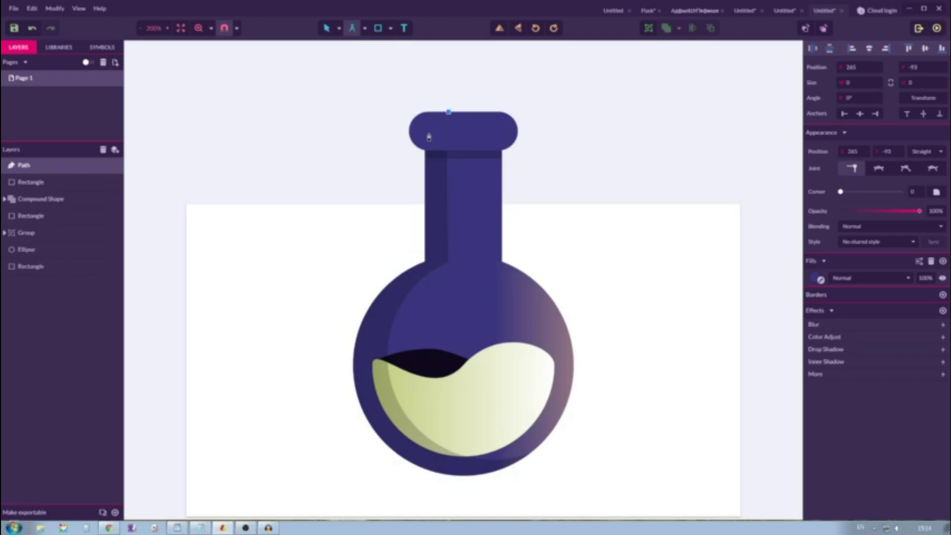
pyautogui.hotkey('ctrl', '+')
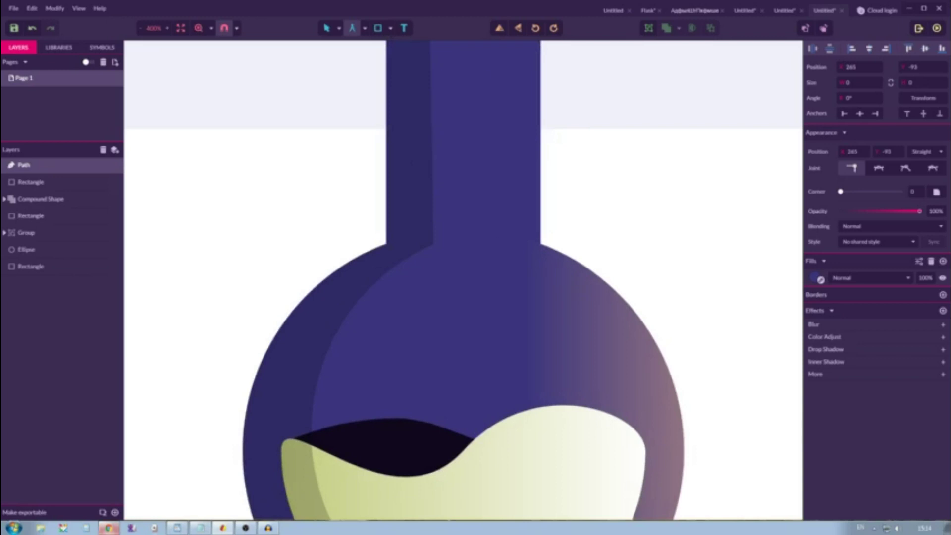
pyautogui.scroll(5, 246, 265)
pyautogui.scroll(-1, 247, 265)
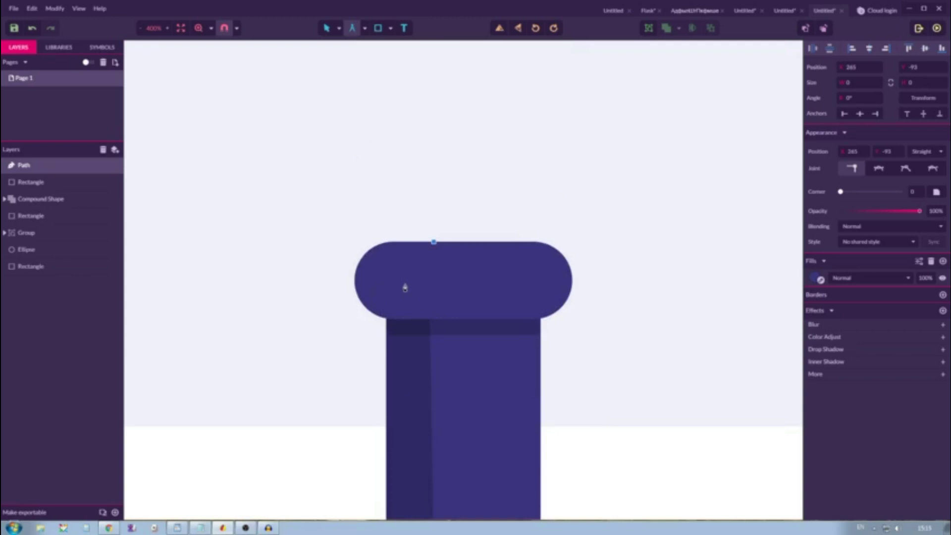
# Complete the closed path following the lip's rounded left end
pyautogui.moveTo(403, 283); pyautogui.dragTo(415, 268)
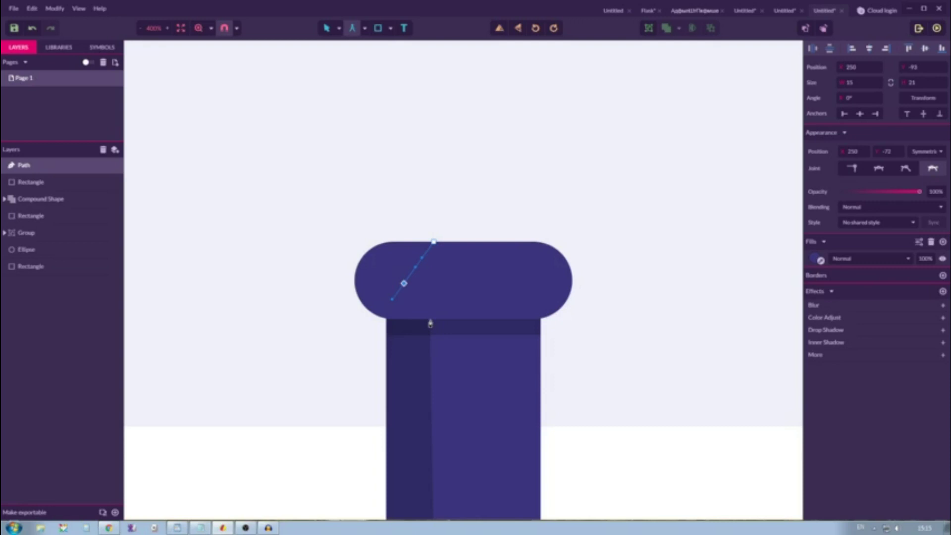
pyautogui.click(429, 320)
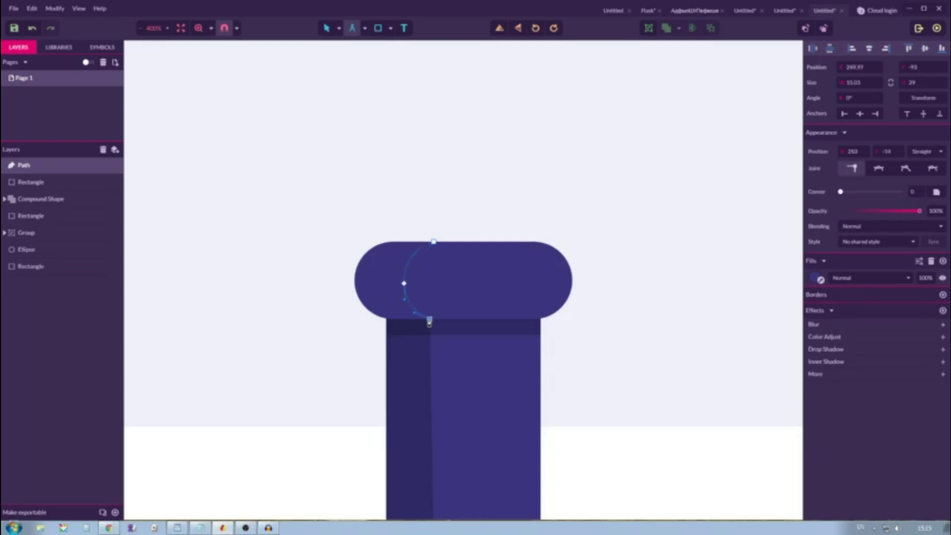
pyautogui.click(339, 351)
pyautogui.click(273, 307)
pyautogui.click(372, 177)
pyautogui.click(434, 176)
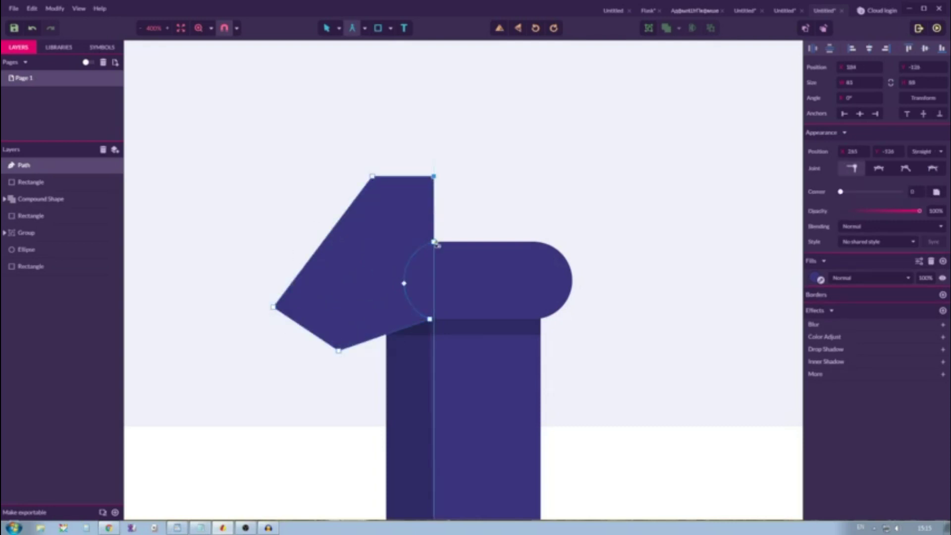
pyautogui.click(434, 242)
pyautogui.click(326, 27)
pyautogui.click(339, 29)
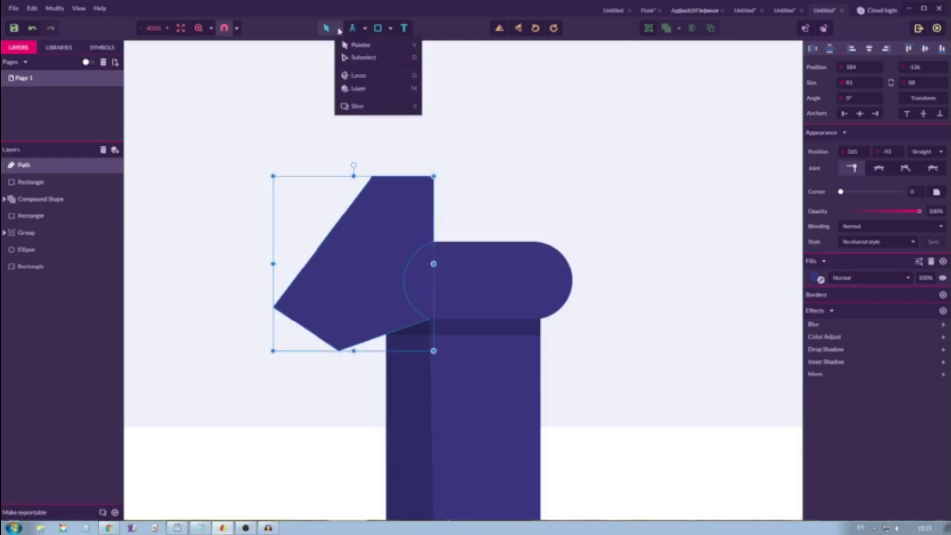
pyautogui.click(338, 29)
pyautogui.click(482, 113)
# Intersect the new path with an in-place duplicate of the lip
pyautogui.click(492, 250)
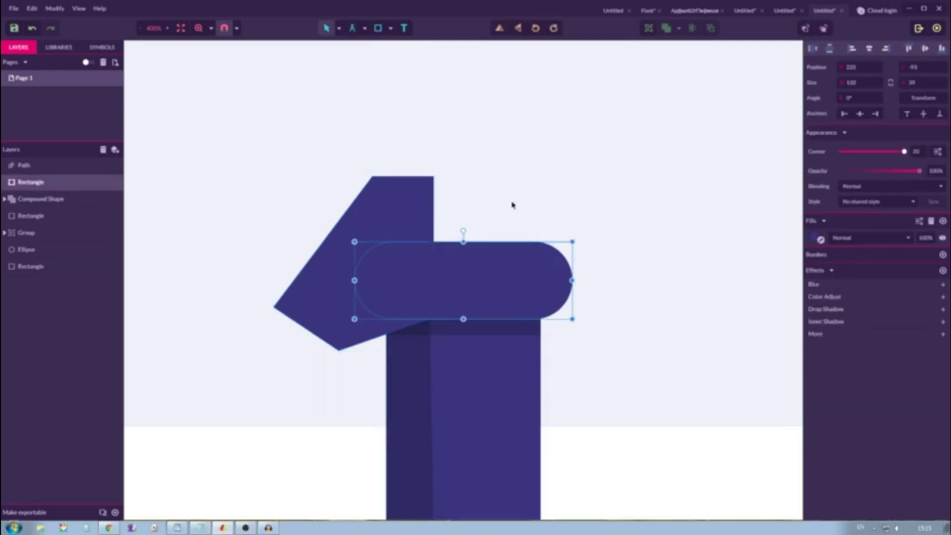
pyautogui.hotkey('ctrl', 'shift', 'd')
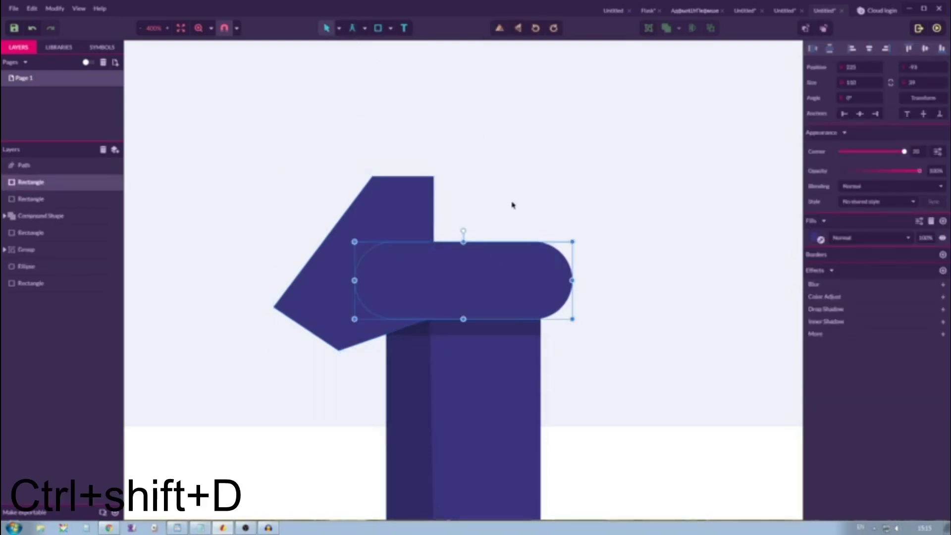
pyautogui.keyDown('shift'); pyautogui.click(403, 198); pyautogui.keyUp('shift')
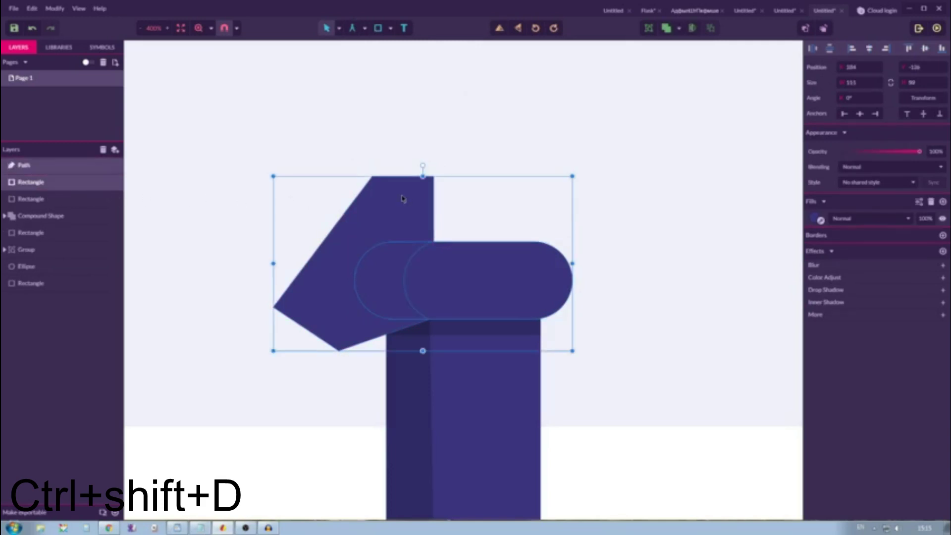
pyautogui.click(679, 29)
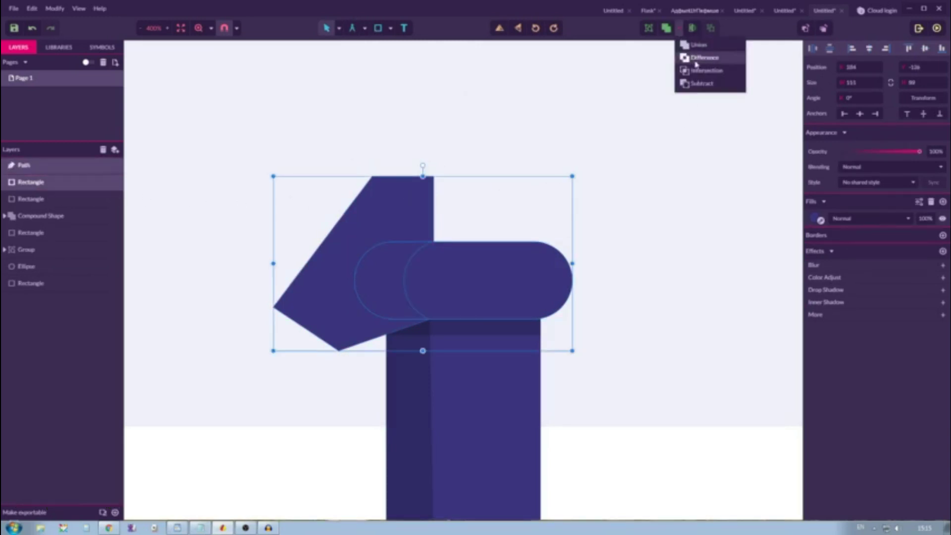
pyautogui.click(696, 70)
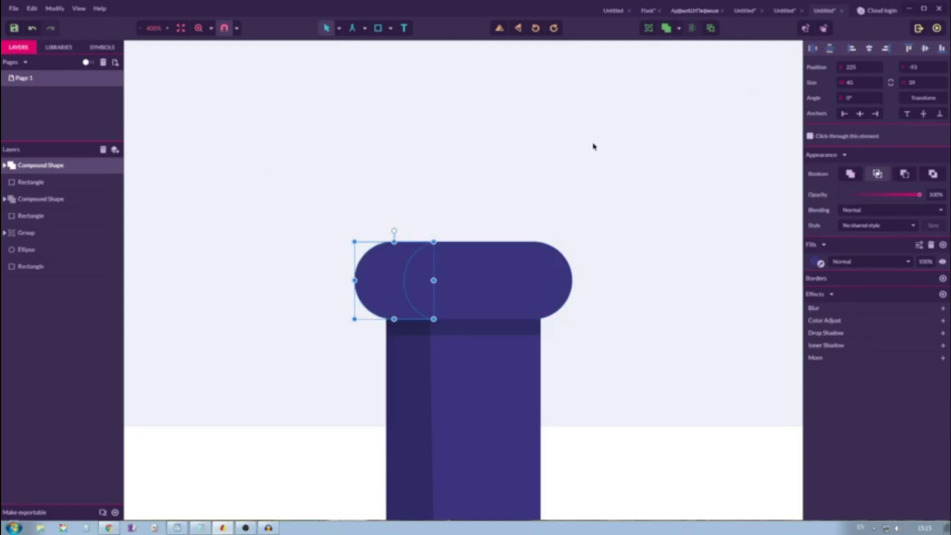
pyautogui.scroll(-2, 592, 147)
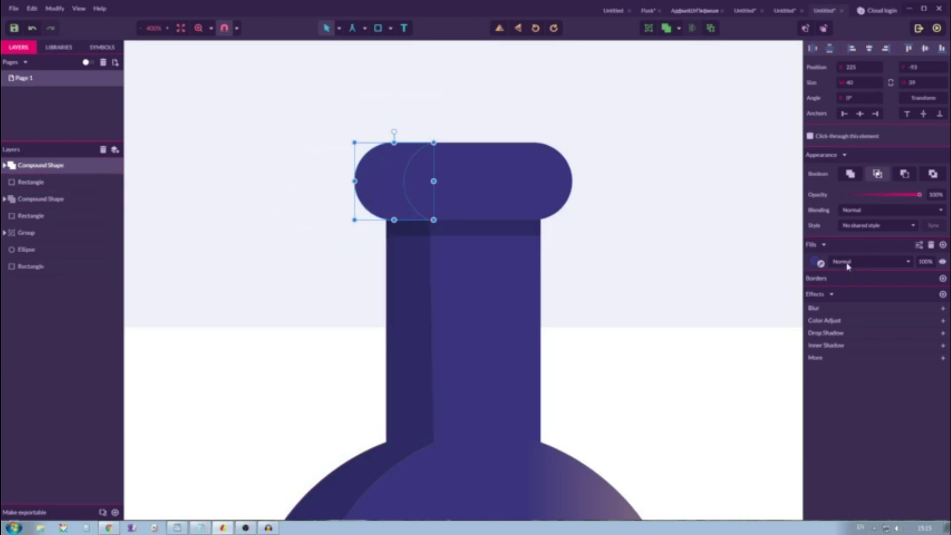
# Fill the 40 × 39 lip piece grey #CCCCCC with Multiply blending
pyautogui.click(815, 262)
pyautogui.moveTo(813, 308); pyautogui.dragTo(802, 298)
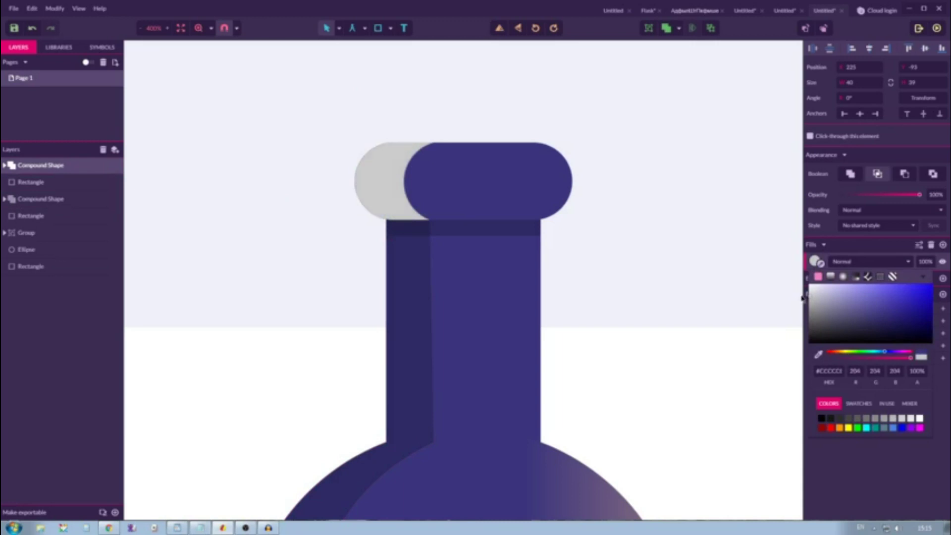
pyautogui.click(802, 299)
pyautogui.click(862, 261)
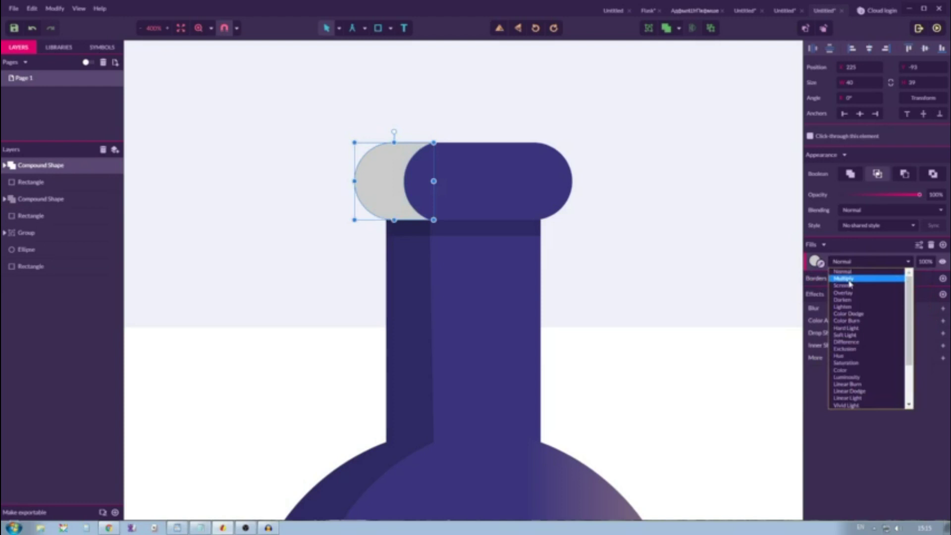
pyautogui.click(850, 280)
pyautogui.click(636, 174)
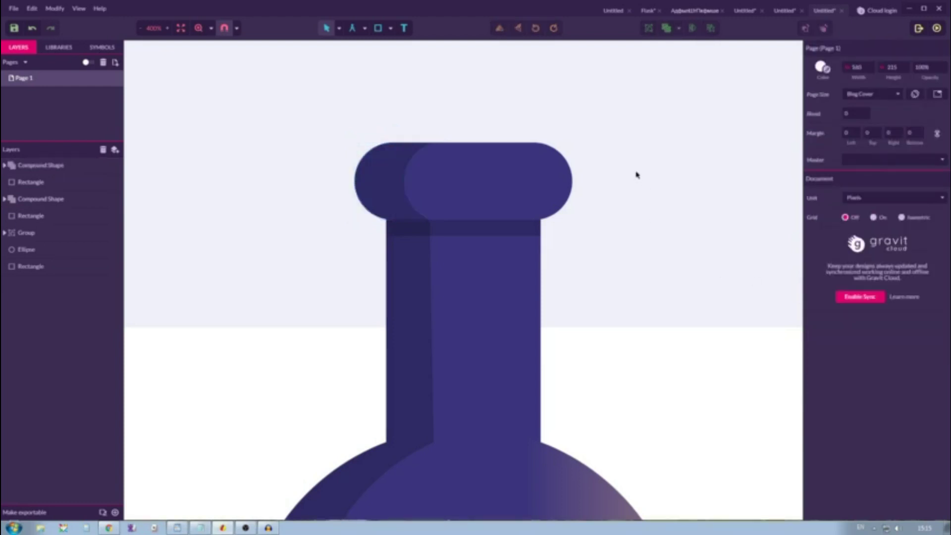
pyautogui.hotkey('ctrl', '0')
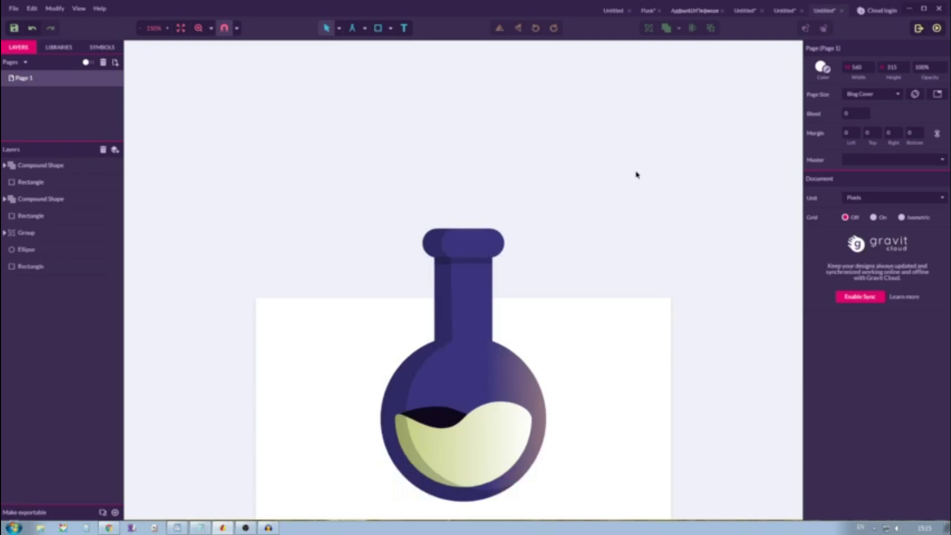
# At 200% zoom, draw a closed polygon path from the neck's right edge to the flask bottom, curving along the body
pyautogui.hotkey('ctrl', '+')
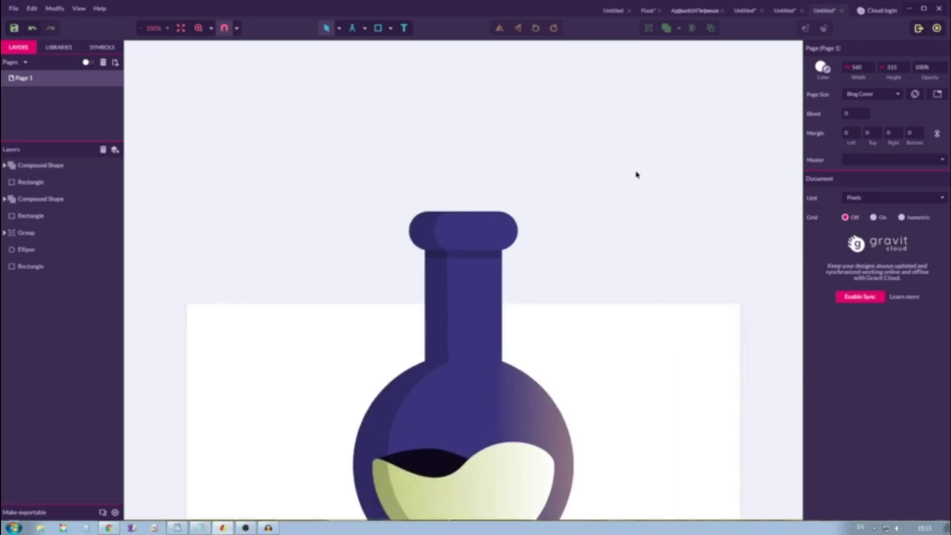
pyautogui.scroll(-3, 636, 175)
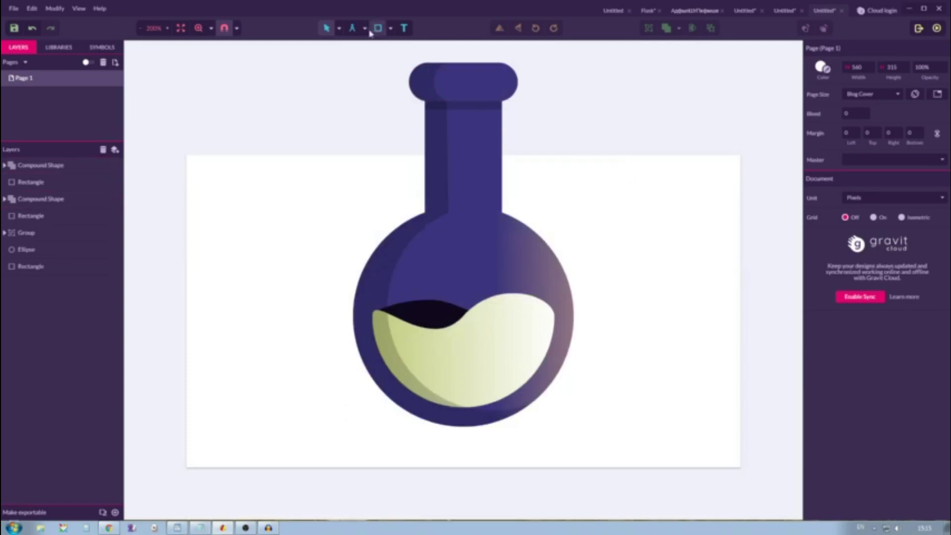
pyautogui.click(365, 28)
pyautogui.click(386, 58)
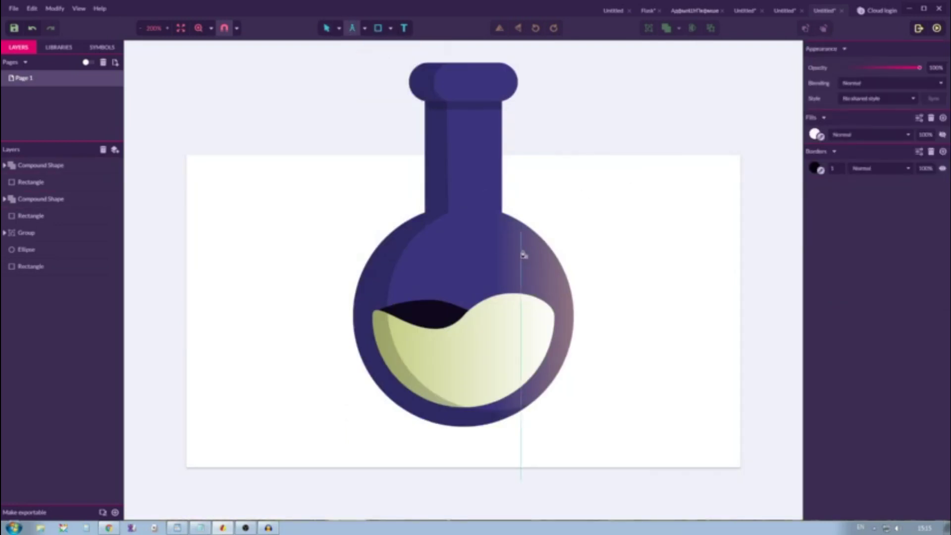
pyautogui.click(501, 219)
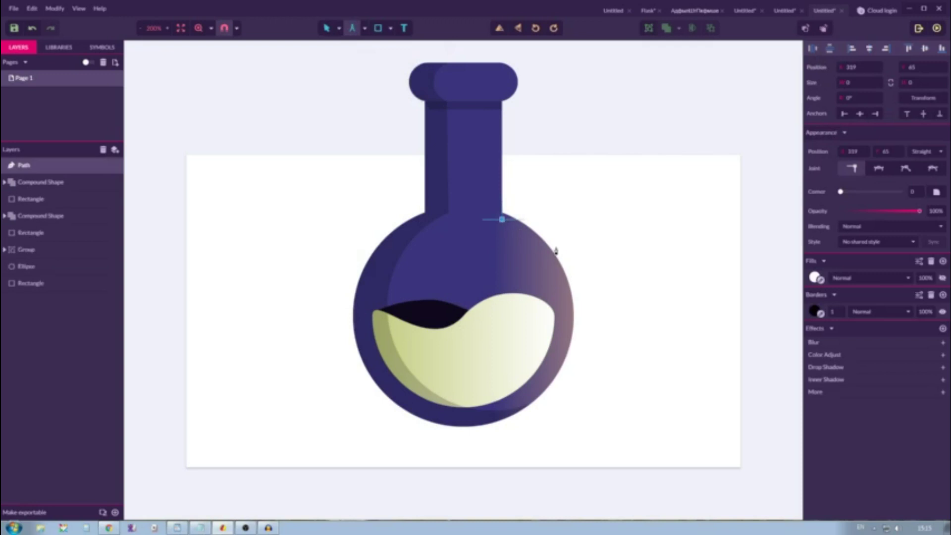
pyautogui.click(502, 414)
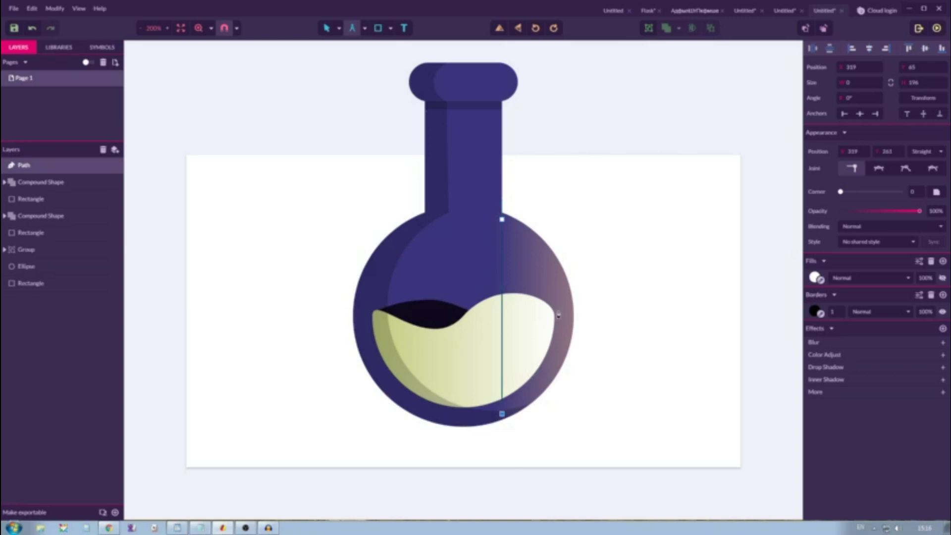
pyautogui.moveTo(564, 310); pyautogui.dragTo(587, 268)
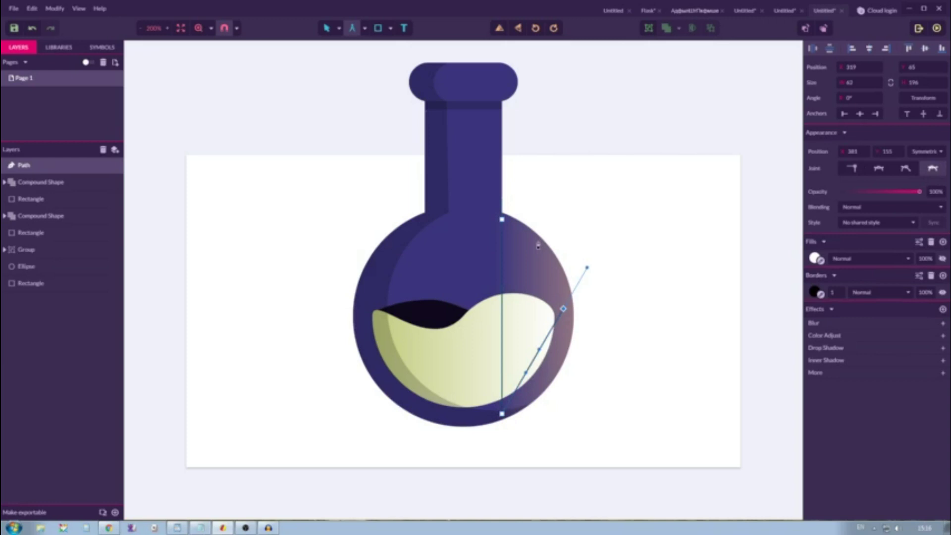
pyautogui.click(502, 219)
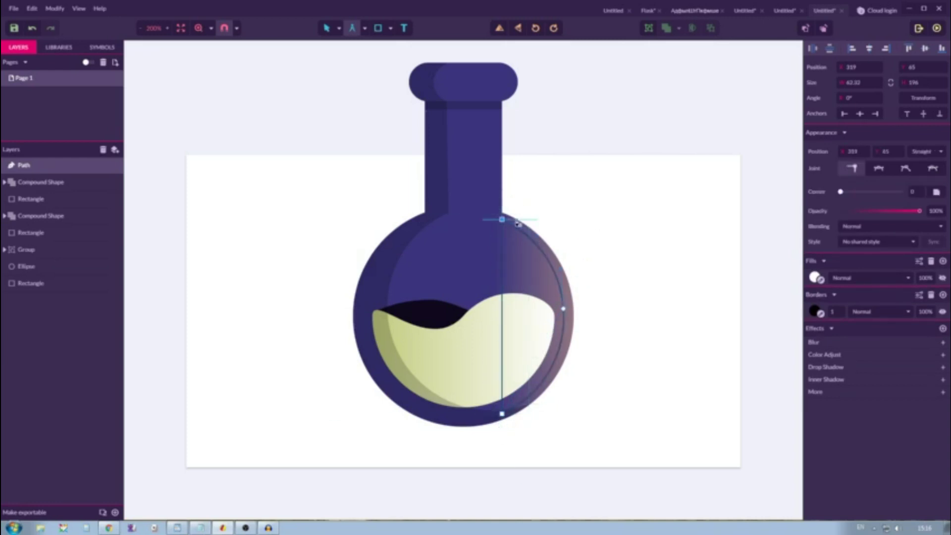
# Bend the path's straight inner segment outward into a curve to form the crescent
pyautogui.click(339, 28)
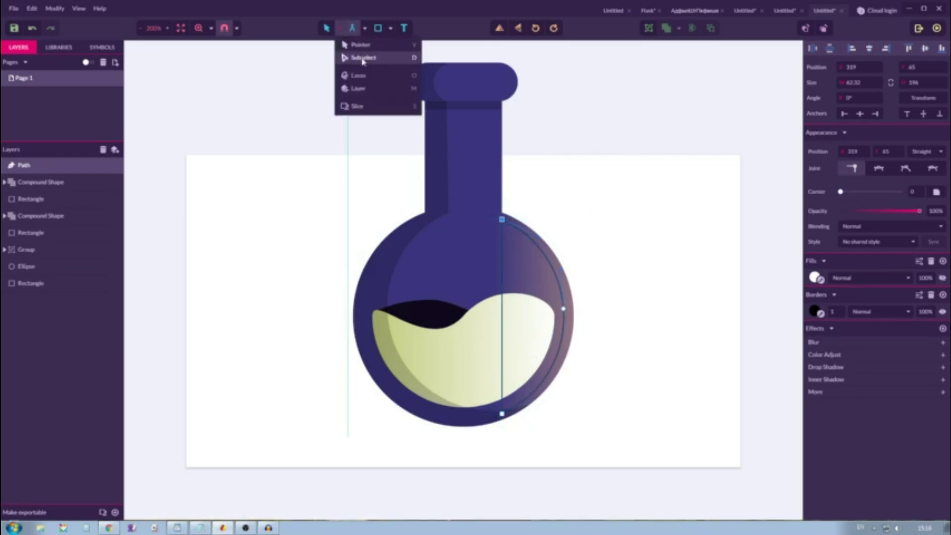
pyautogui.click(363, 59)
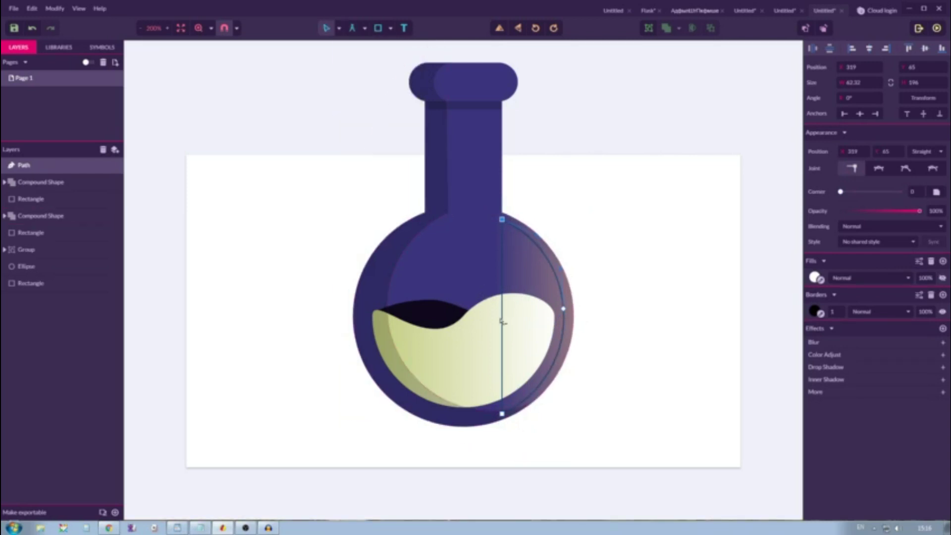
pyautogui.moveTo(503, 321); pyautogui.dragTo(540, 318)
pyautogui.click(543, 176)
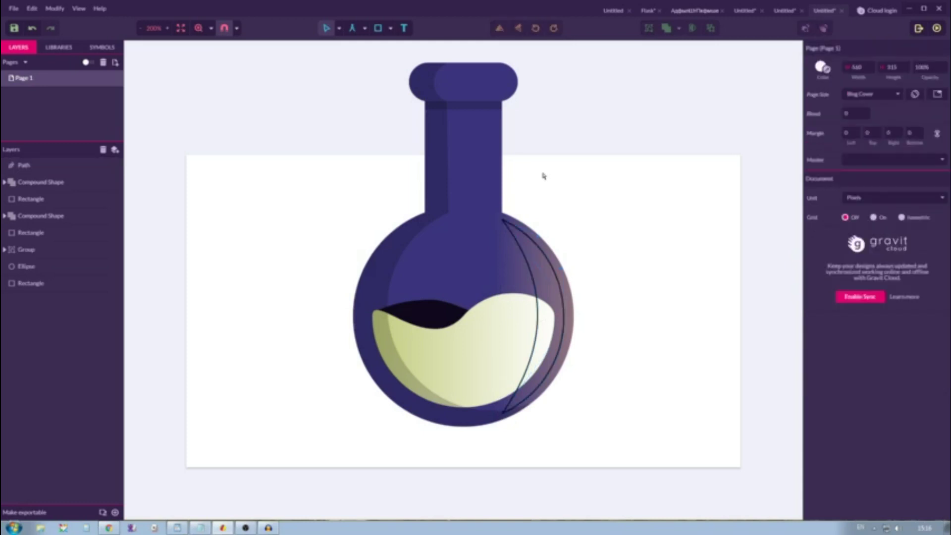
pyautogui.click(339, 27)
pyautogui.click(355, 43)
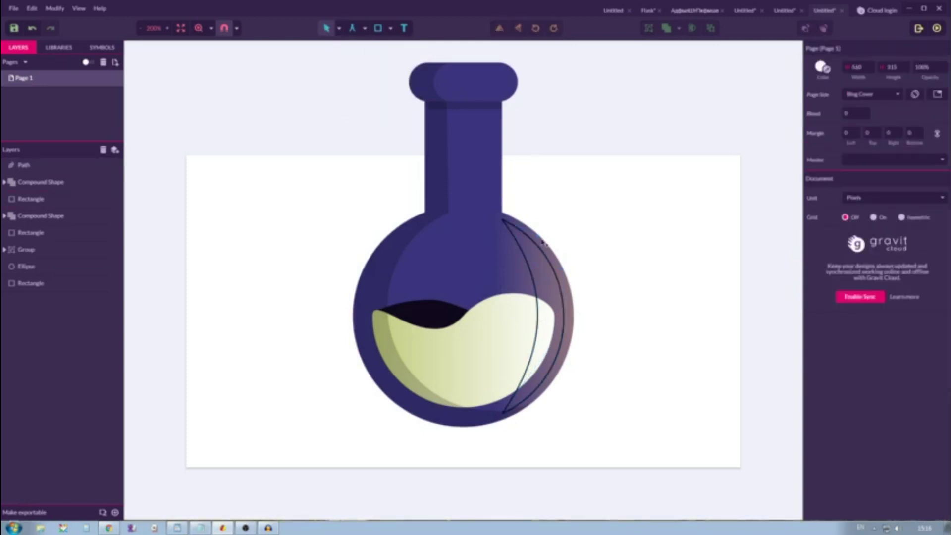
# Remove the border from the crescent highlight path
pyautogui.click(530, 271)
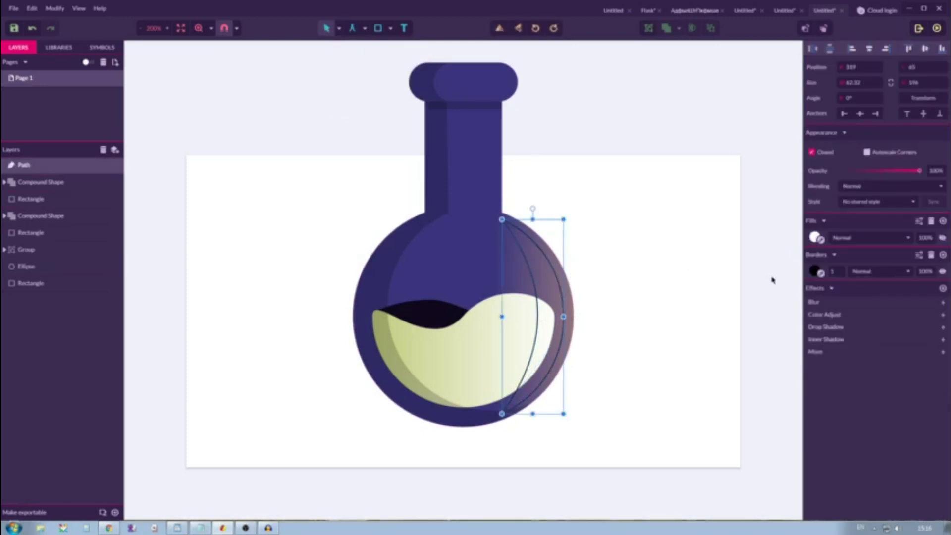
pyautogui.click(810, 270)
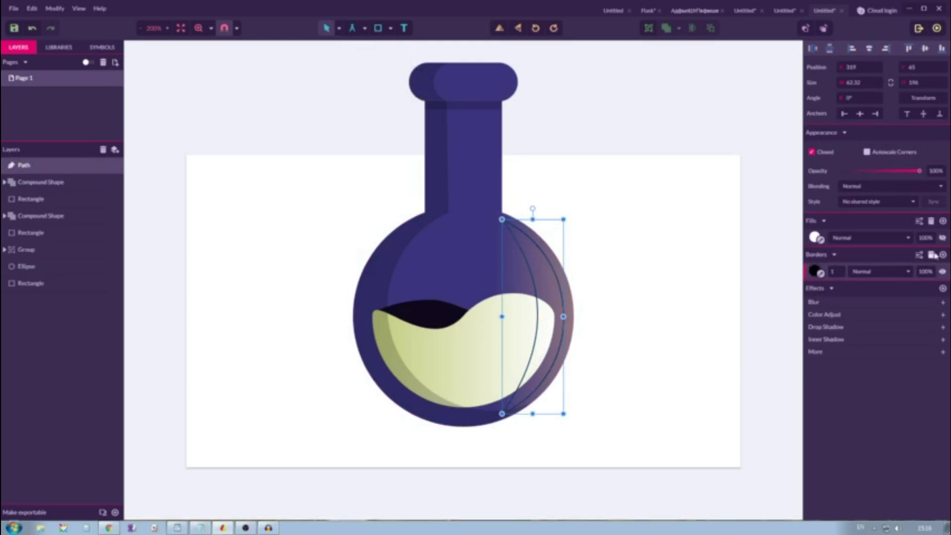
pyautogui.click(933, 255)
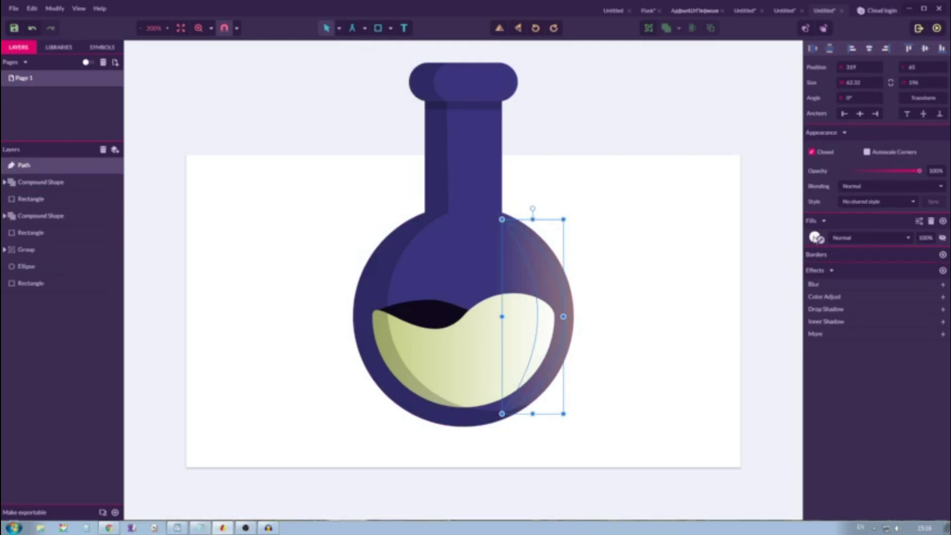
# Fill the crescent with a vertical linear gradient, white at top fading to black at bottom
pyautogui.click(813, 237)
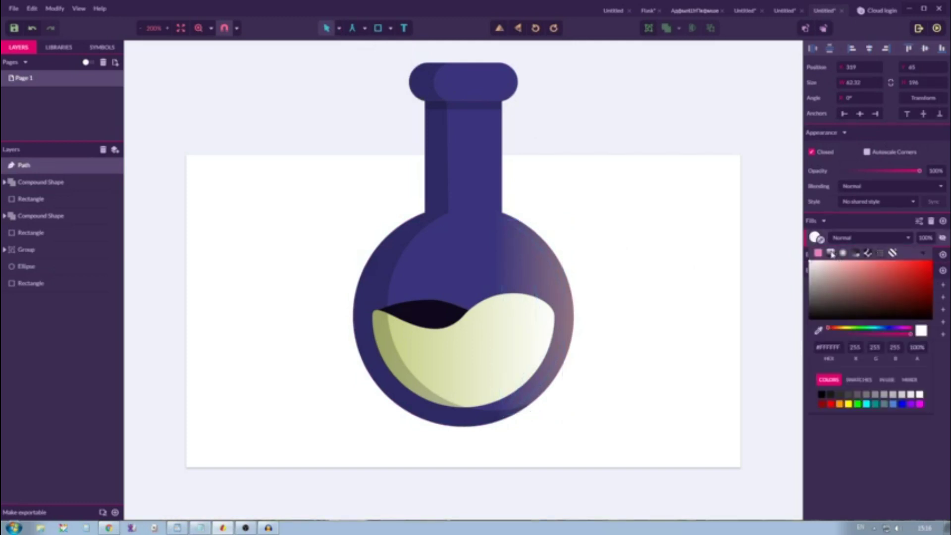
pyautogui.click(830, 253)
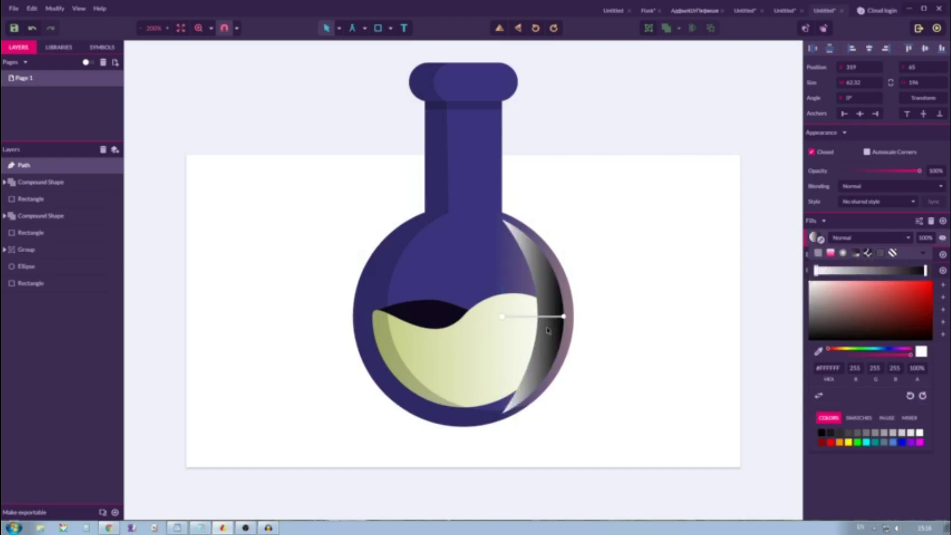
pyautogui.moveTo(564, 317); pyautogui.dragTo(515, 425)
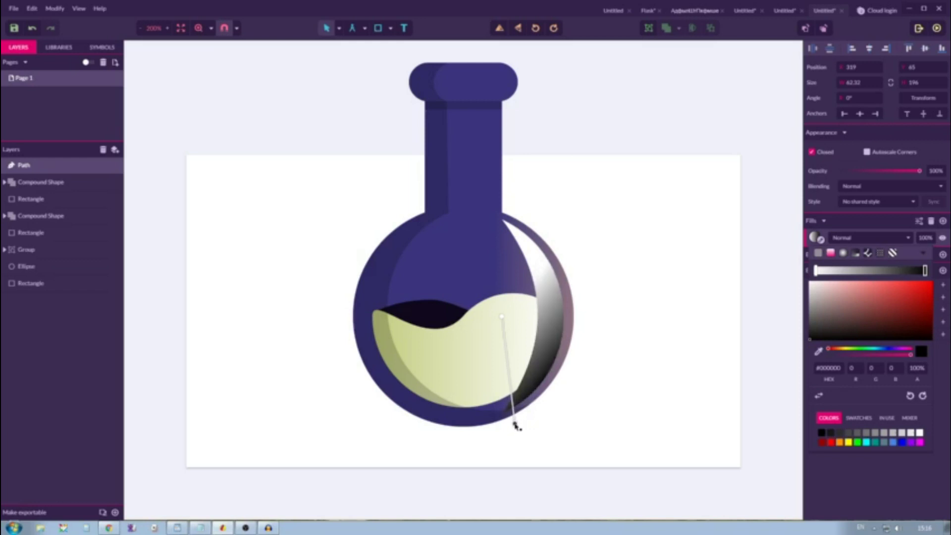
pyautogui.moveTo(502, 317); pyautogui.dragTo(519, 225)
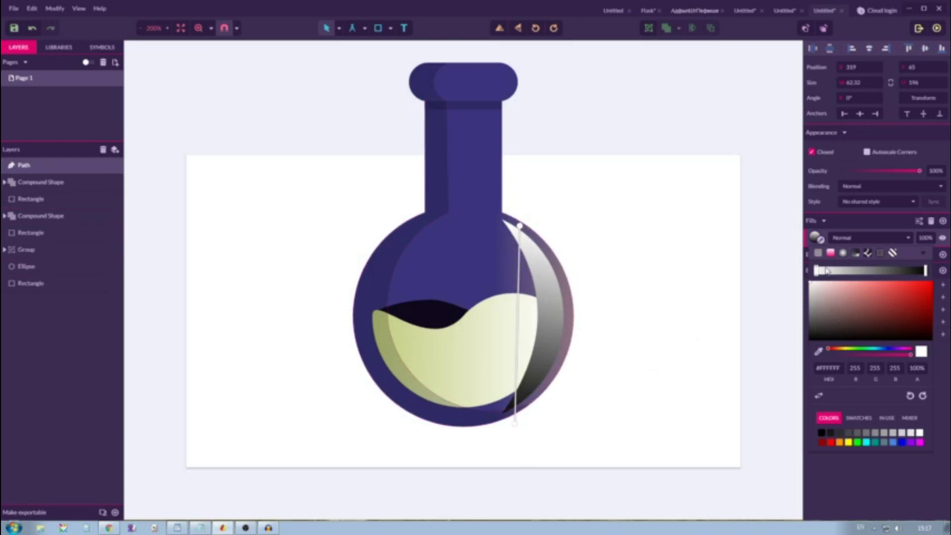
# Set the crescent highlight's fill to Screen blend mode at 50% opacity
pyautogui.click(856, 239)
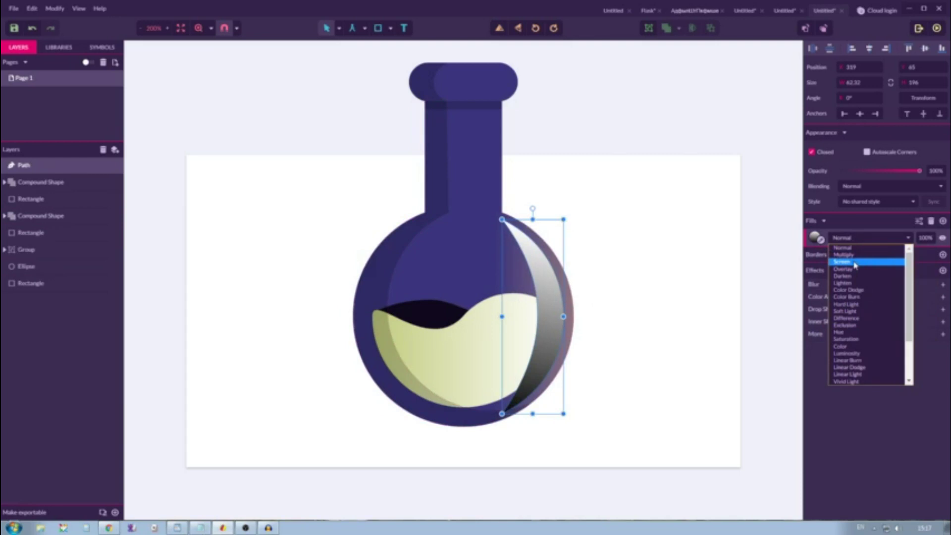
pyautogui.click(854, 263)
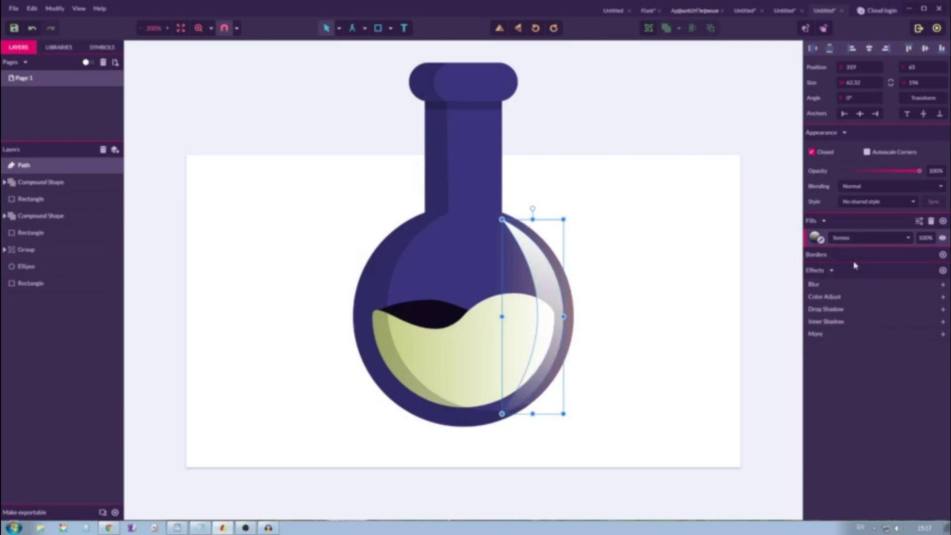
pyautogui.click(643, 288)
pyautogui.click(546, 272)
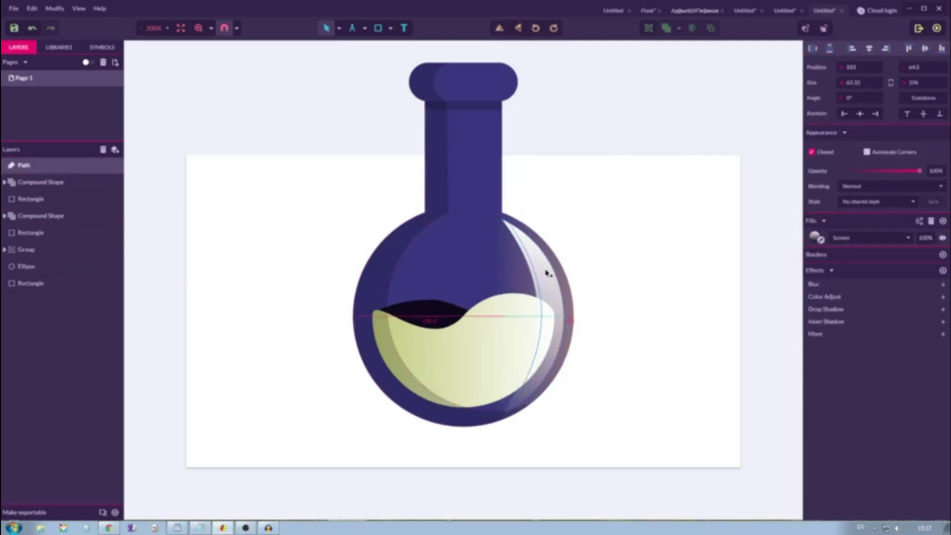
pyautogui.click(919, 240)
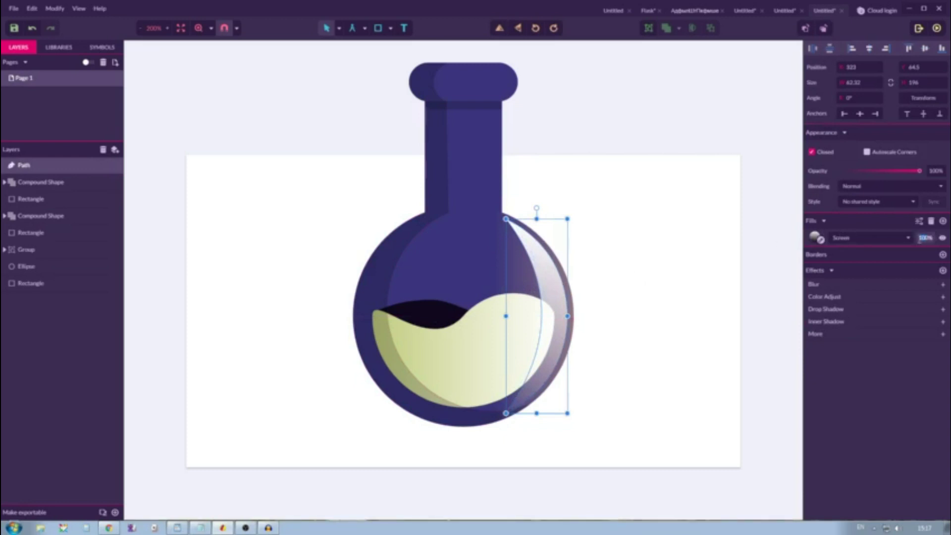
pyautogui.write('50')
pyautogui.press('Return')
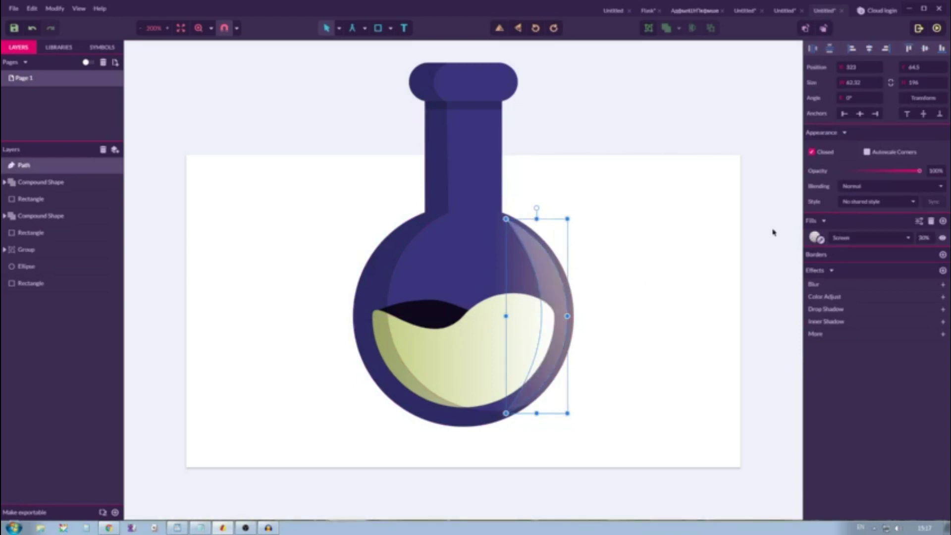
pyautogui.click(636, 206)
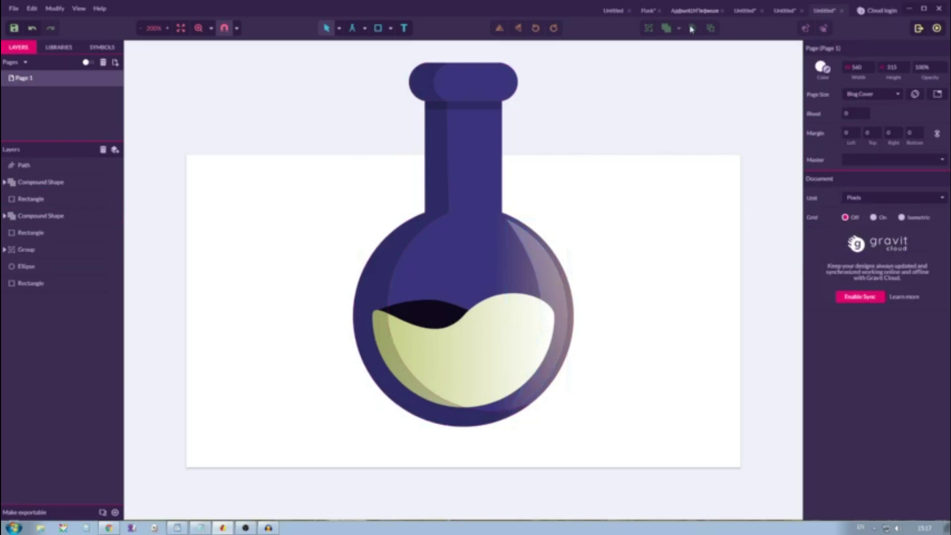
pyautogui.click(648, 10)
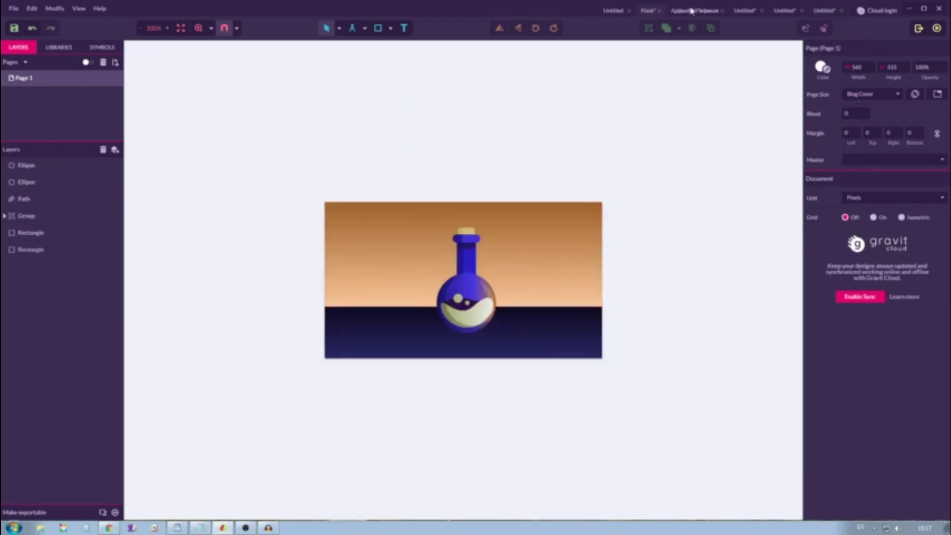
# In the Untitled flask document, drag the highlight gradient's dark end stop slightly inward
pyautogui.click(692, 11)
pyautogui.click(742, 10)
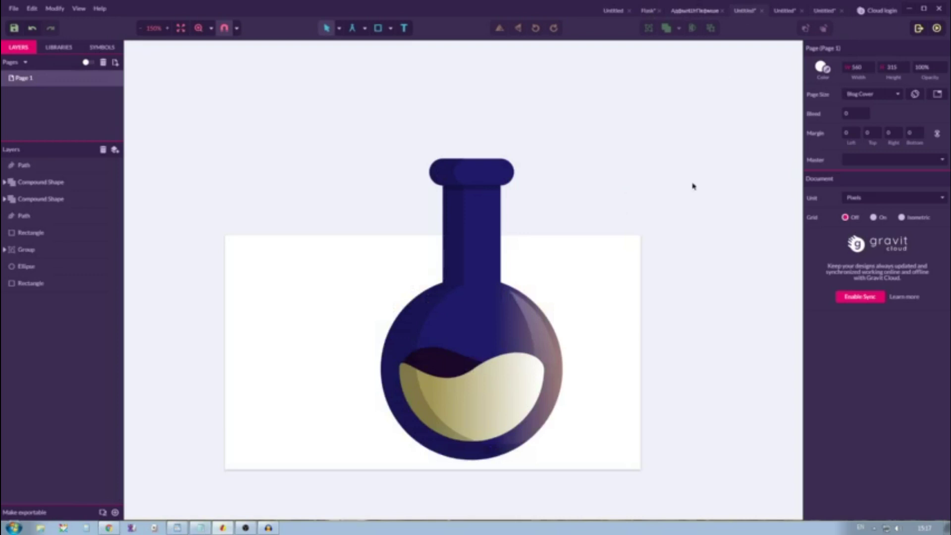
pyautogui.scroll(-2, 623, 237)
pyautogui.click(542, 227)
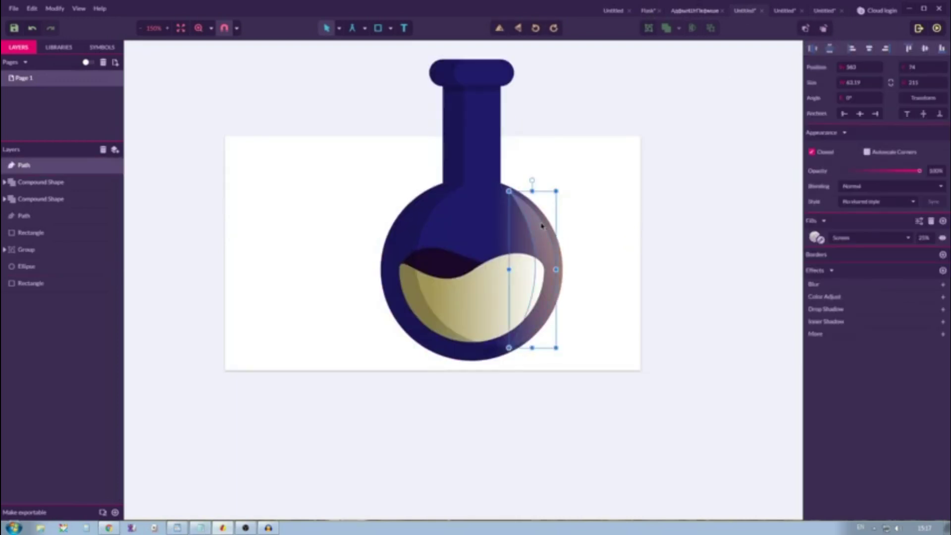
pyautogui.click(814, 238)
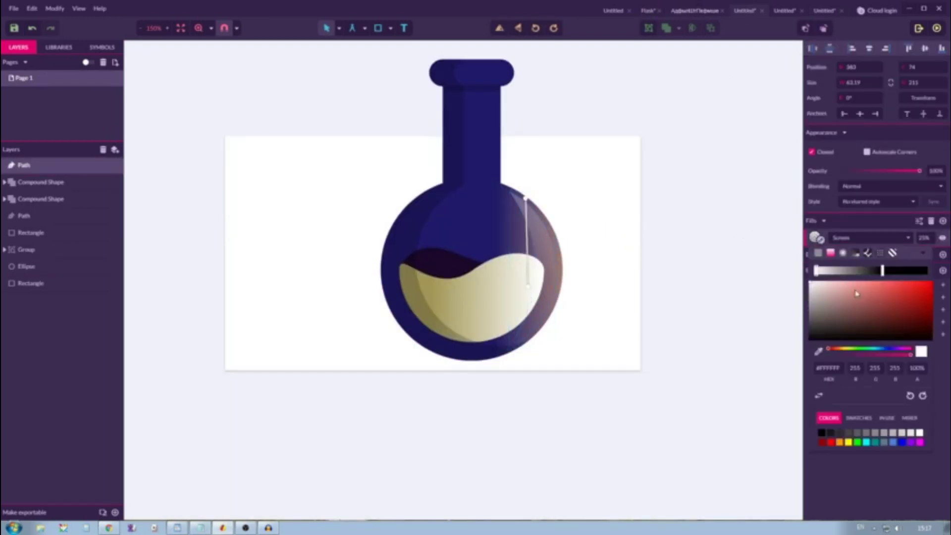
pyautogui.click(882, 272)
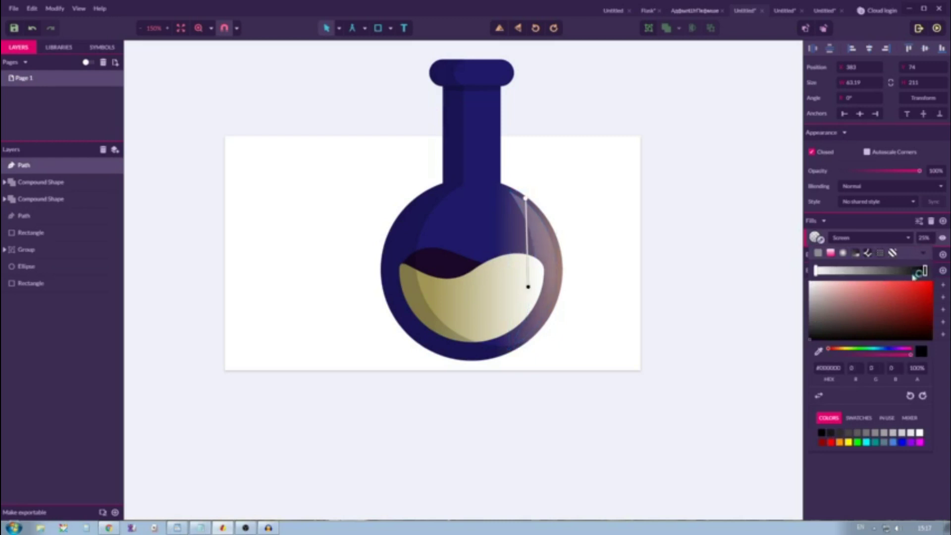
pyautogui.moveTo(882, 271); pyautogui.dragTo(899, 281)
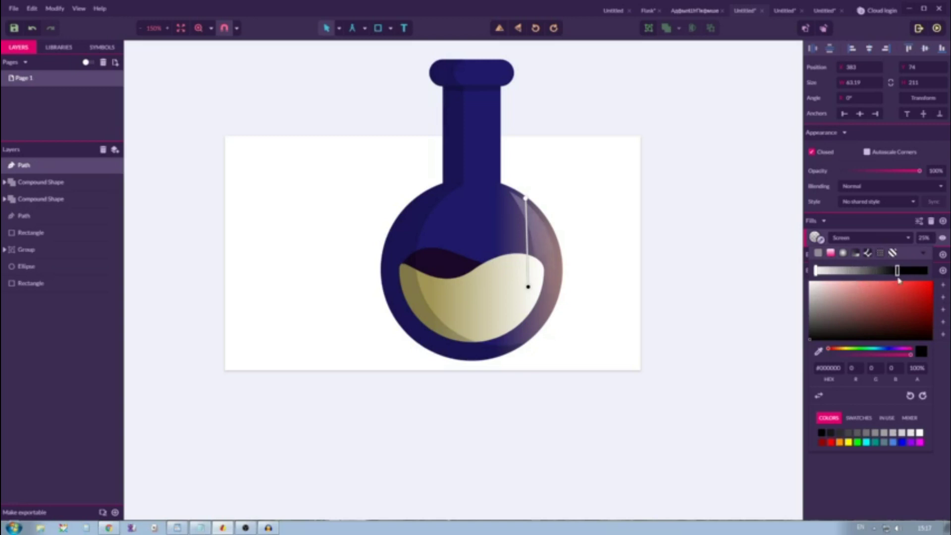
pyautogui.click(651, 235)
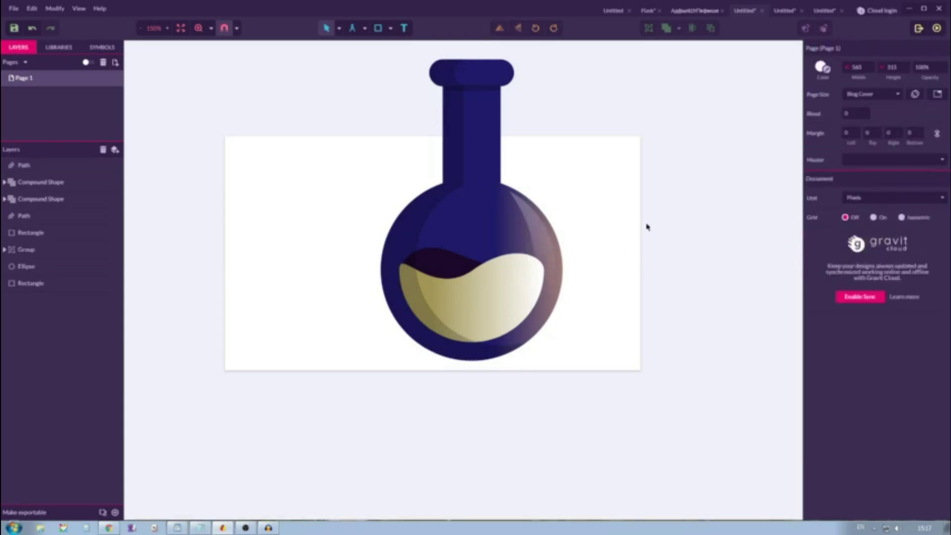